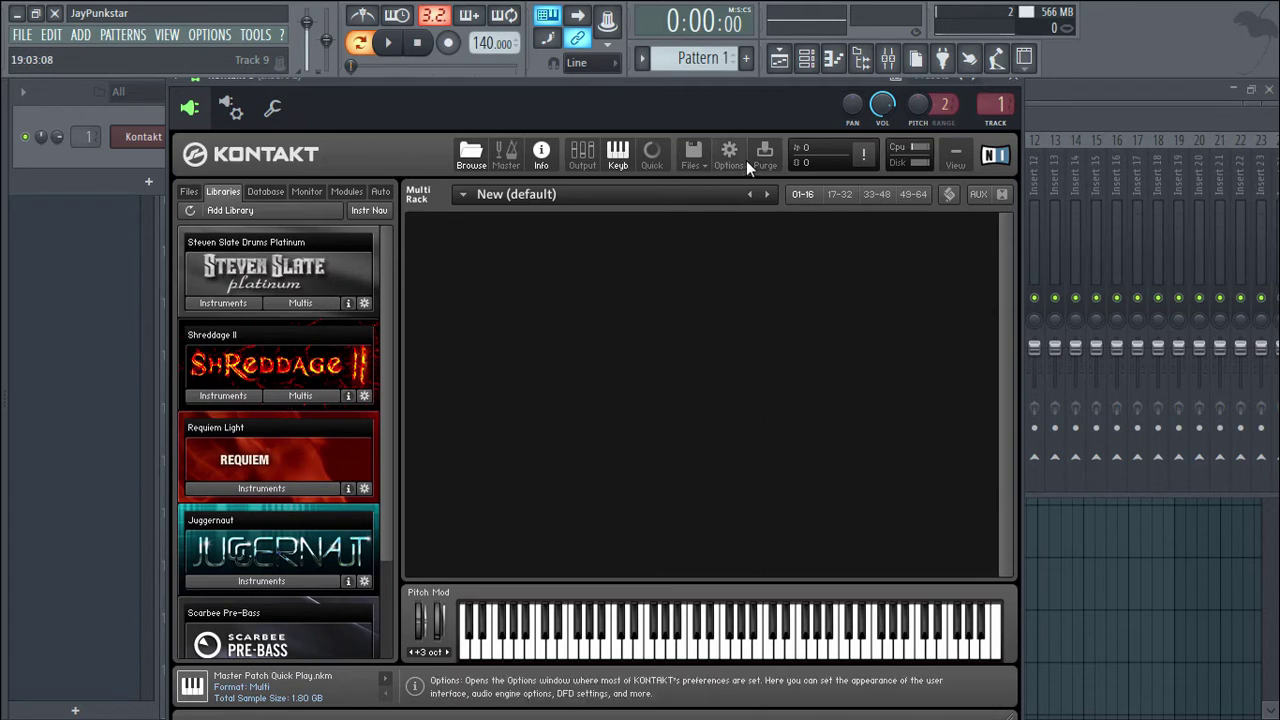
drag(768, 83, 927, 90)
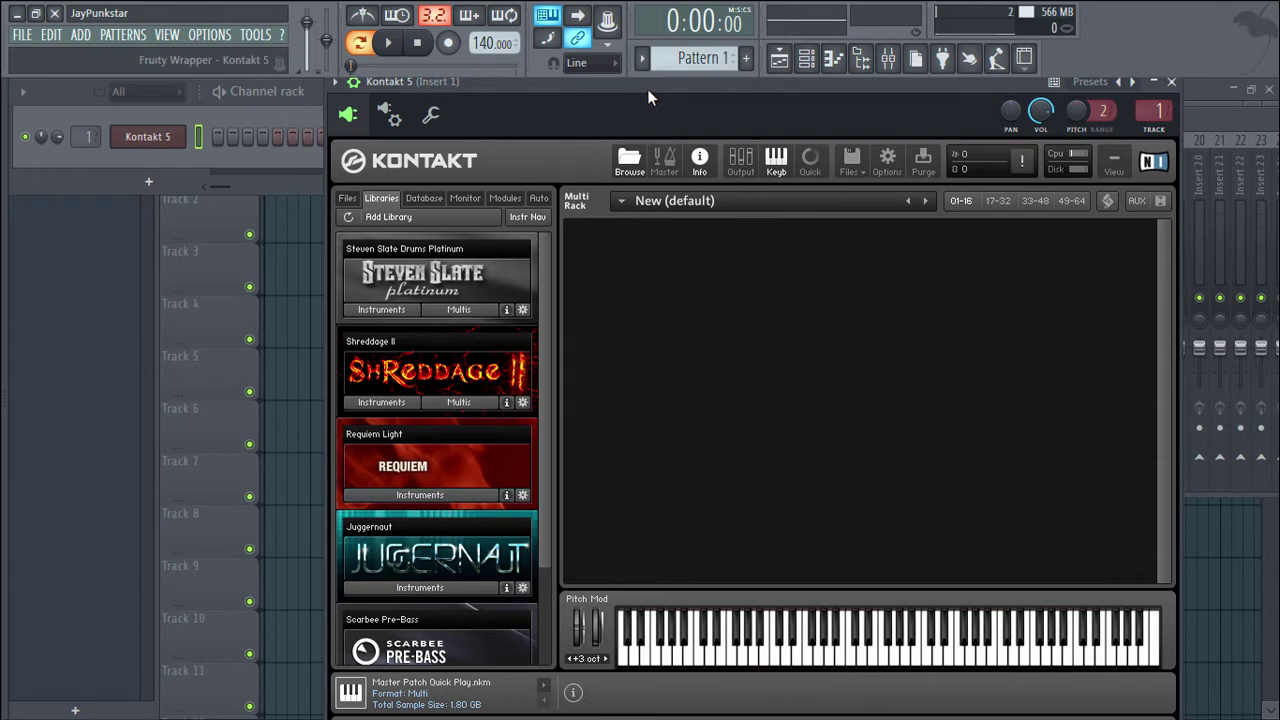
drag(648, 90, 574, 83)
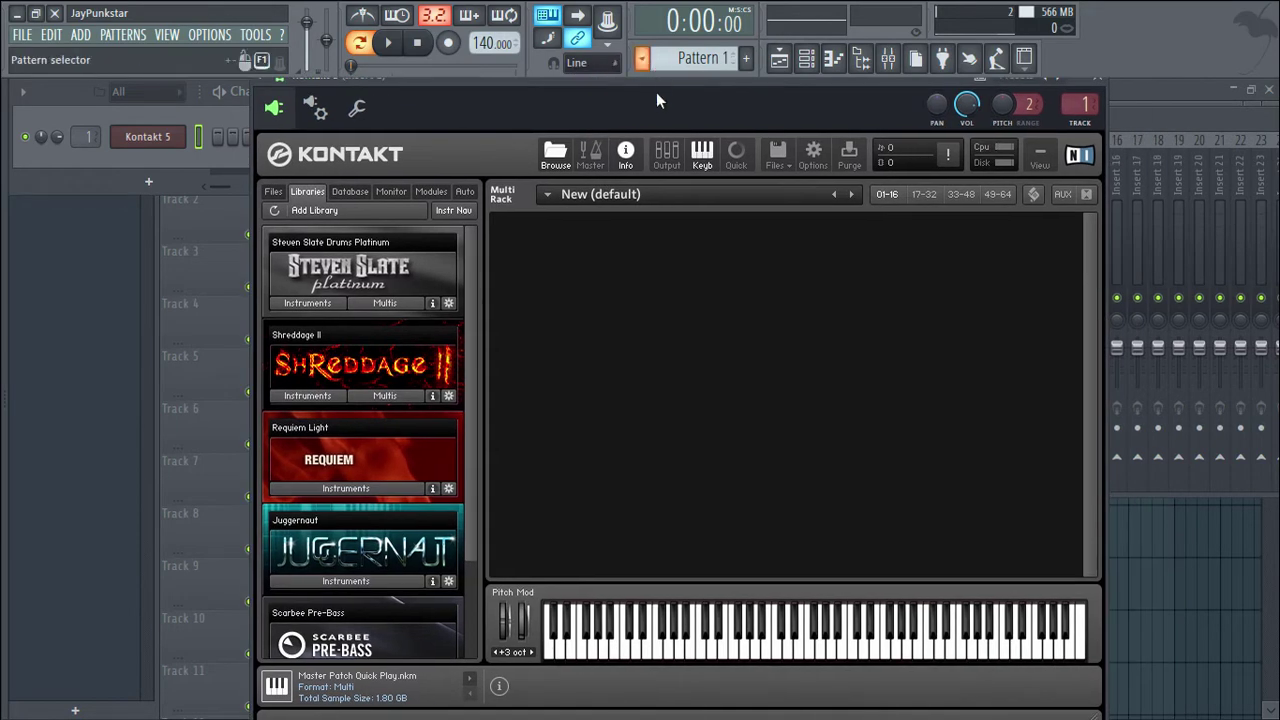
drag(514, 81, 472, 81)
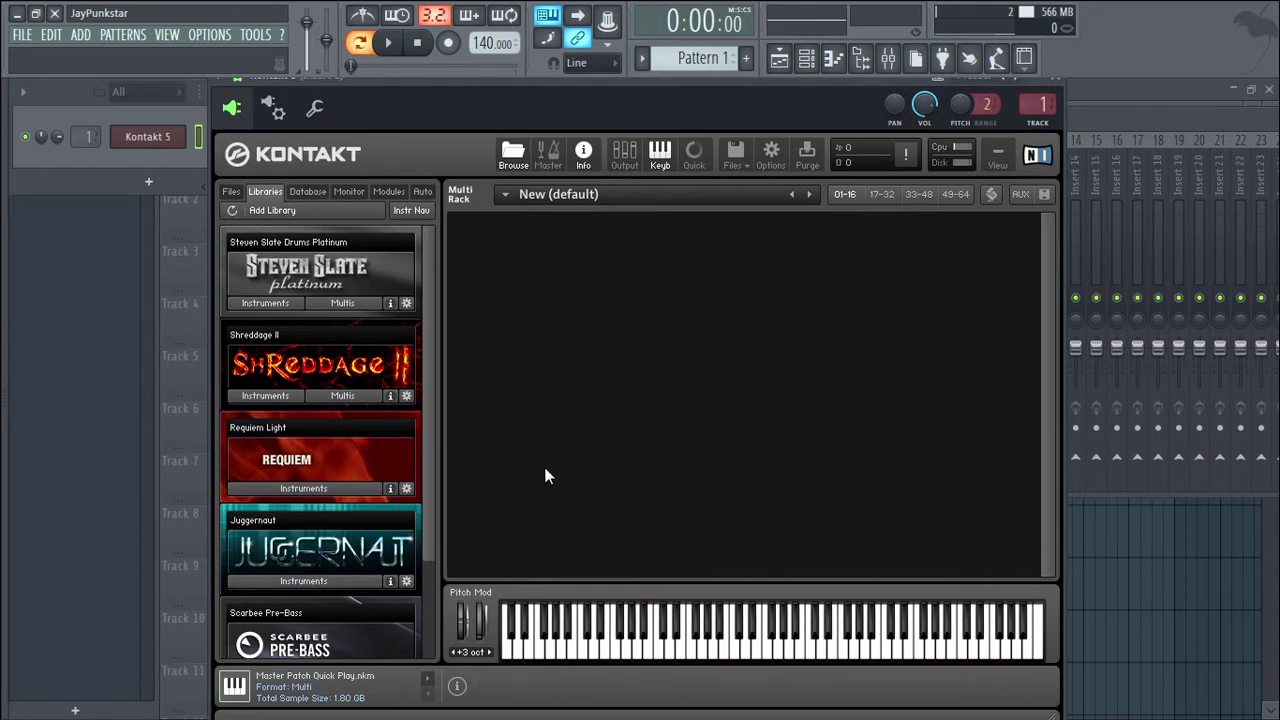
- Load the Chili Kit.nkm multi from the Steven Slate Drums Platinum library into the Kontakt rack
click(343, 303)
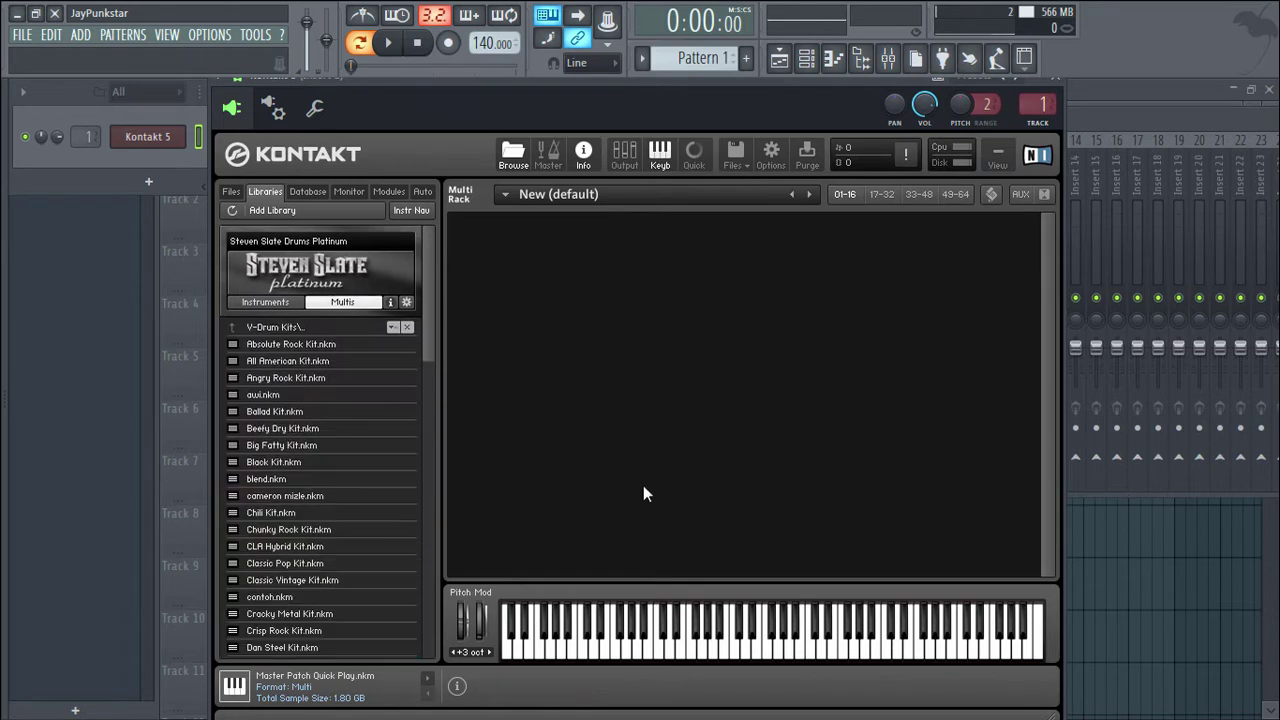
scroll(388, 378, down, 1)
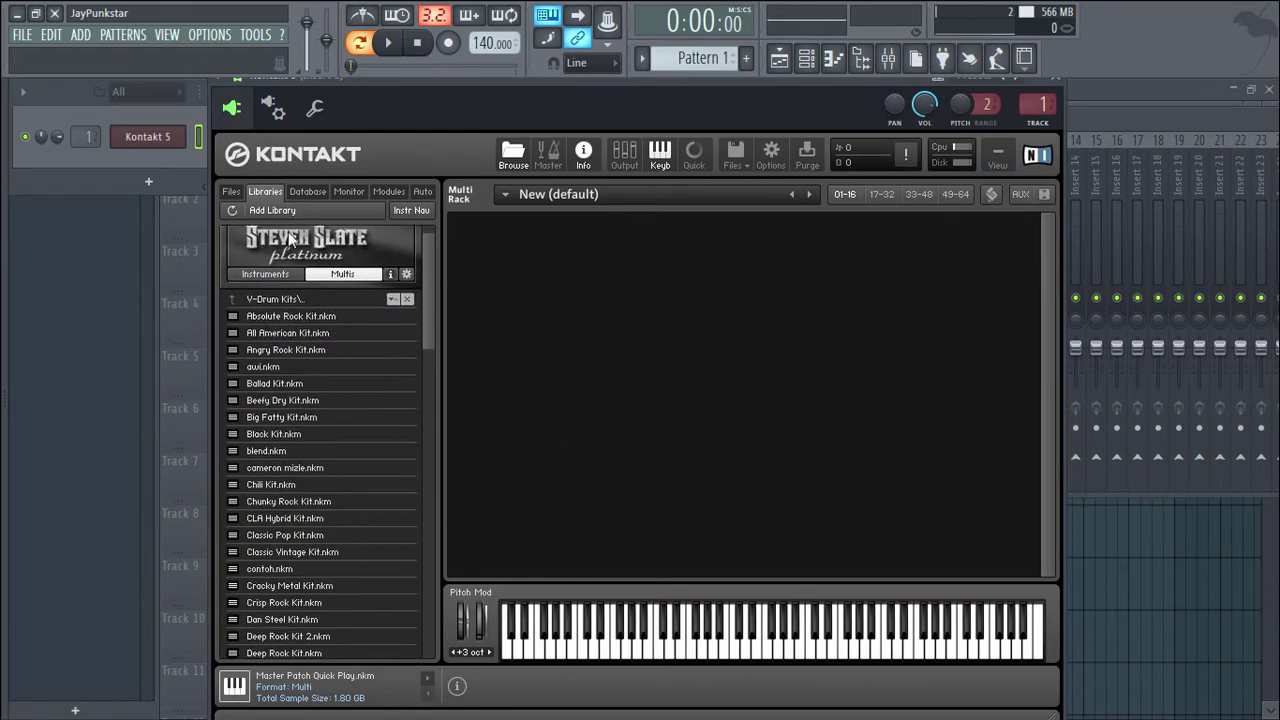
double_click(279, 488)
click(620, 433)
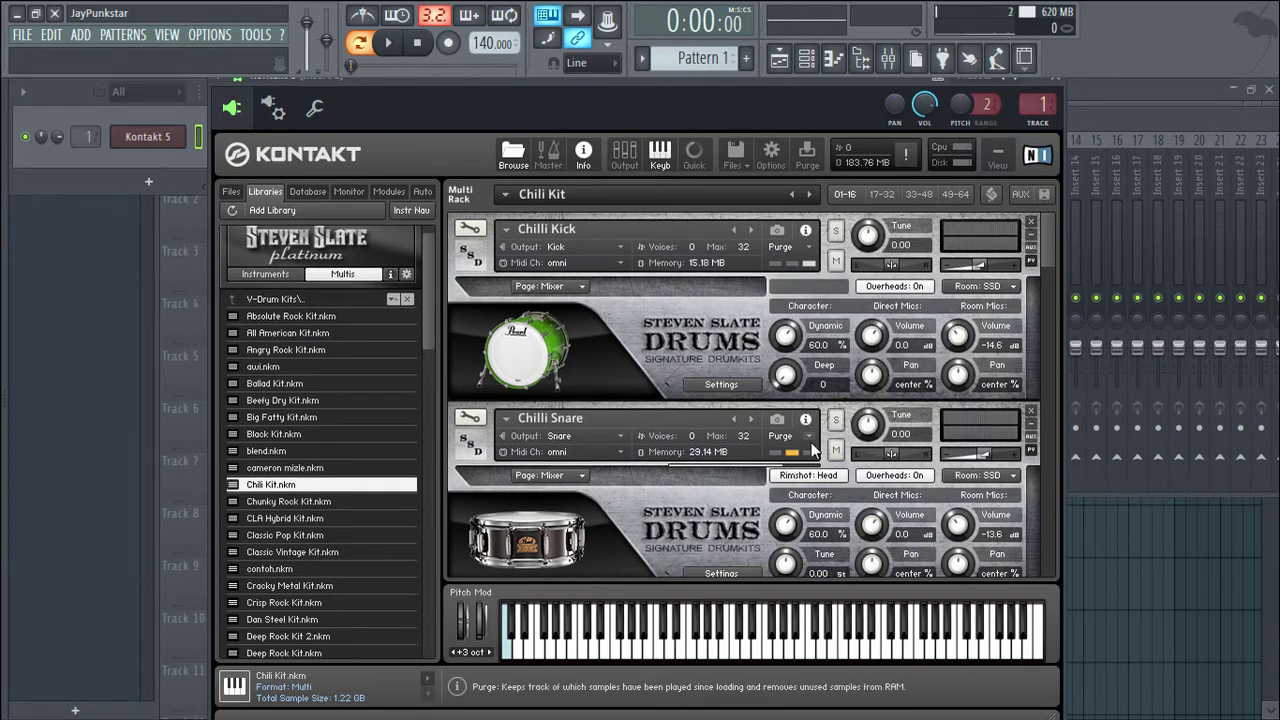
- Collapse every instrument of the Chili Kit in the rack to its compact header, from Chilli Kick through Side Stick
mouse_move(1048, 252)
mouse_down()
mouse_move(1049, 558)
mouse_move(1042, 229)
mouse_up()
click(470, 256)
click(472, 326)
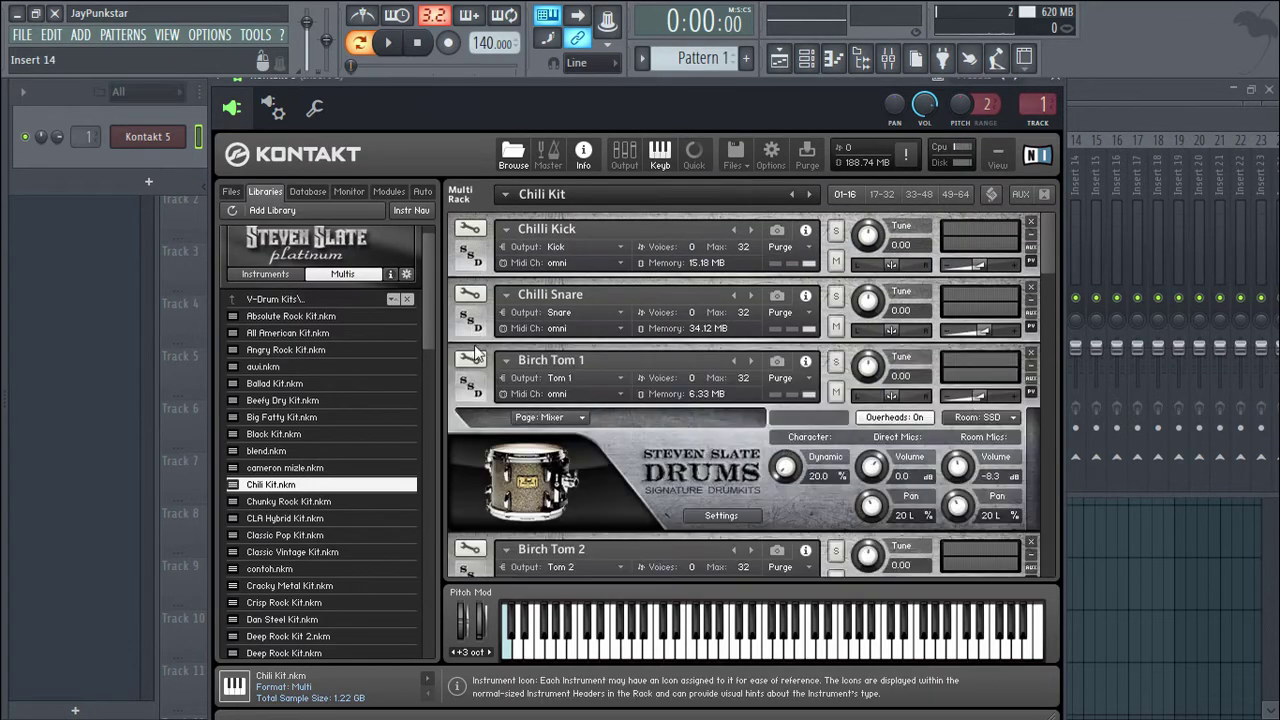
click(481, 383)
scroll(482, 382, down, 1)
click(478, 408)
scroll(480, 418, down, 1)
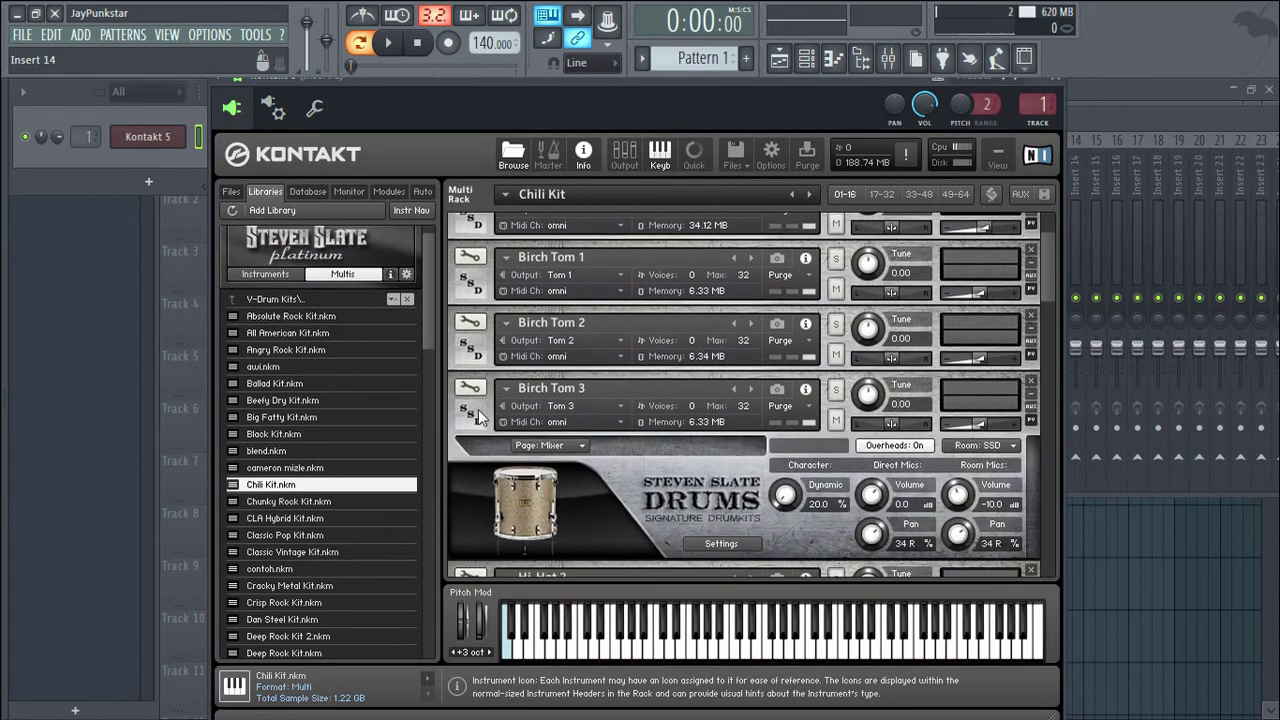
click(480, 418)
scroll(481, 417, down, 1)
click(483, 415)
scroll(483, 415, down, 1)
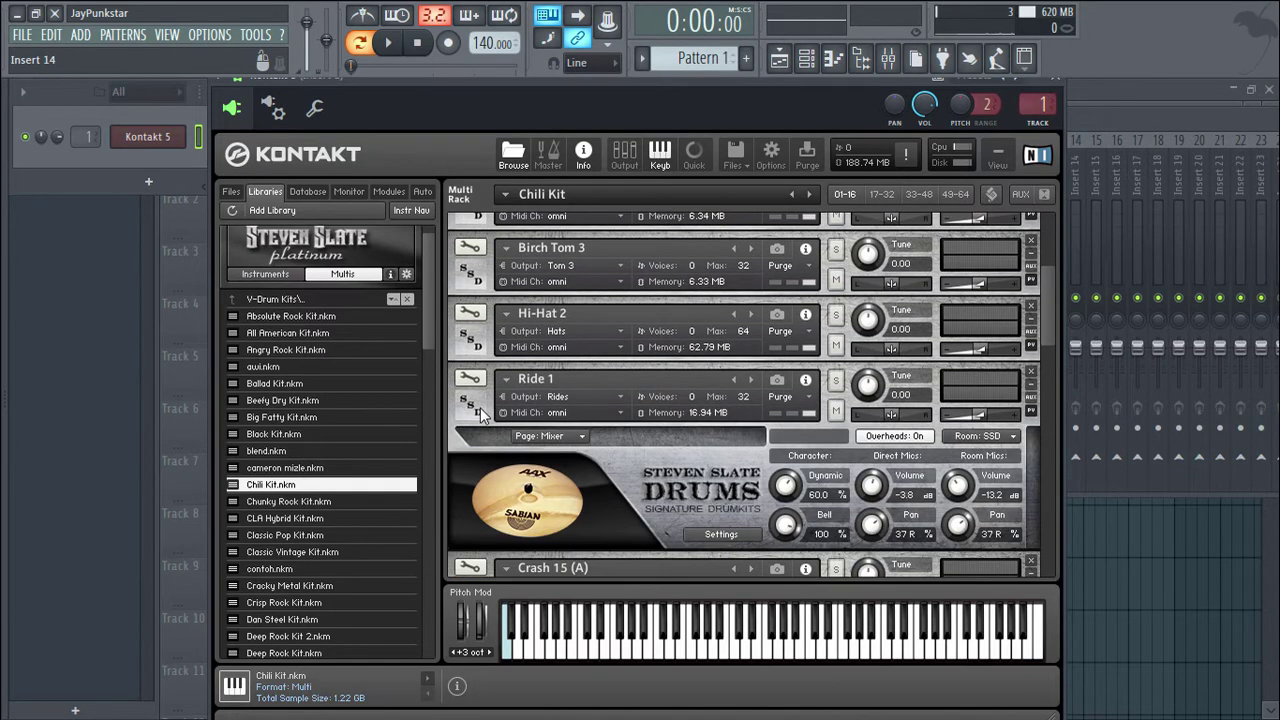
click(483, 414)
scroll(483, 414, down, 1)
click(483, 414)
scroll(483, 414, down, 1)
click(483, 414)
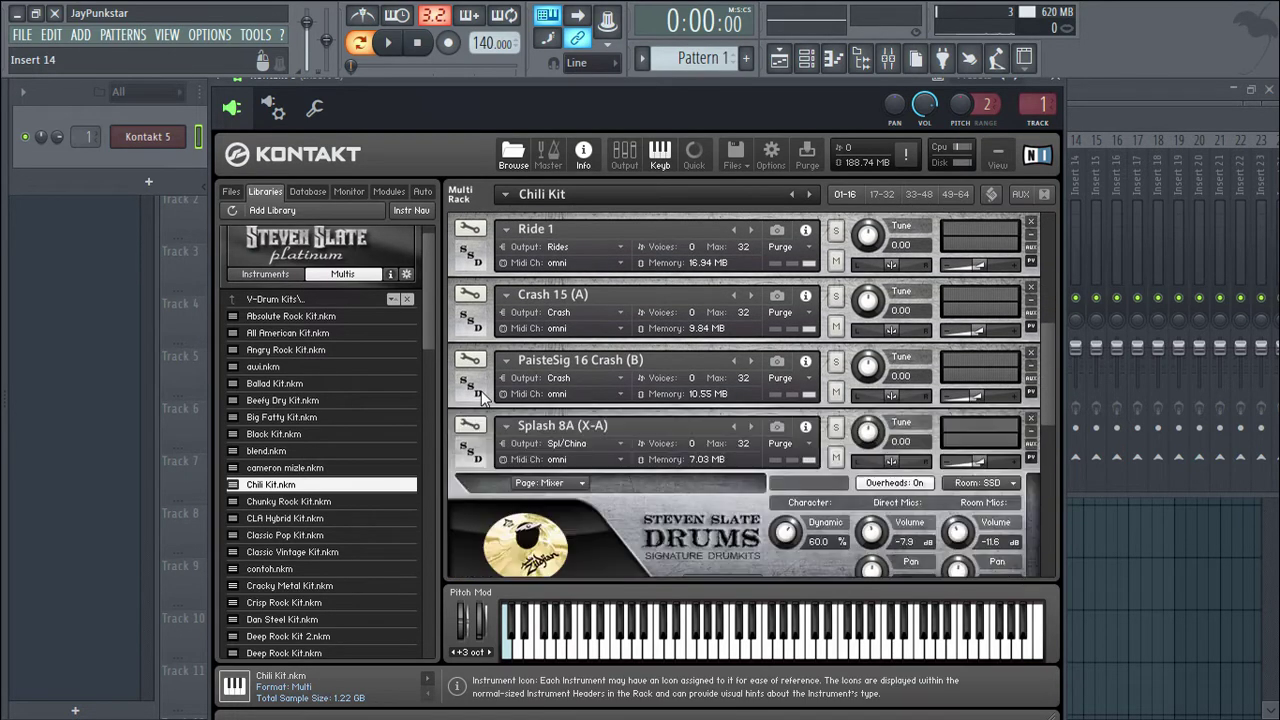
scroll(483, 412, down, 1)
click(482, 405)
scroll(481, 400, down, 1)
click(481, 399)
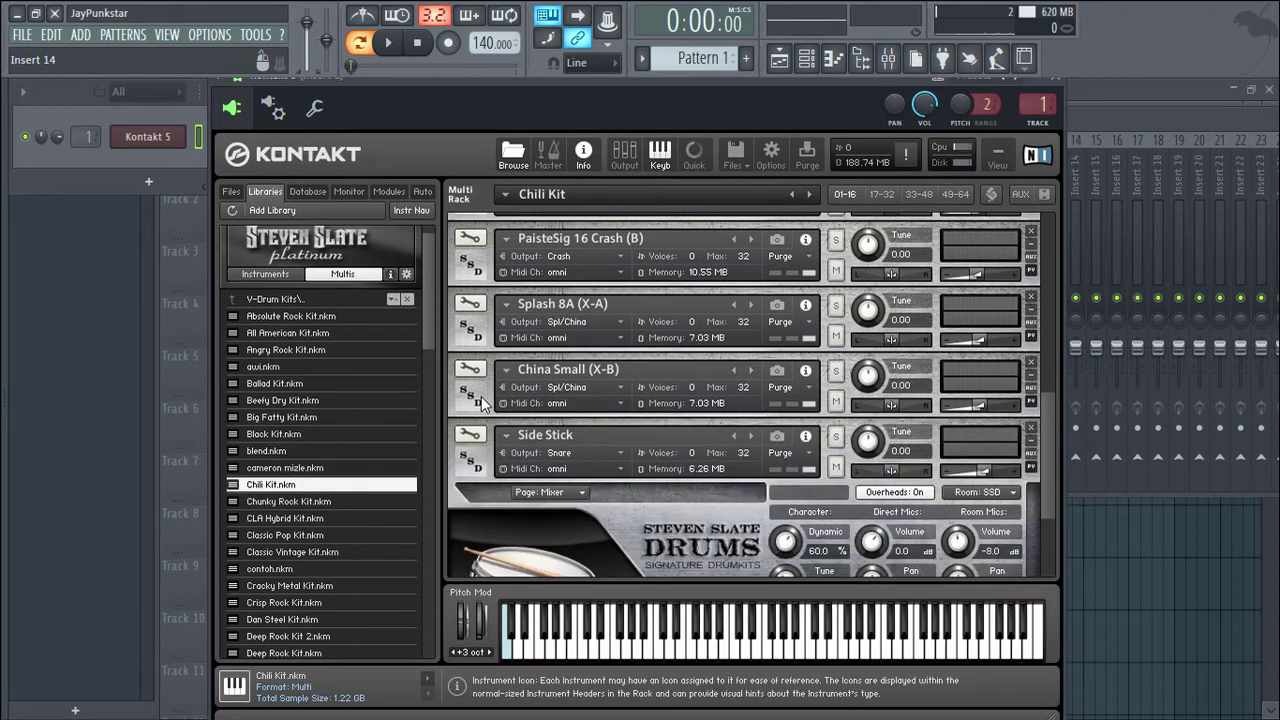
scroll(481, 399, down, 1)
click(481, 404)
scroll(930, 456, up, 2)
scroll(930, 440, up, 6)
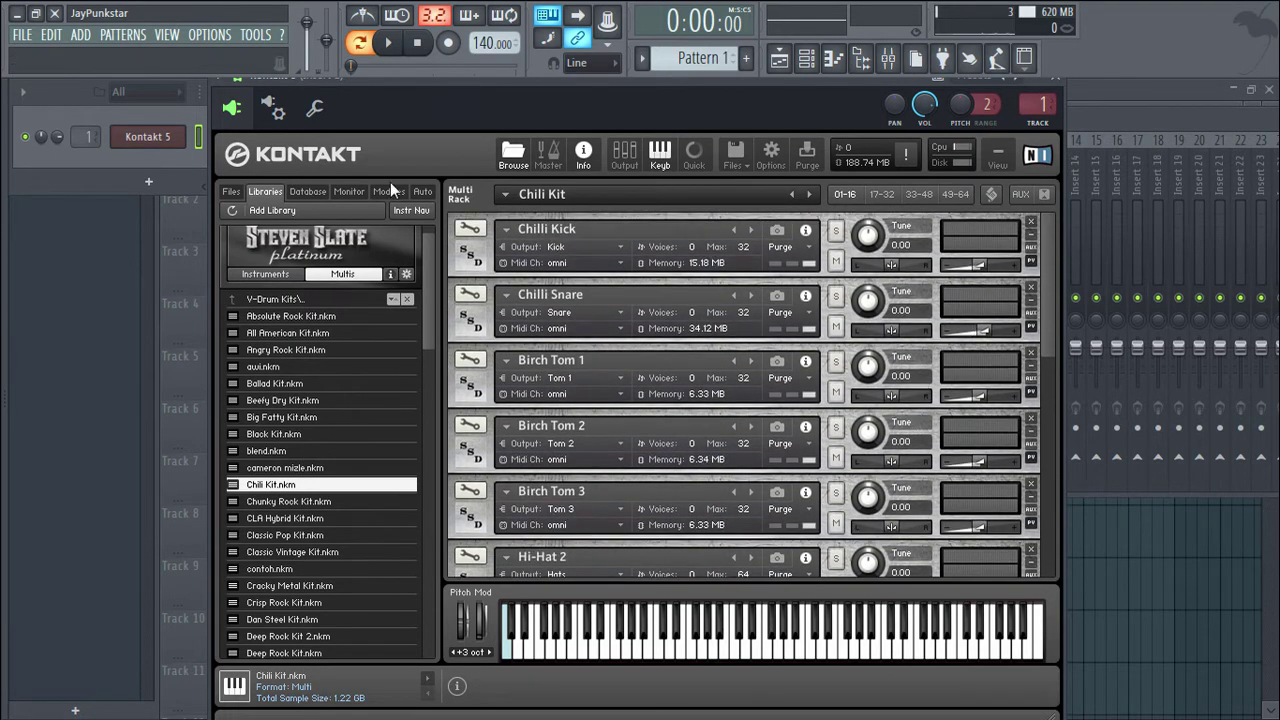
- Move the Kontakt window off the channel rack and open the piano roll of the Kontakt 5 channel
drag(465, 94, 137, 318)
right_click(162, 142)
click(207, 139)
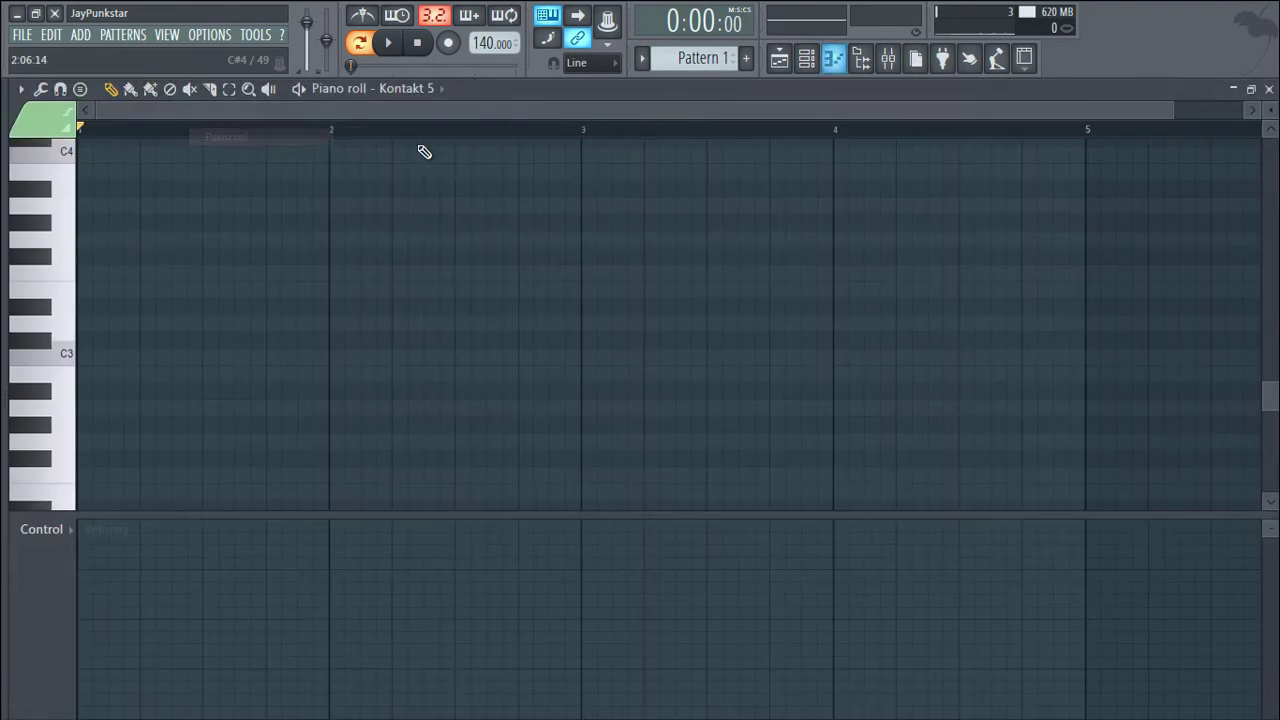
- Add drum notes in bar 1: C3 and C#4 on beat 1, D3 and G#3 on beat 2, C3 and G#3 on beat 3
scroll(127, 350, up, 2)
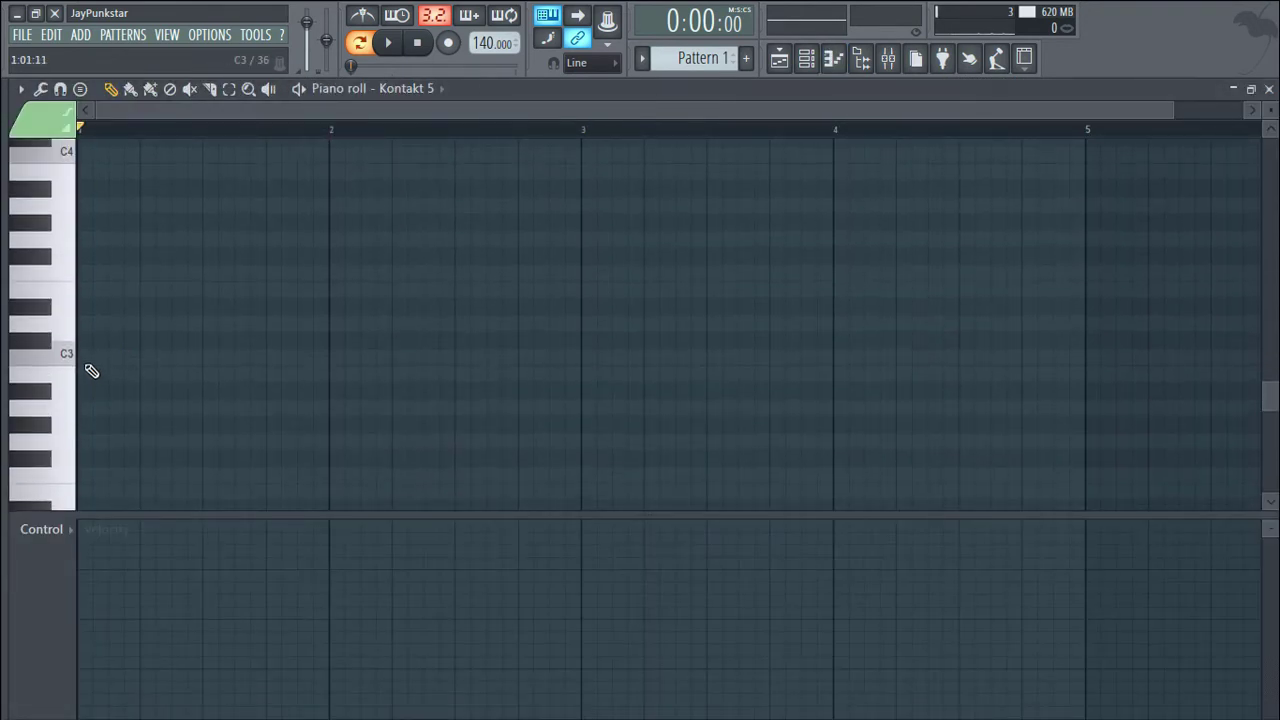
click(85, 358)
scroll(123, 356, up, 6)
click(95, 328)
mouse_move(100, 330)
mouse_down()
mouse_move(85, 308)
mouse_move(85, 345)
mouse_up()
scroll(124, 368, down, 3)
click(147, 424)
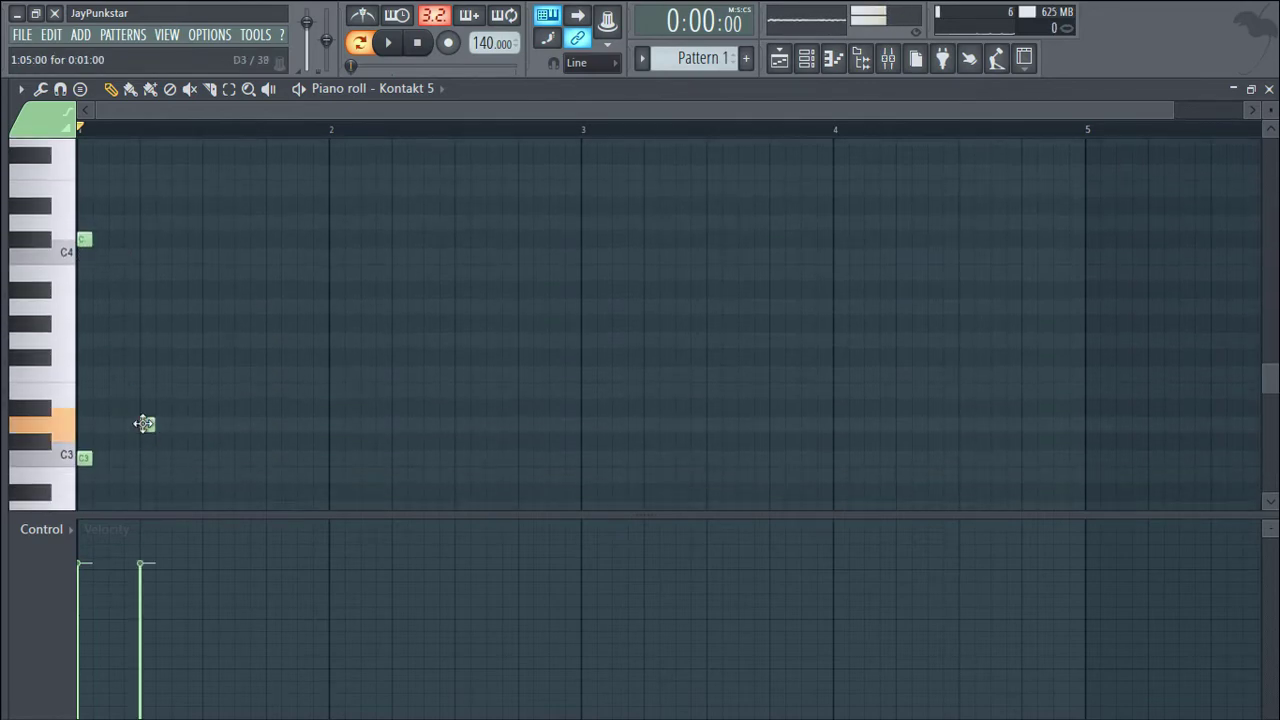
click(210, 457)
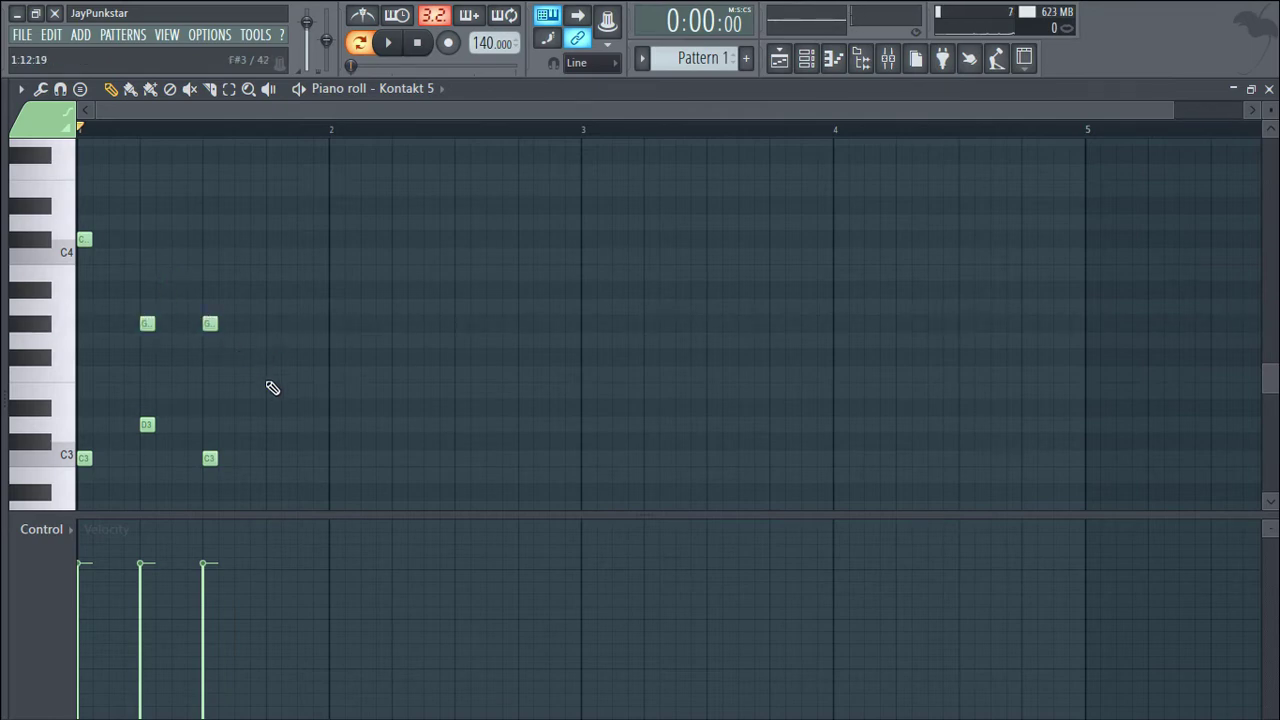
- Finish bar 1 with D3 on step 11, B3 on step 13, A3 on step 15 and F3 on step 16, and play it back
click(241, 424)
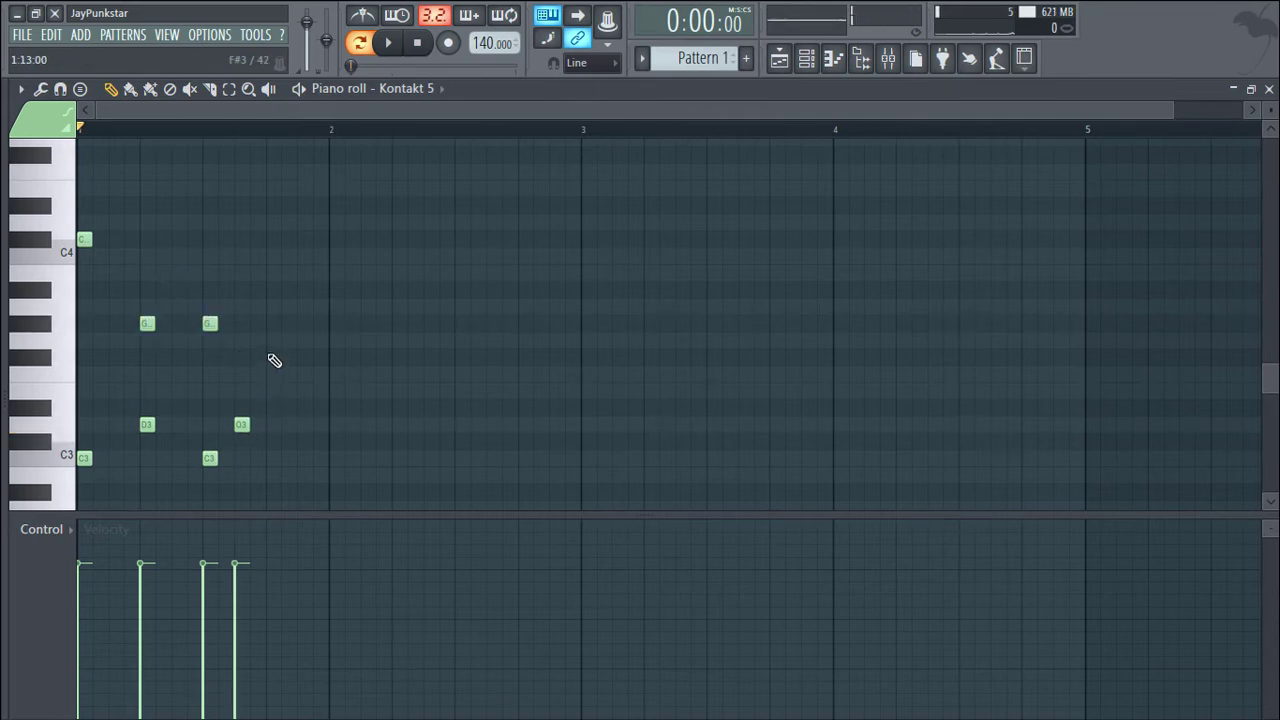
drag(274, 360, 267, 268)
click(300, 306)
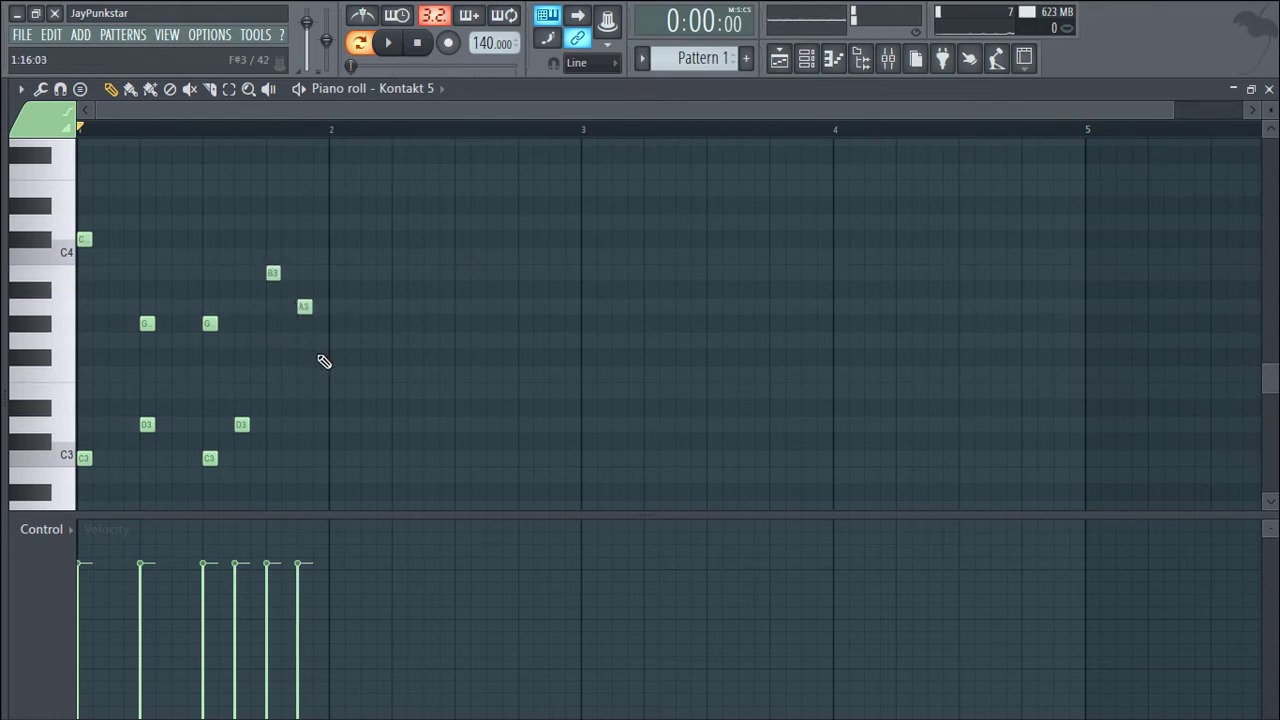
drag(320, 358, 320, 375)
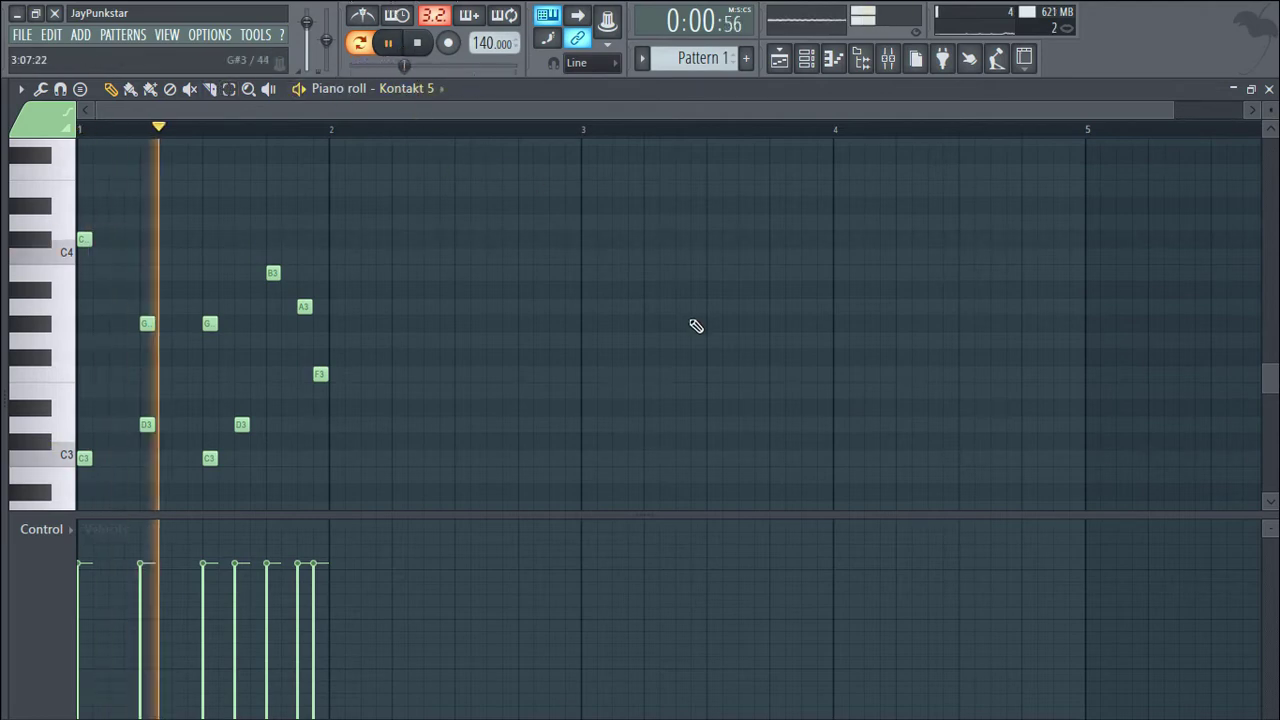
click(431, 48)
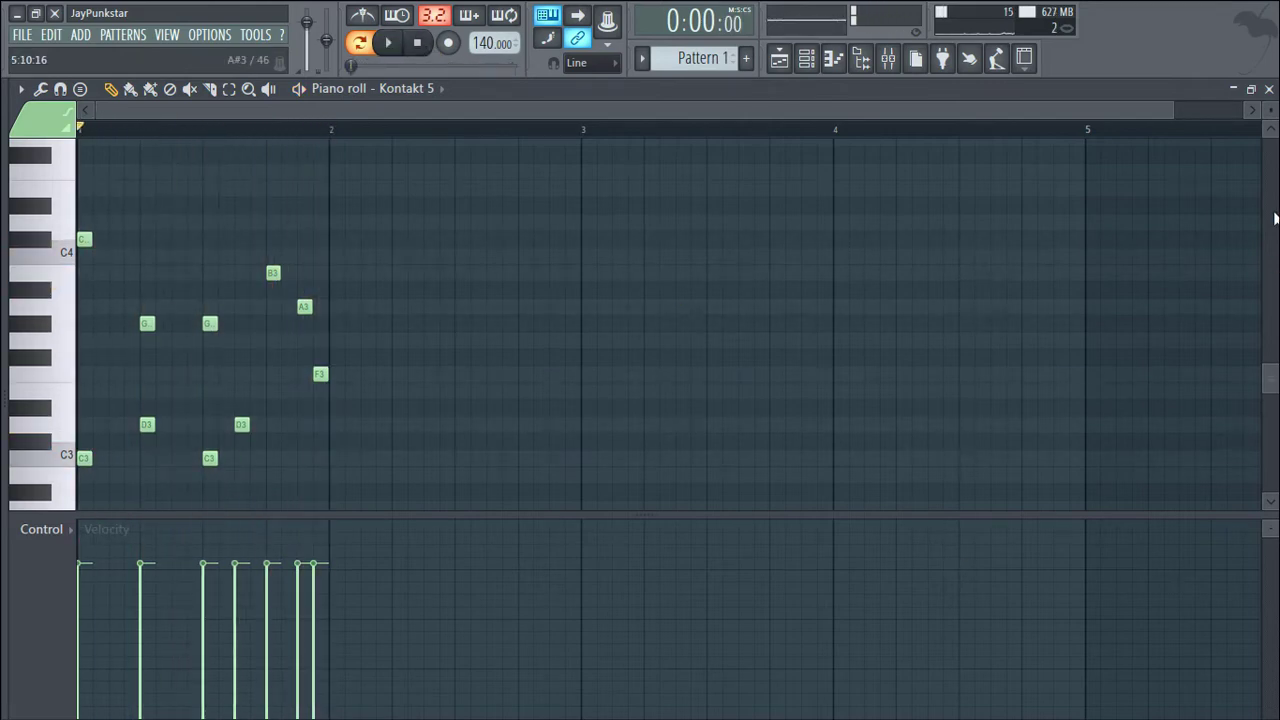
- Place the Kontakt and mixer windows side by side and play the pattern to watch which mixer tracks receive signal
click(1270, 89)
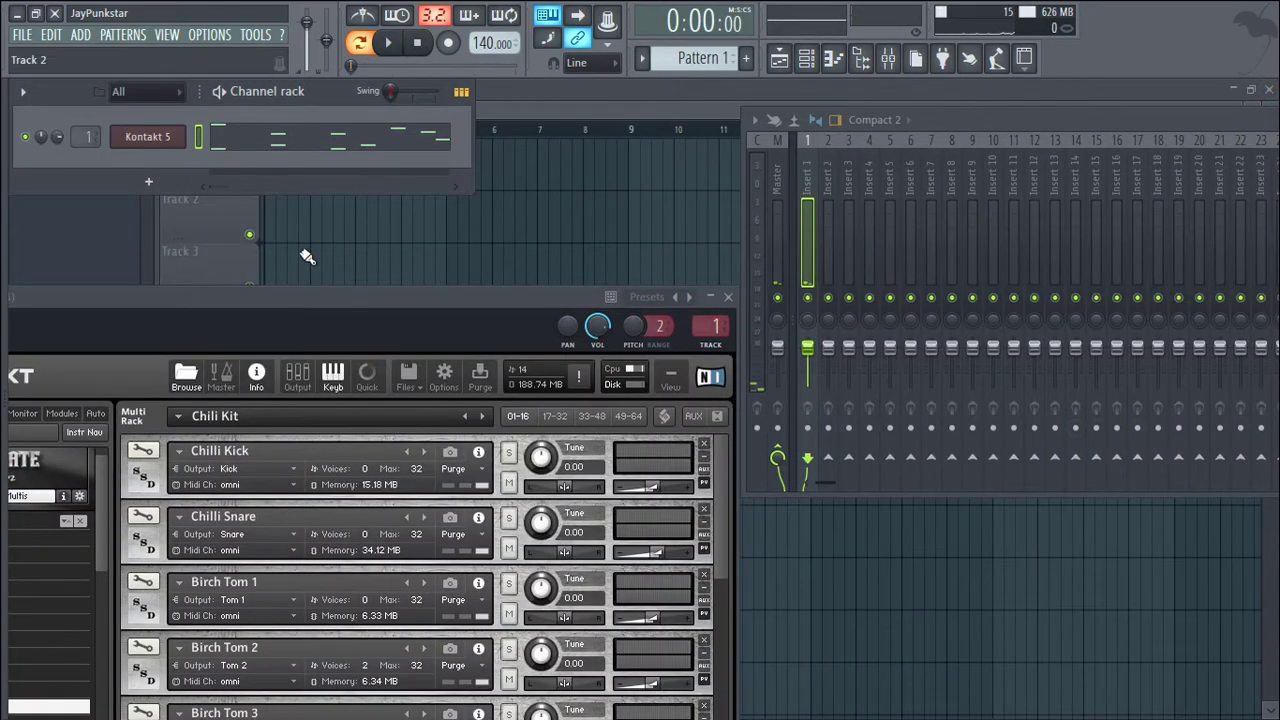
drag(358, 306, 370, 153)
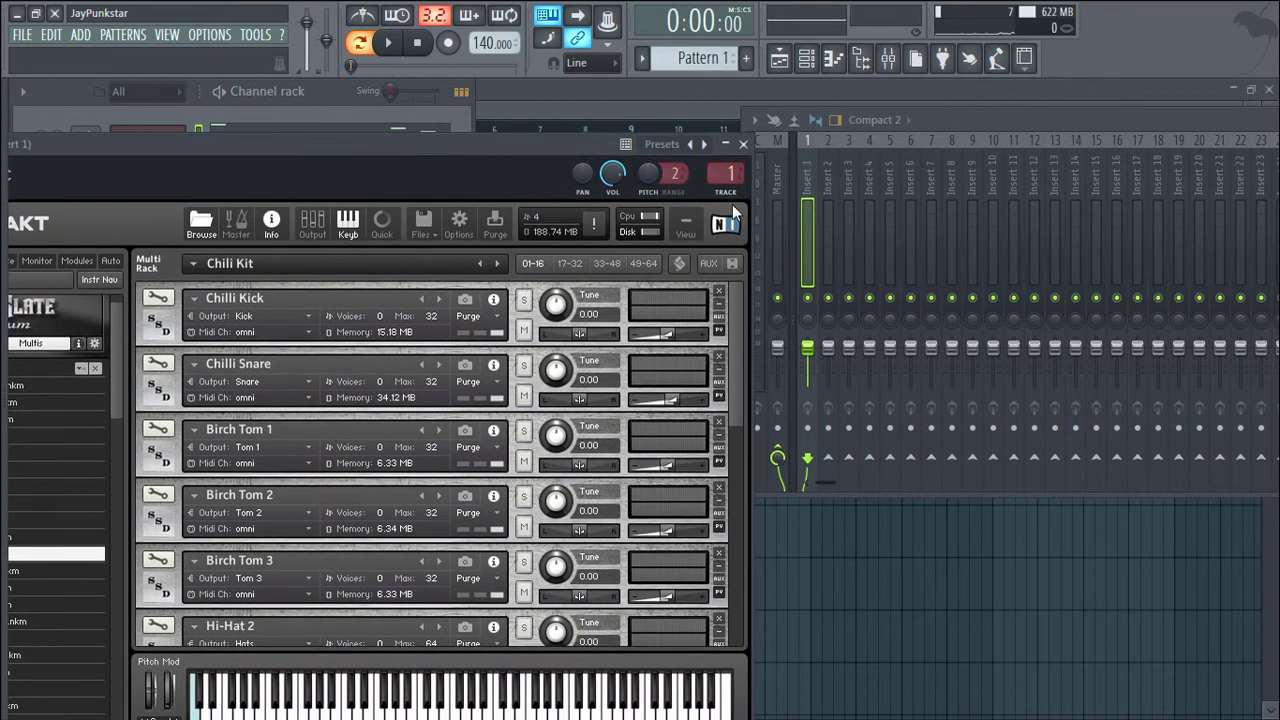
double_click(1034, 113)
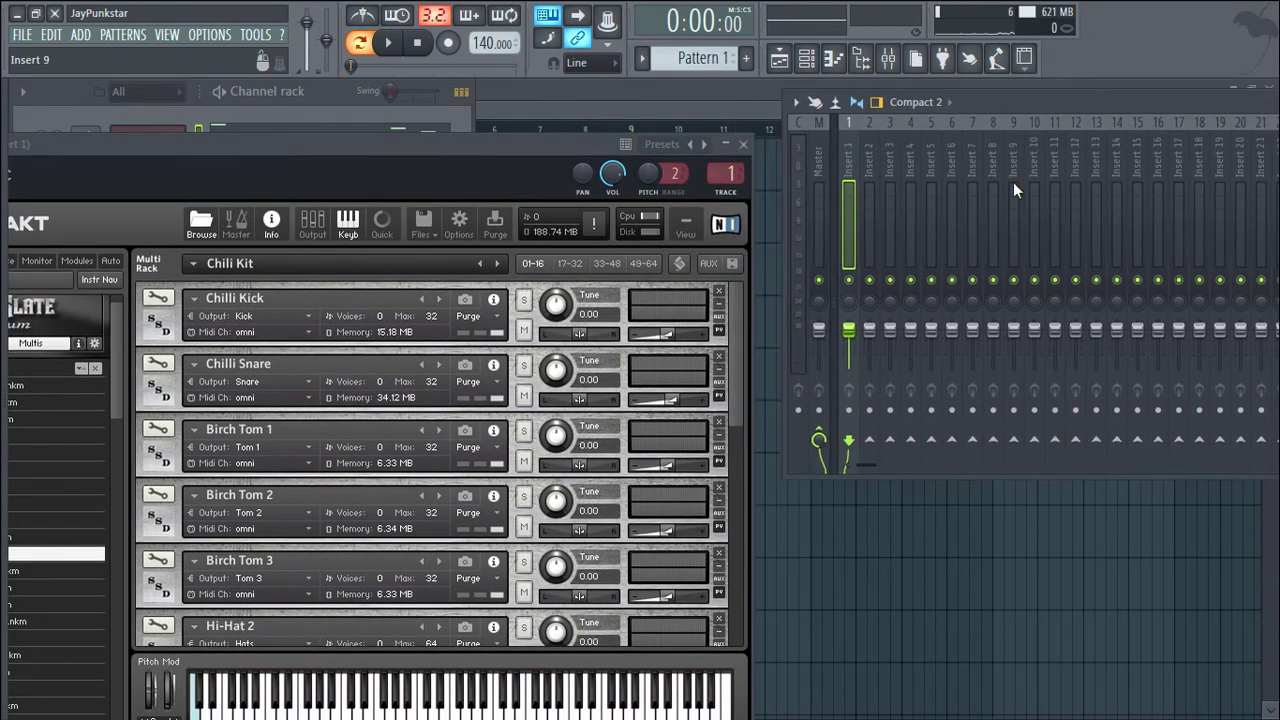
click(390, 48)
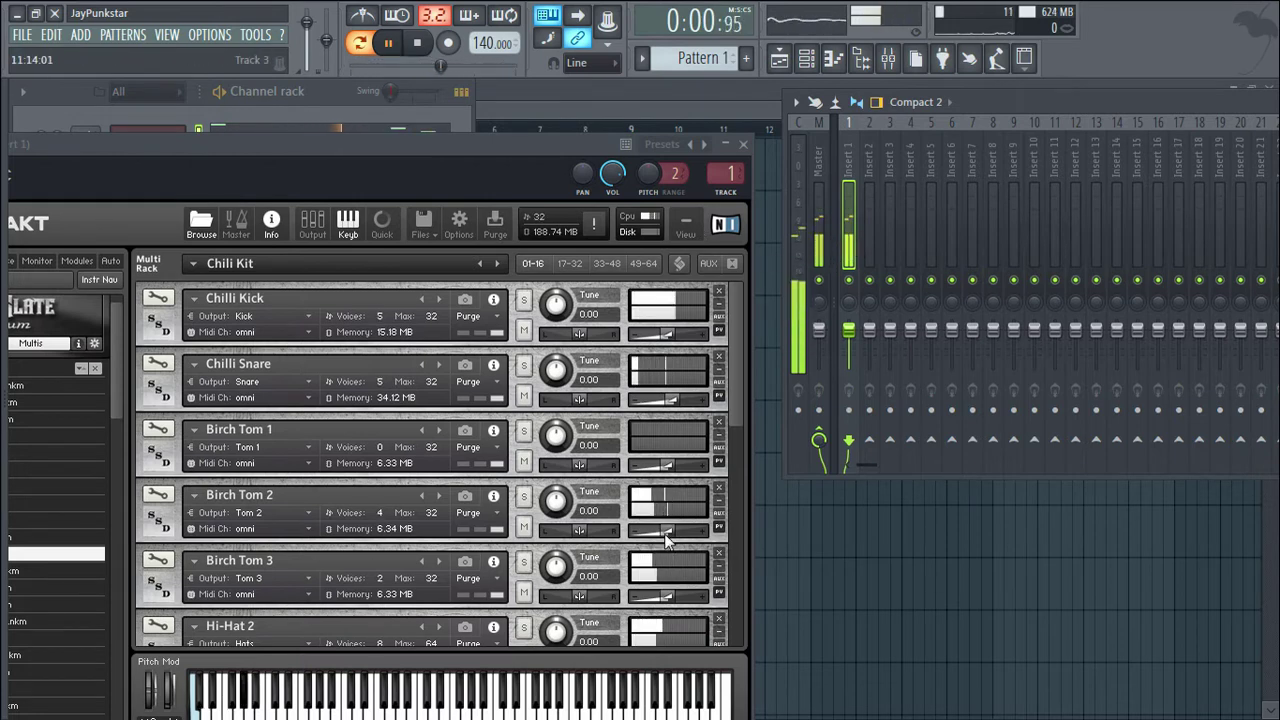
click(418, 44)
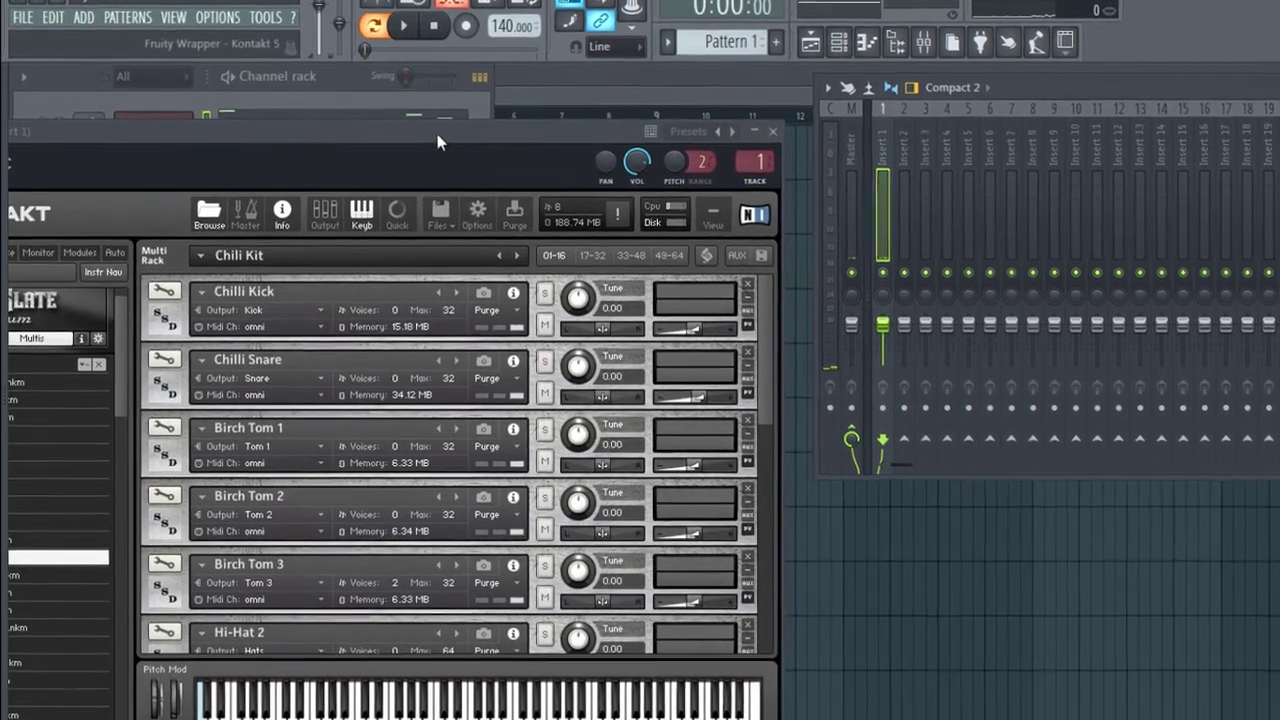
- Show Kontakt's output section and inspect the output configuration of the Snare and Kick channels
drag(437, 145, 613, 146)
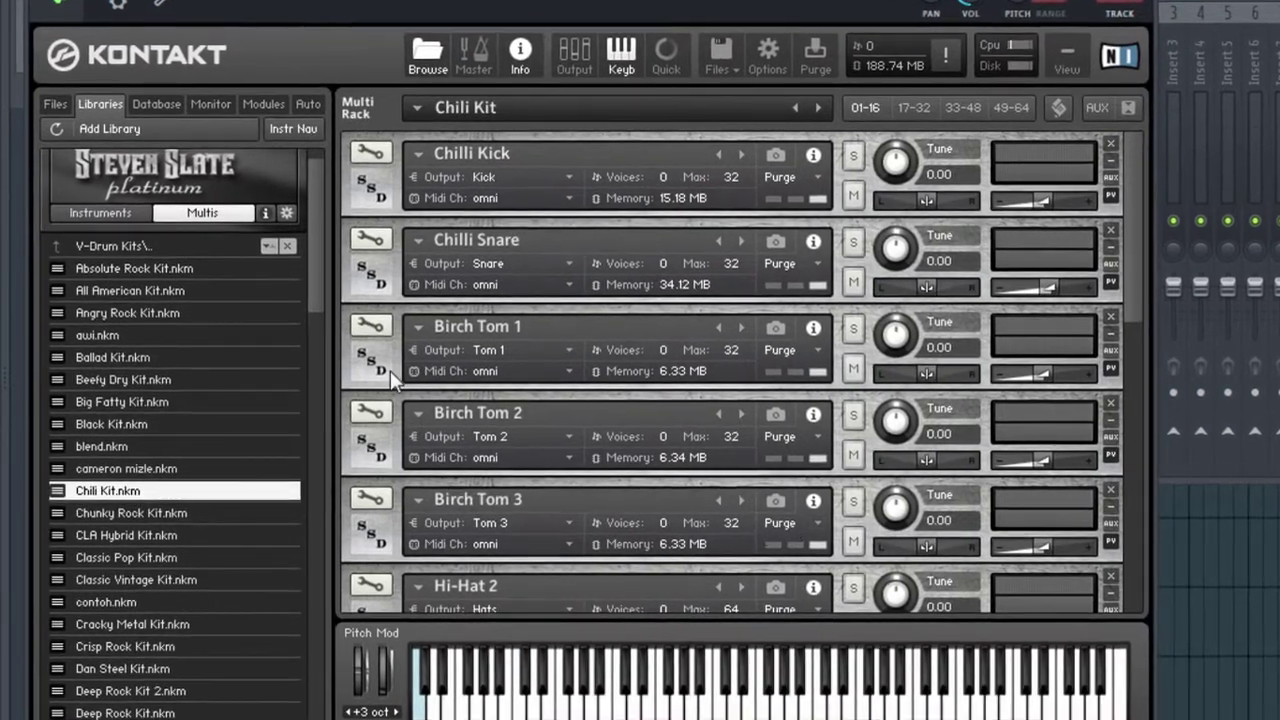
click(581, 60)
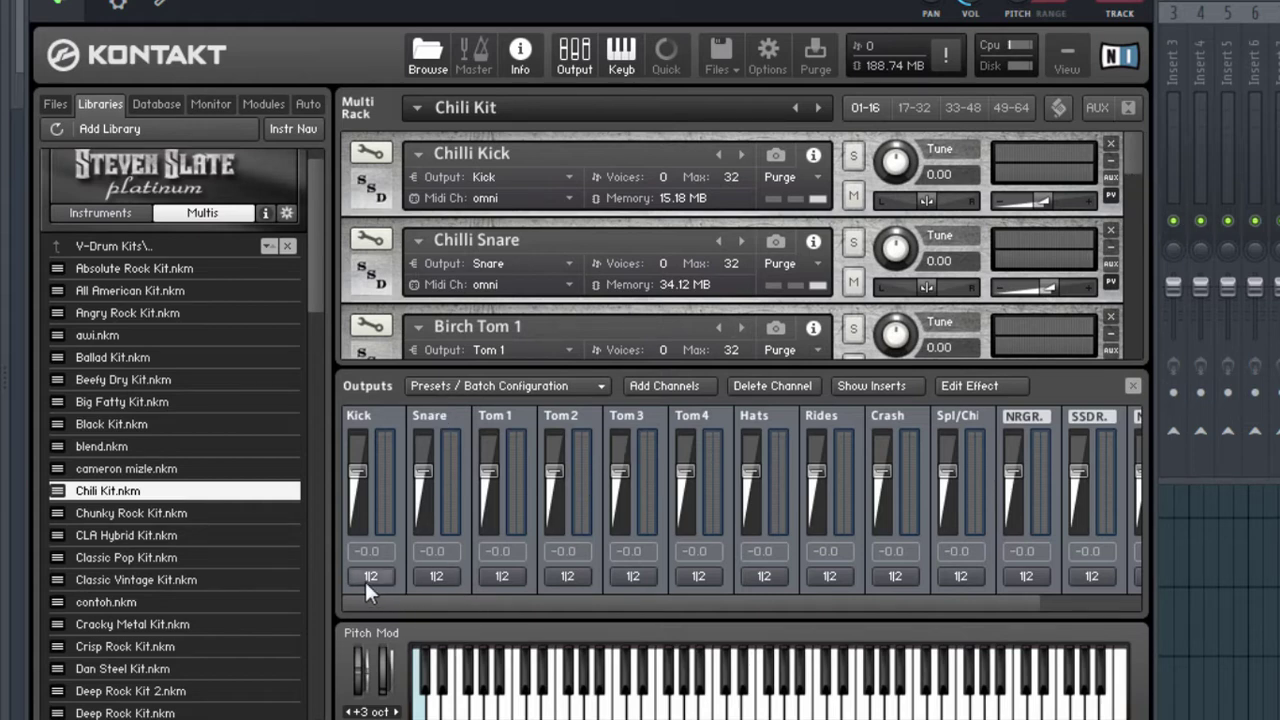
click(436, 577)
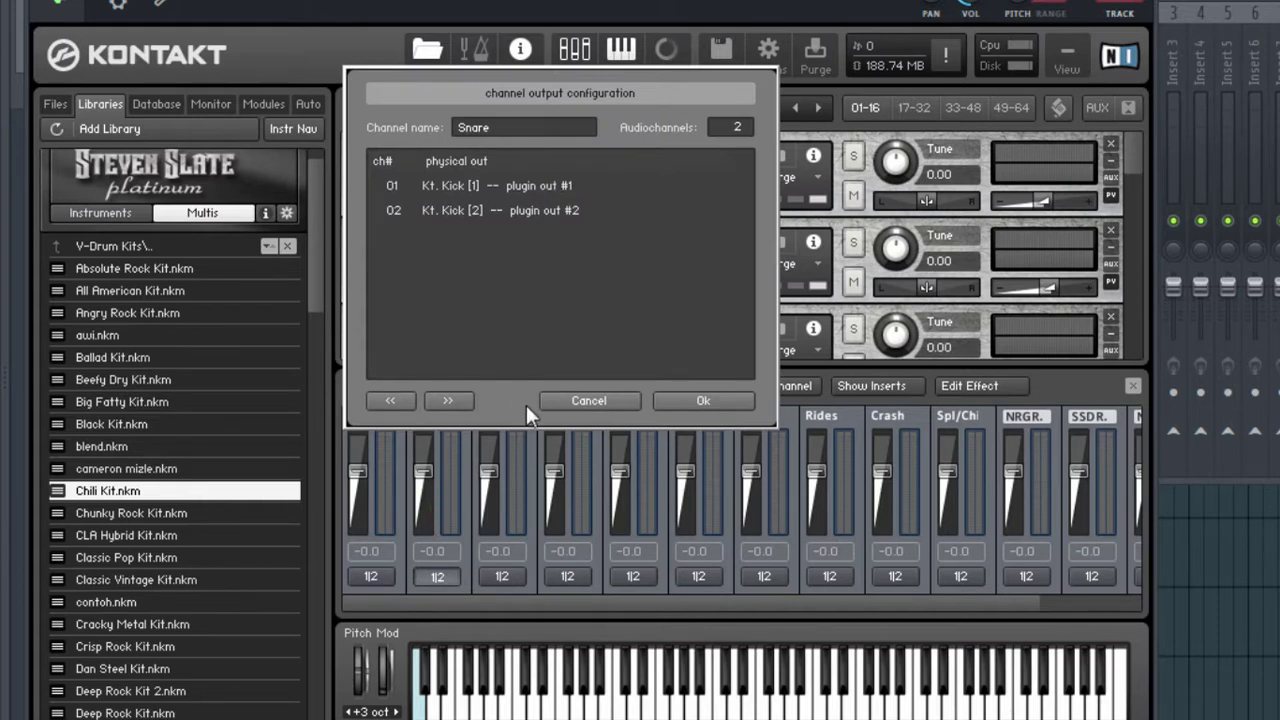
click(700, 401)
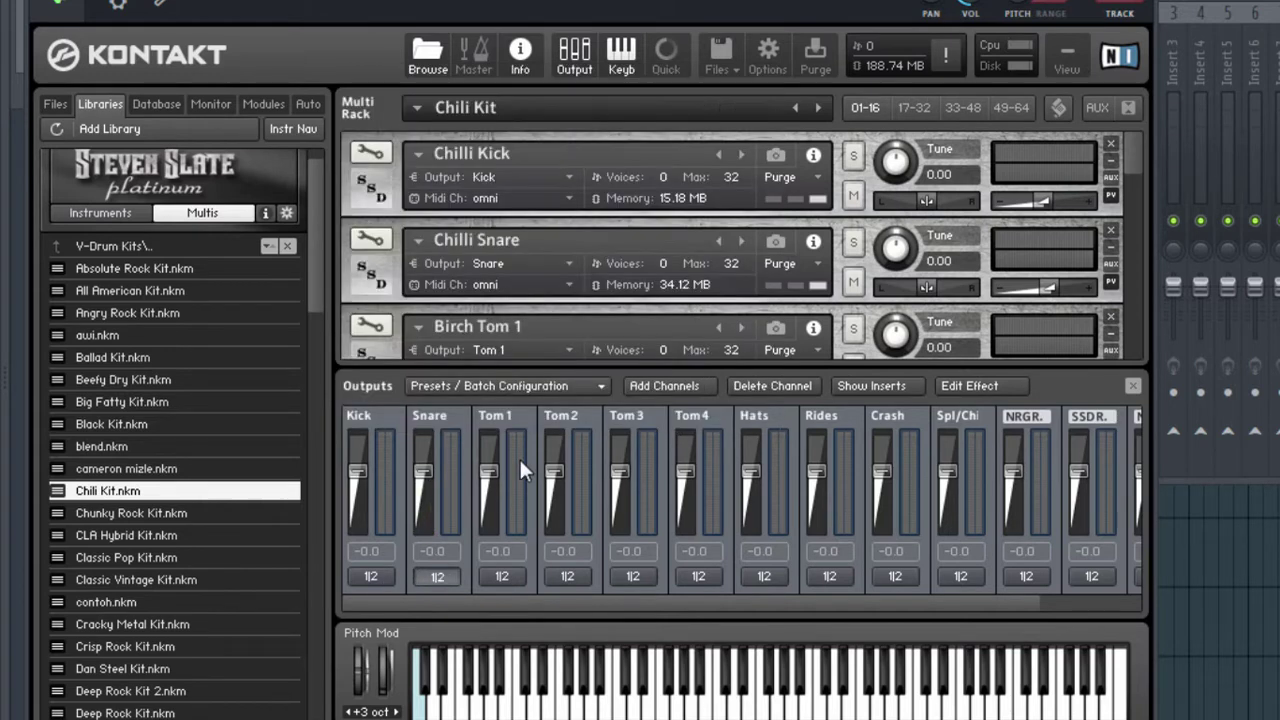
click(384, 578)
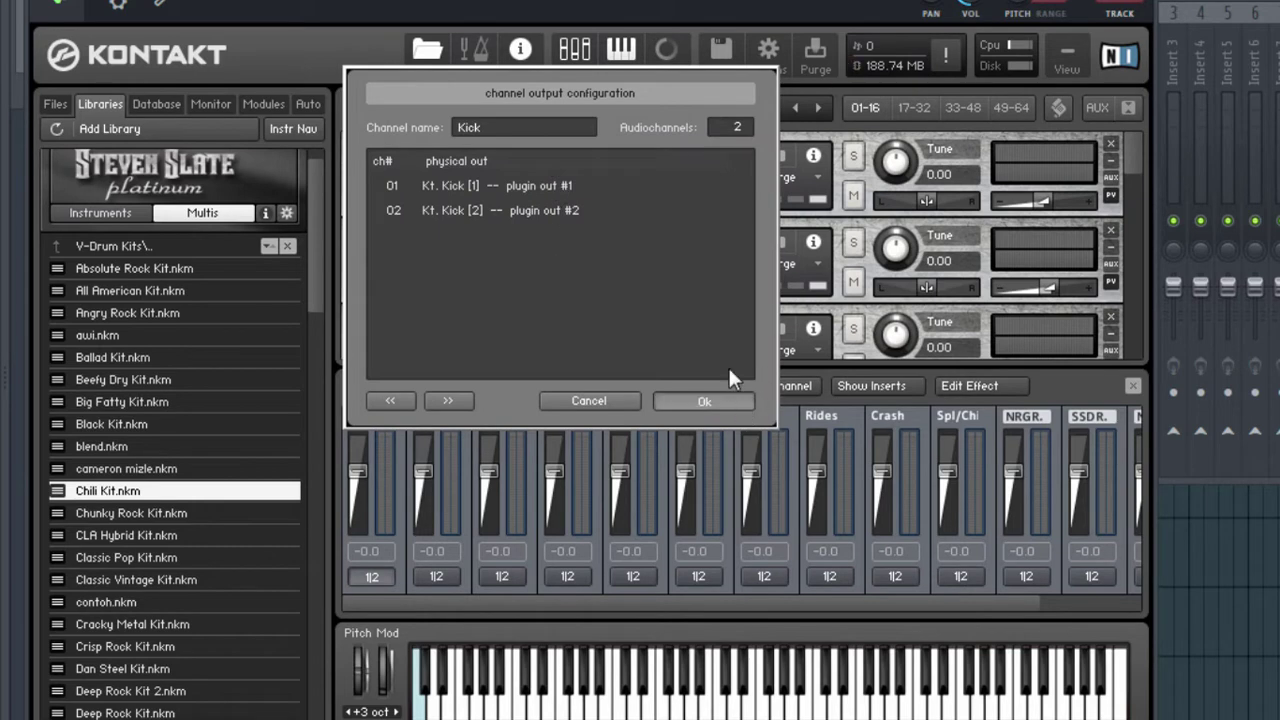
click(704, 400)
- Route the Snare output channel to the physical outputs Kt. Snare [1] and Kt. Snare [2]
click(438, 577)
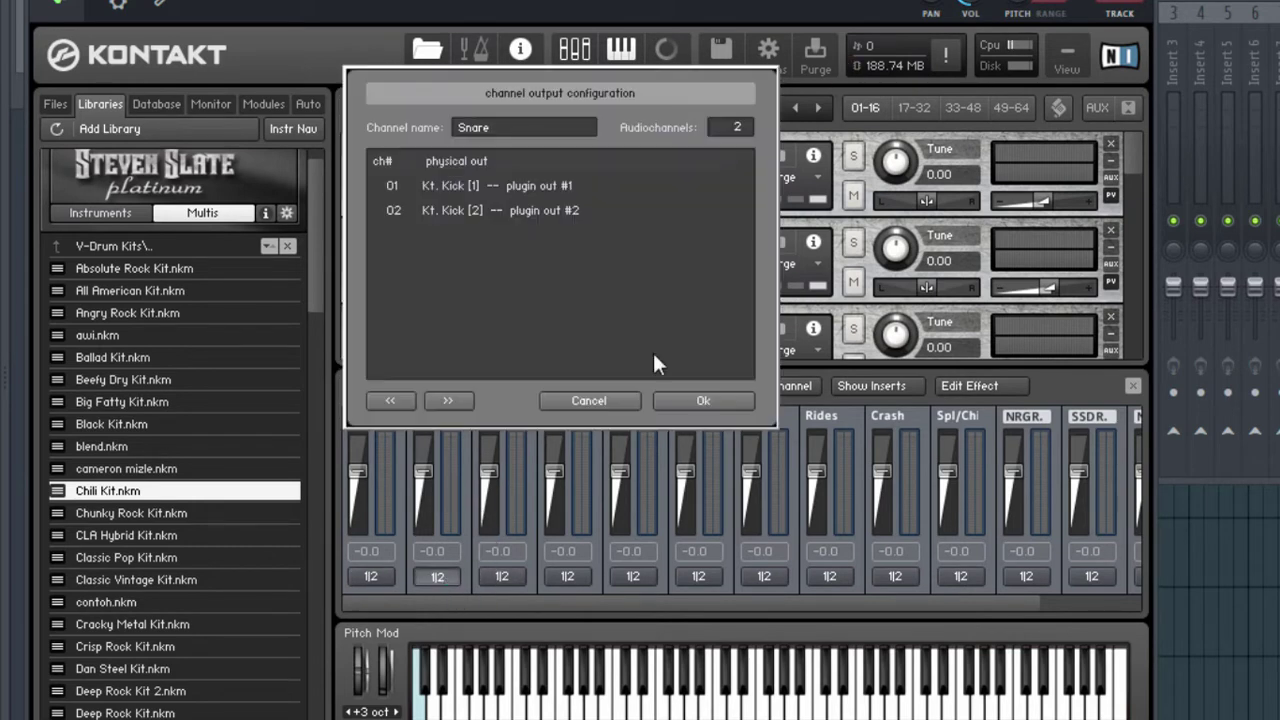
click(591, 194)
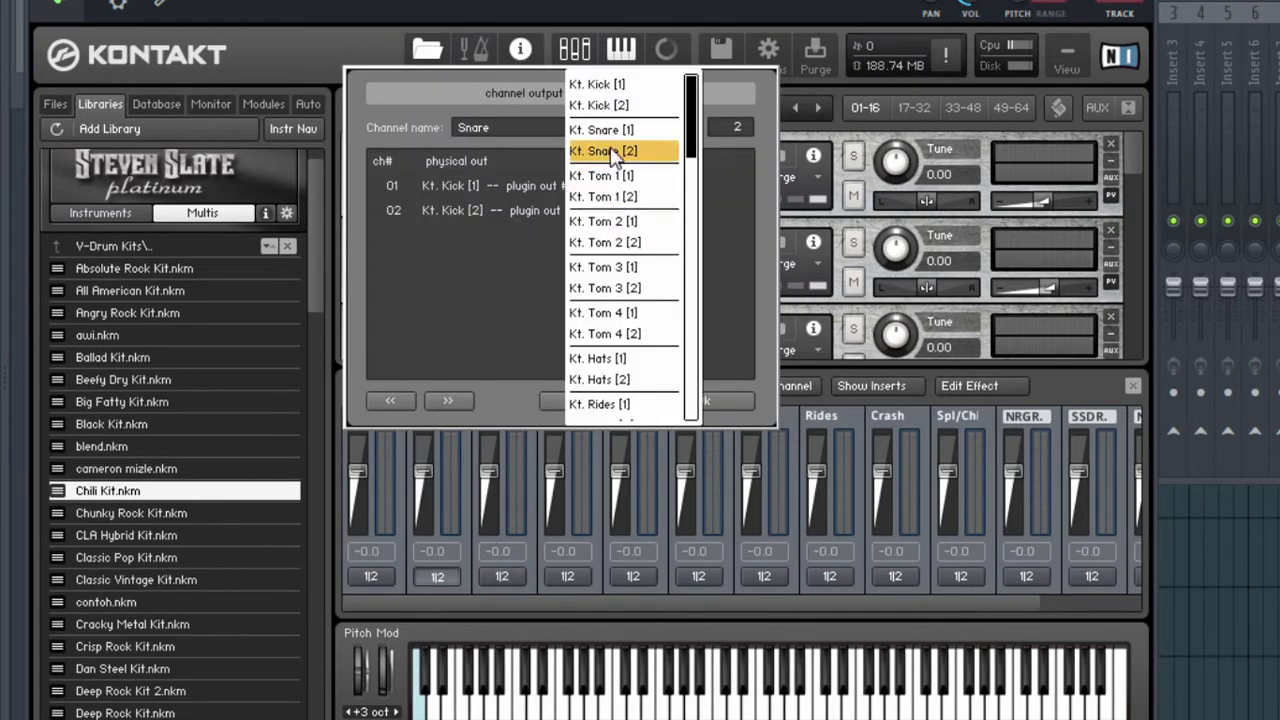
click(614, 130)
click(568, 210)
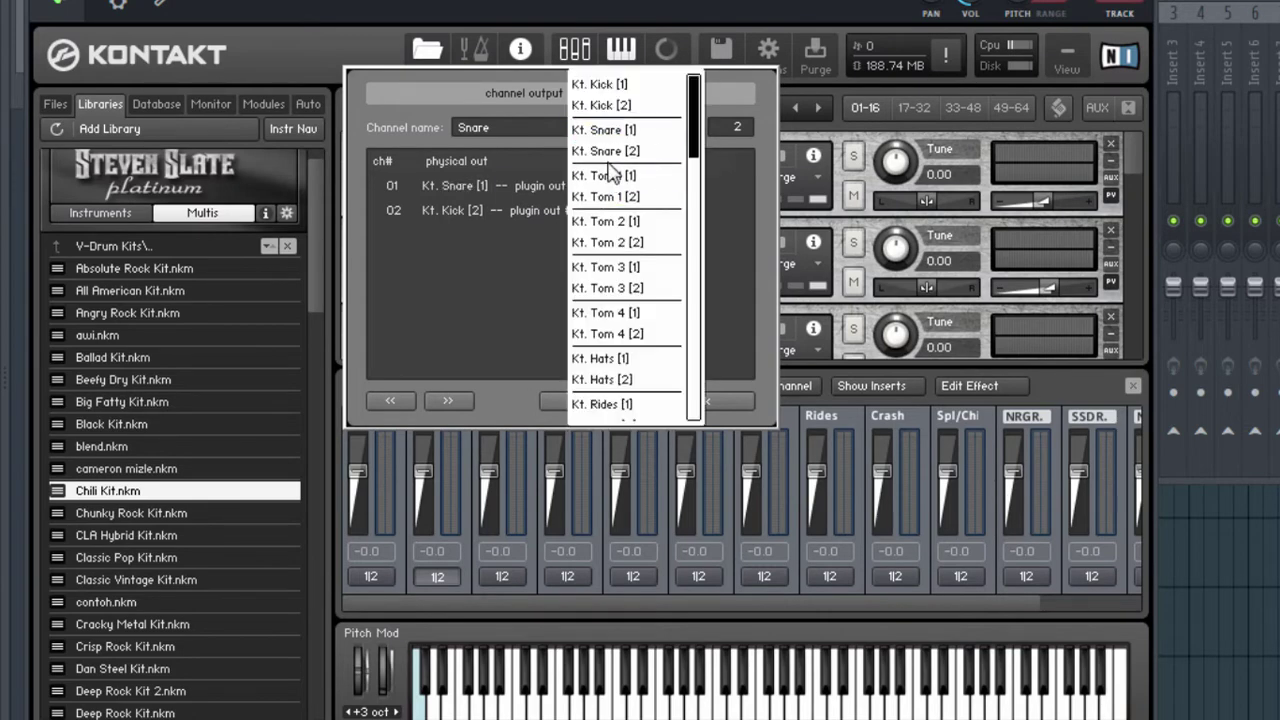
click(615, 152)
click(702, 401)
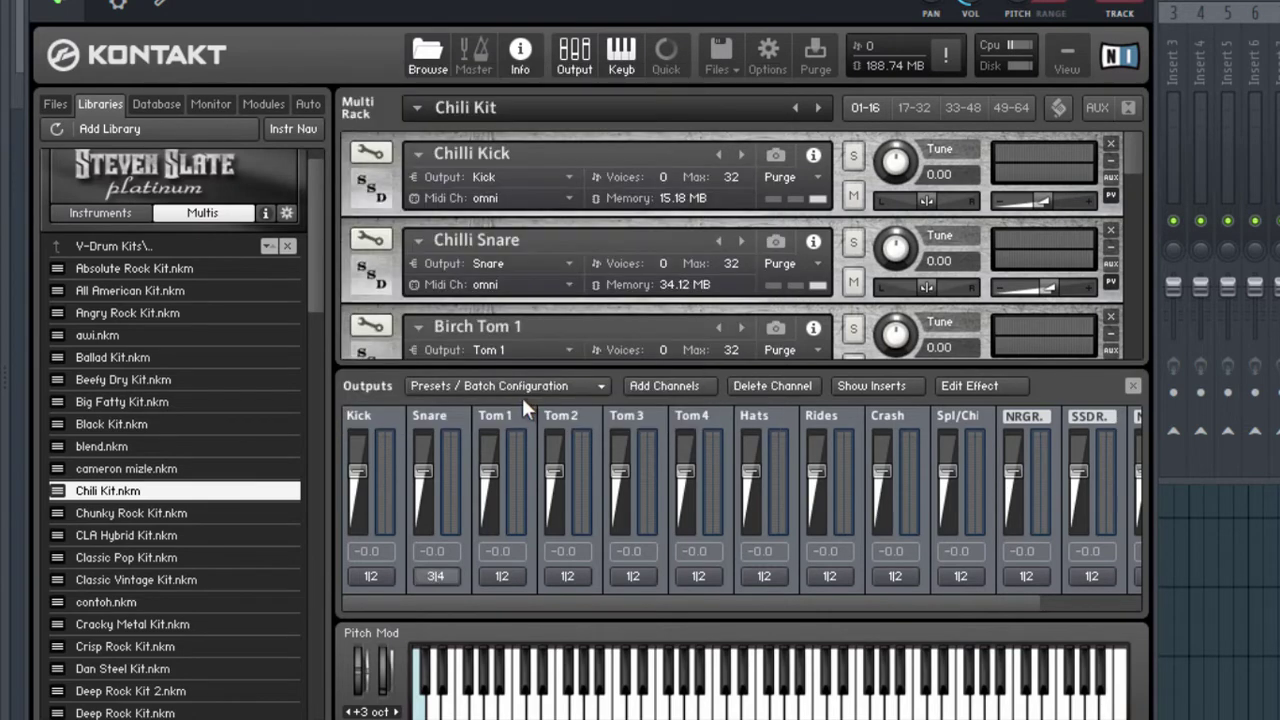
- Route the Tom 1 output channel to the physical outputs Kt. Tom 1 [1] and Kt. Tom 1 [2]
click(969, 440)
click(503, 576)
click(564, 188)
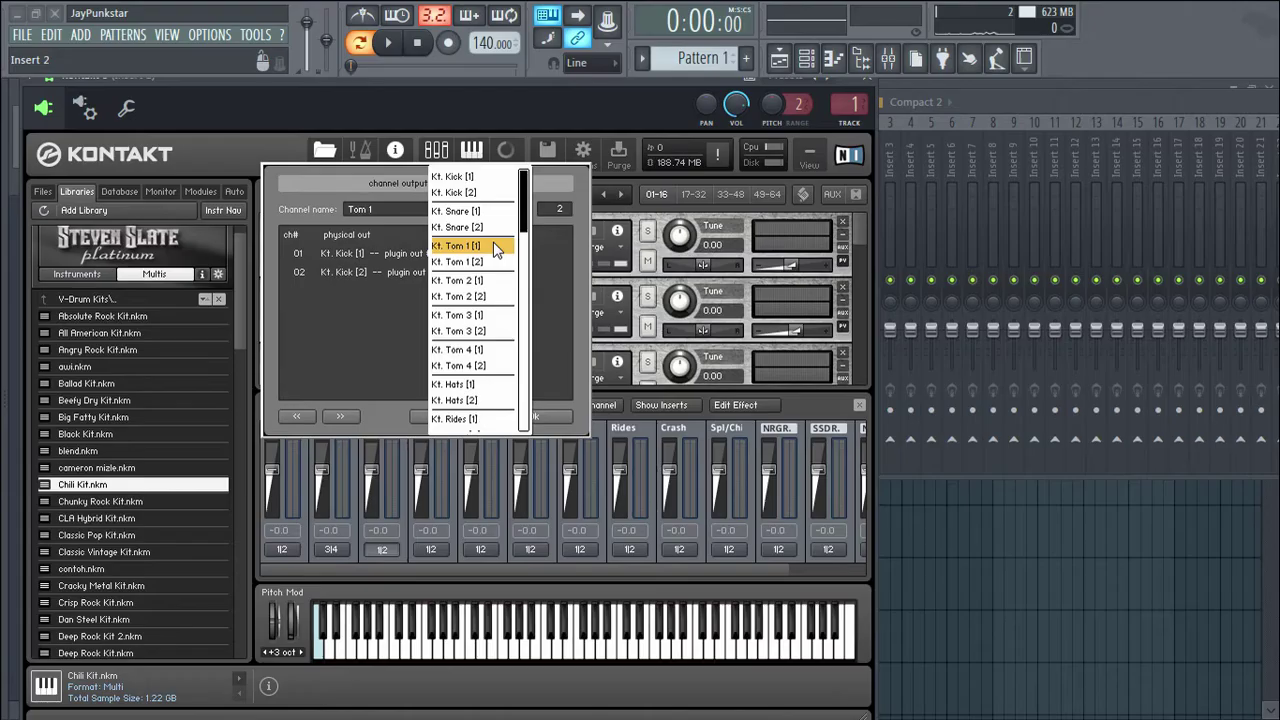
click(650, 175)
click(425, 273)
click(533, 416)
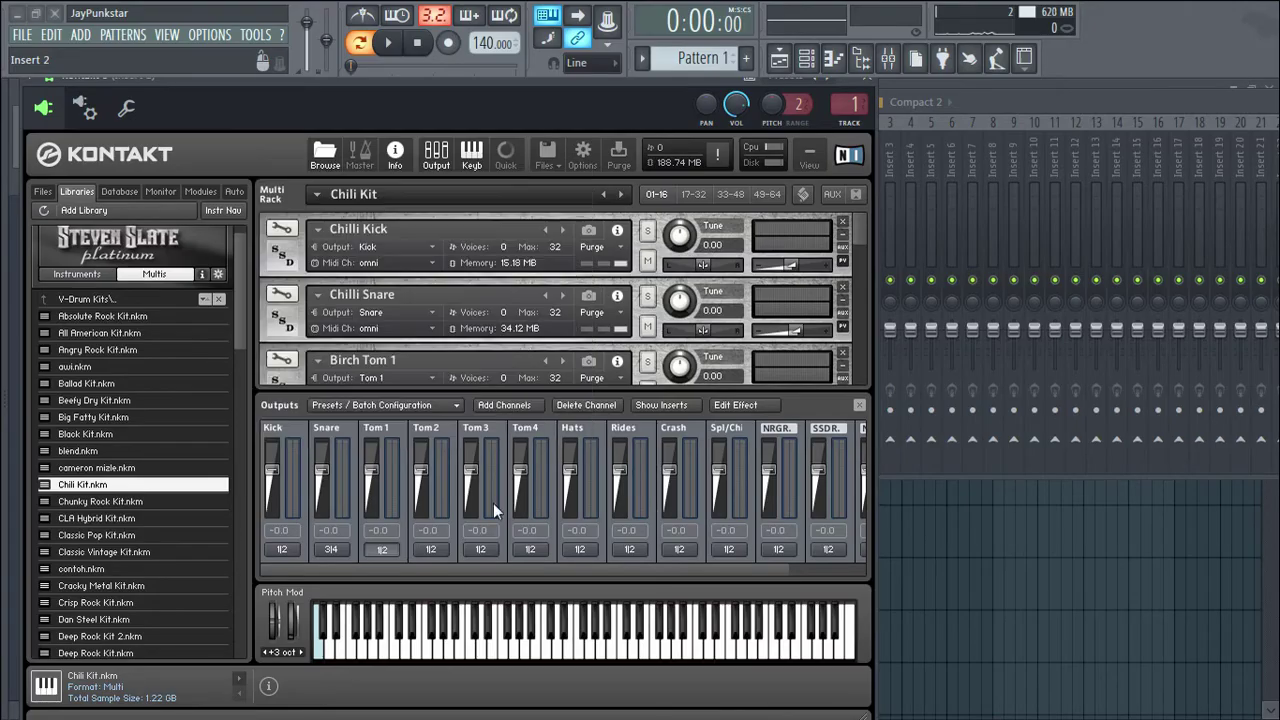
- Route the Tom 2 output channel to the physical outputs Kt. Tom 2 [1] and Kt. Tom 2 [2]
click(431, 549)
click(425, 253)
click(436, 270)
click(434, 271)
click(466, 297)
click(519, 417)
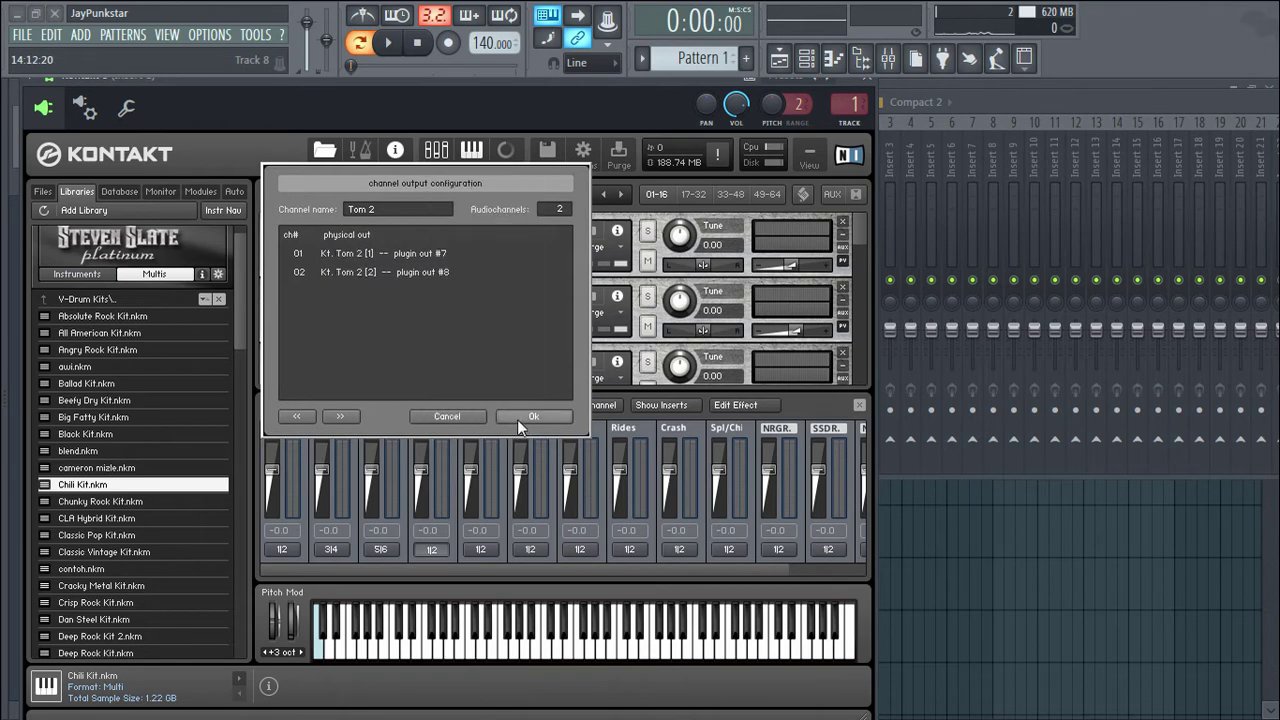
- Route the Tom 3 output channel to the physical outputs Kt. Tom 3 [1] and Kt. Tom 3 [2]
click(481, 549)
click(430, 254)
click(468, 315)
click(428, 272)
click(475, 333)
click(519, 417)
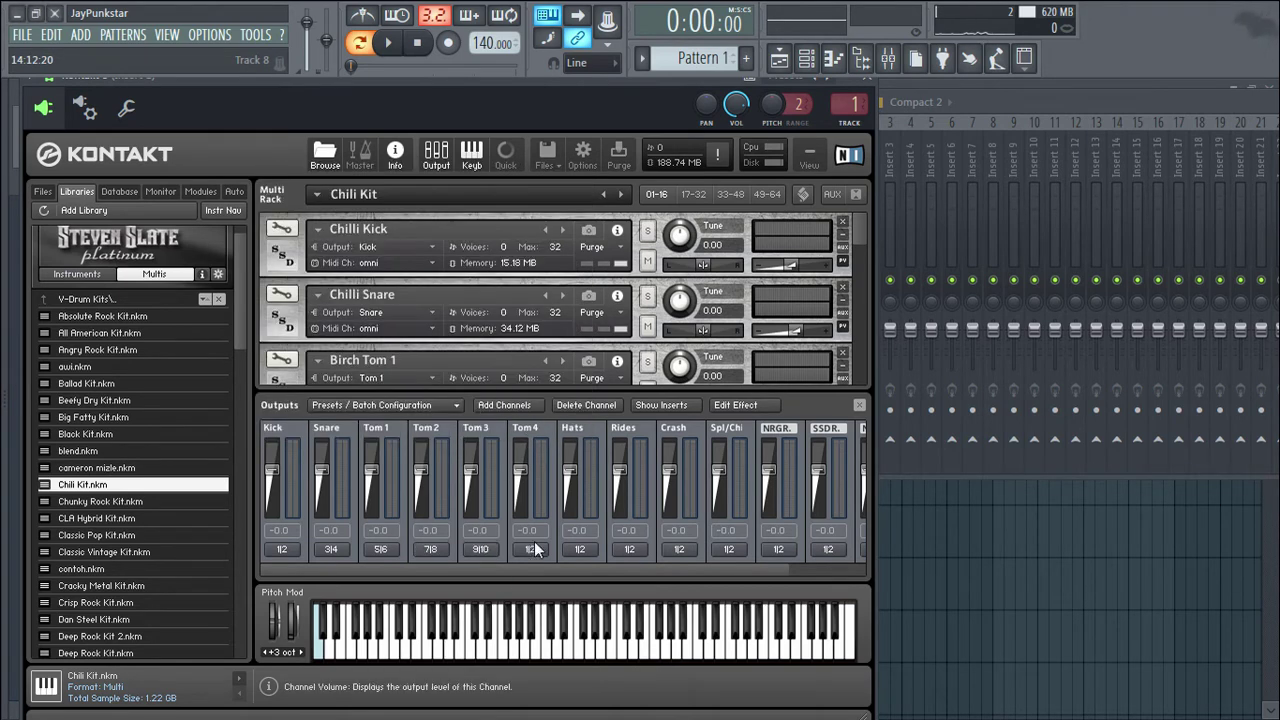
- Route the Tom 4 output channel to the physical outputs Kt. Tom 4 [1] and Kt. Tom 4 [2]
click(531, 549)
click(426, 254)
click(457, 350)
click(428, 272)
click(457, 365)
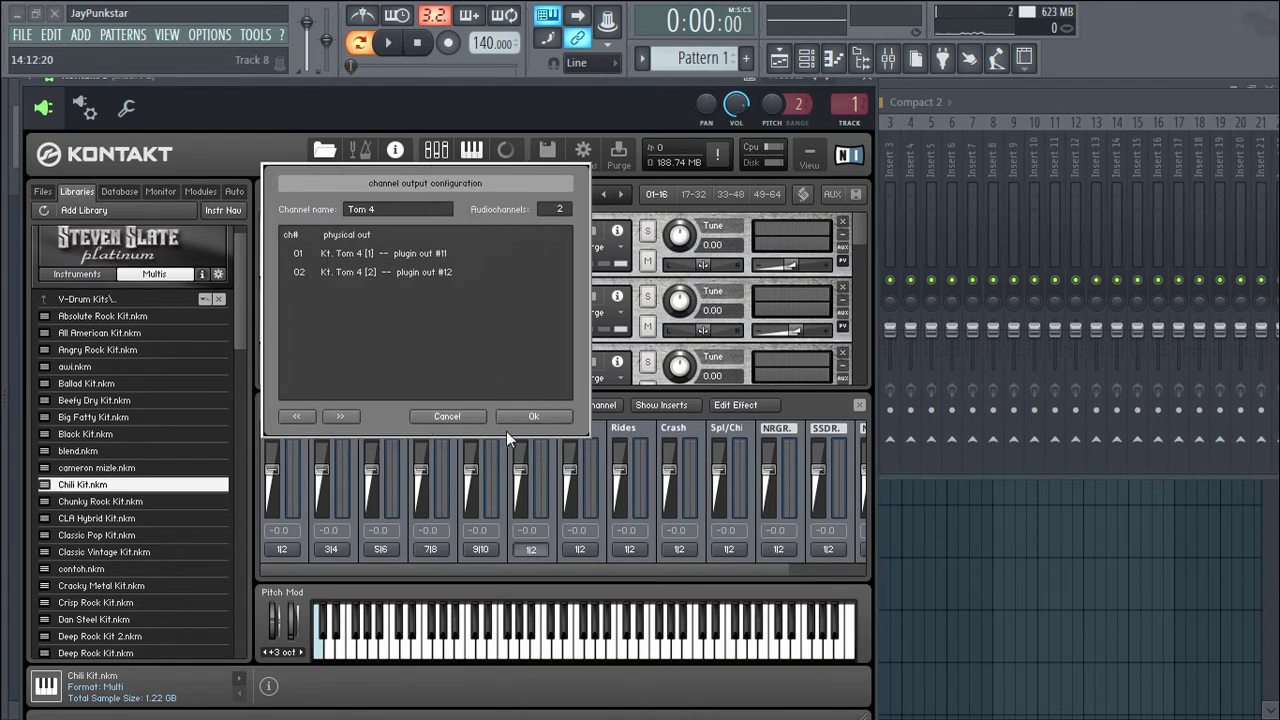
click(533, 416)
- Route the Hats output channel to the physical outputs Kt. Hats [1] and Kt. Hats [2]
click(580, 549)
click(426, 254)
click(455, 384)
click(428, 272)
click(455, 401)
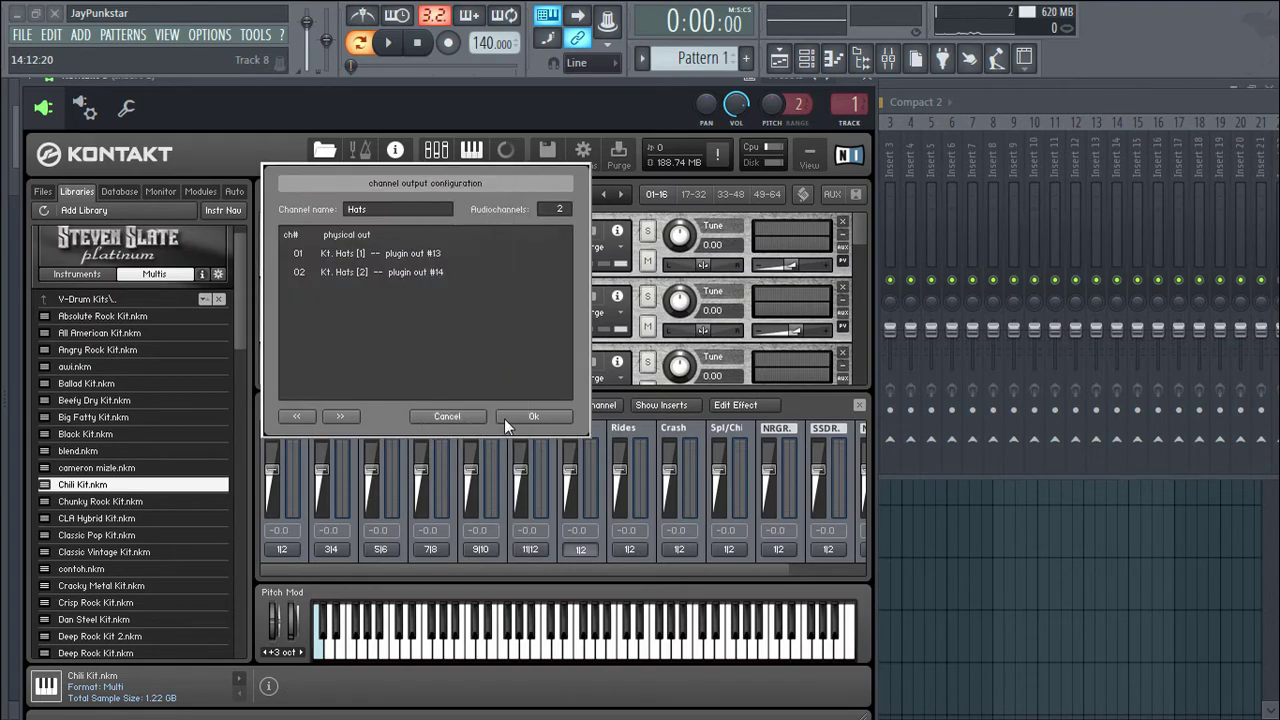
click(533, 416)
- Route the Rides output channel to the physical outputs Kt. Rides [1] and Kt. Rides [2]
click(630, 549)
click(426, 254)
click(455, 418)
click(428, 272)
click(455, 435)
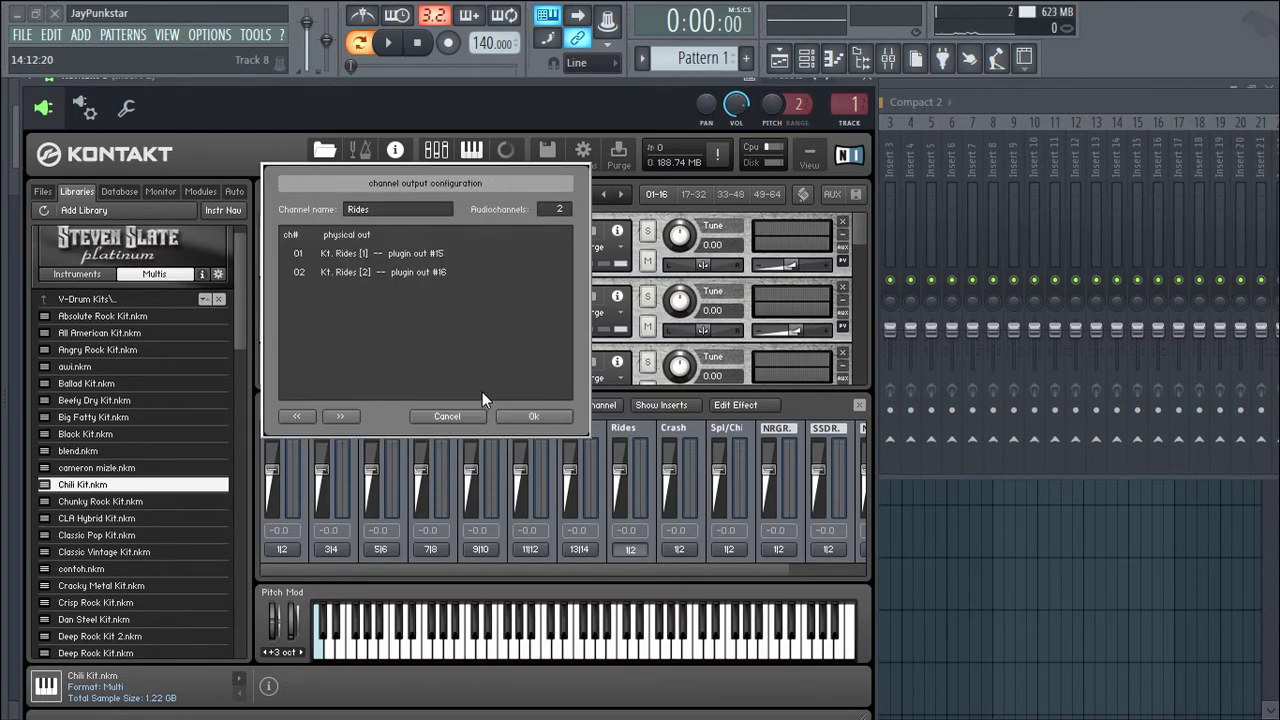
click(533, 416)
- Route the Crash output channel to the physical outputs Kt. Crash [1] and Kt. Crash [2]
click(680, 549)
click(426, 254)
click(449, 297)
click(428, 272)
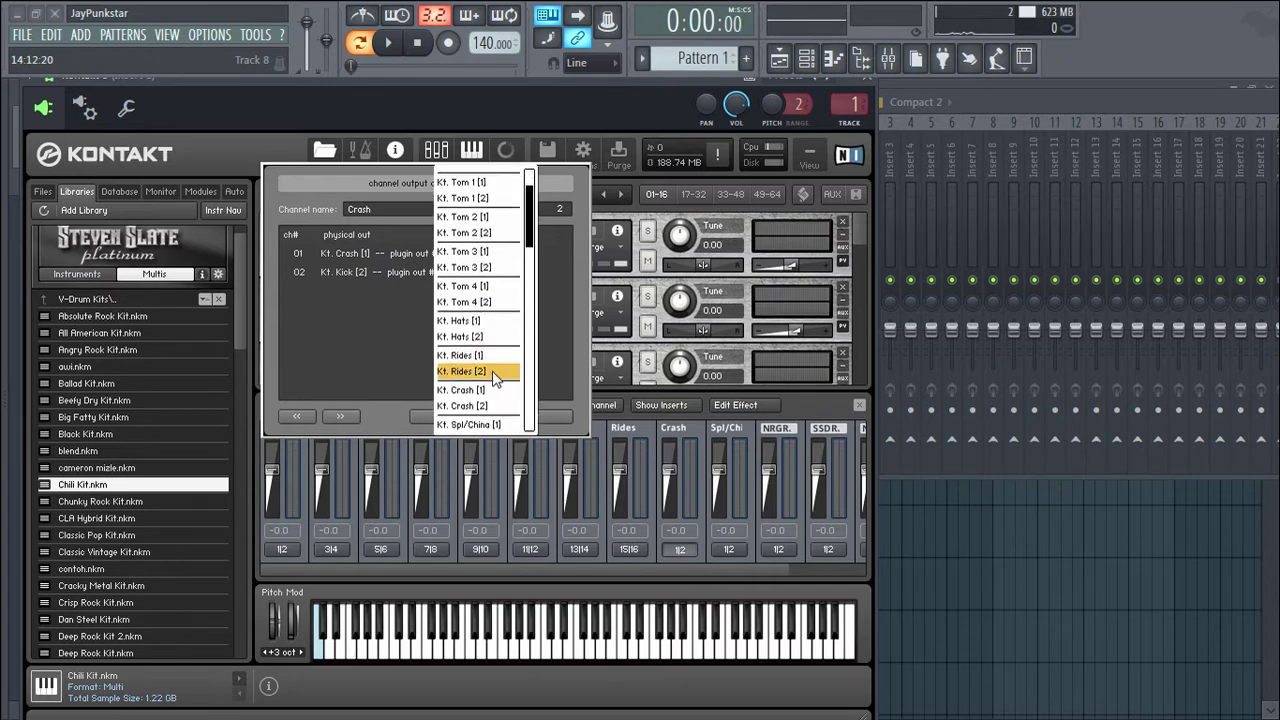
click(455, 314)
click(533, 416)
- Route the Spl/China output channel to the physical outputs Kt. Spl/China [1] and Kt. Spl/China [2]
click(729, 549)
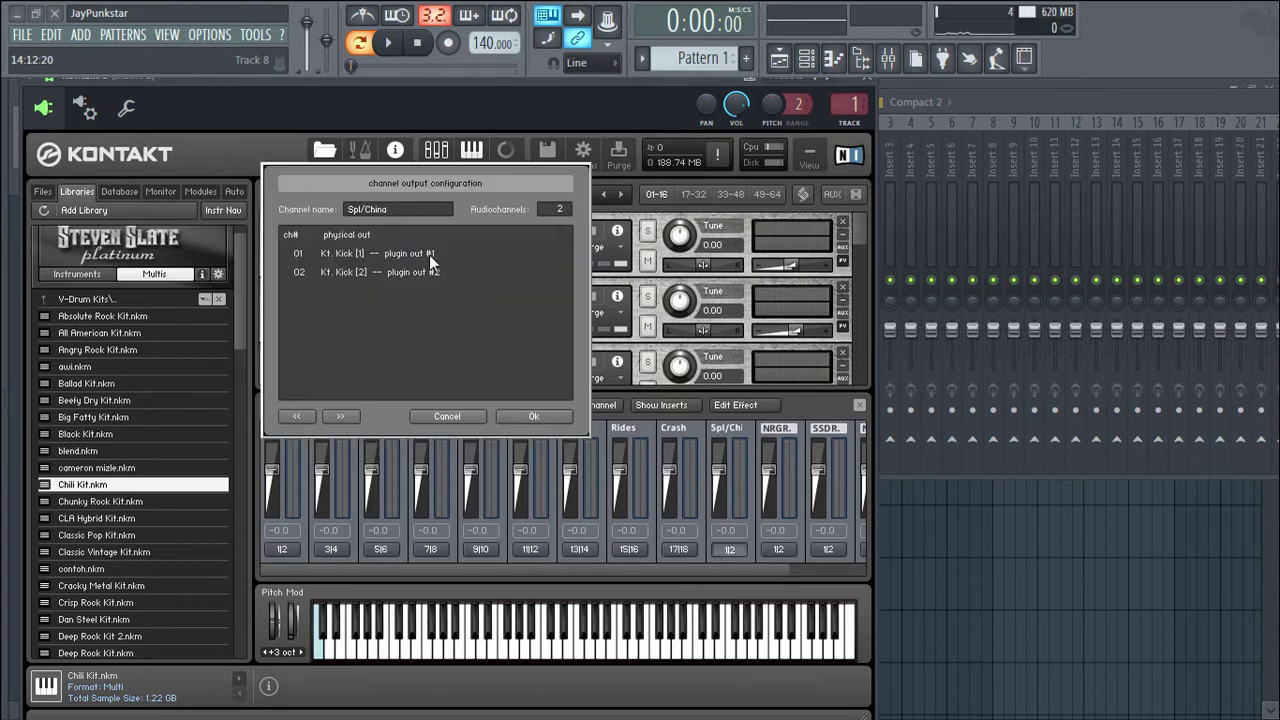
click(426, 254)
click(485, 371)
click(428, 272)
click(455, 397)
click(533, 416)
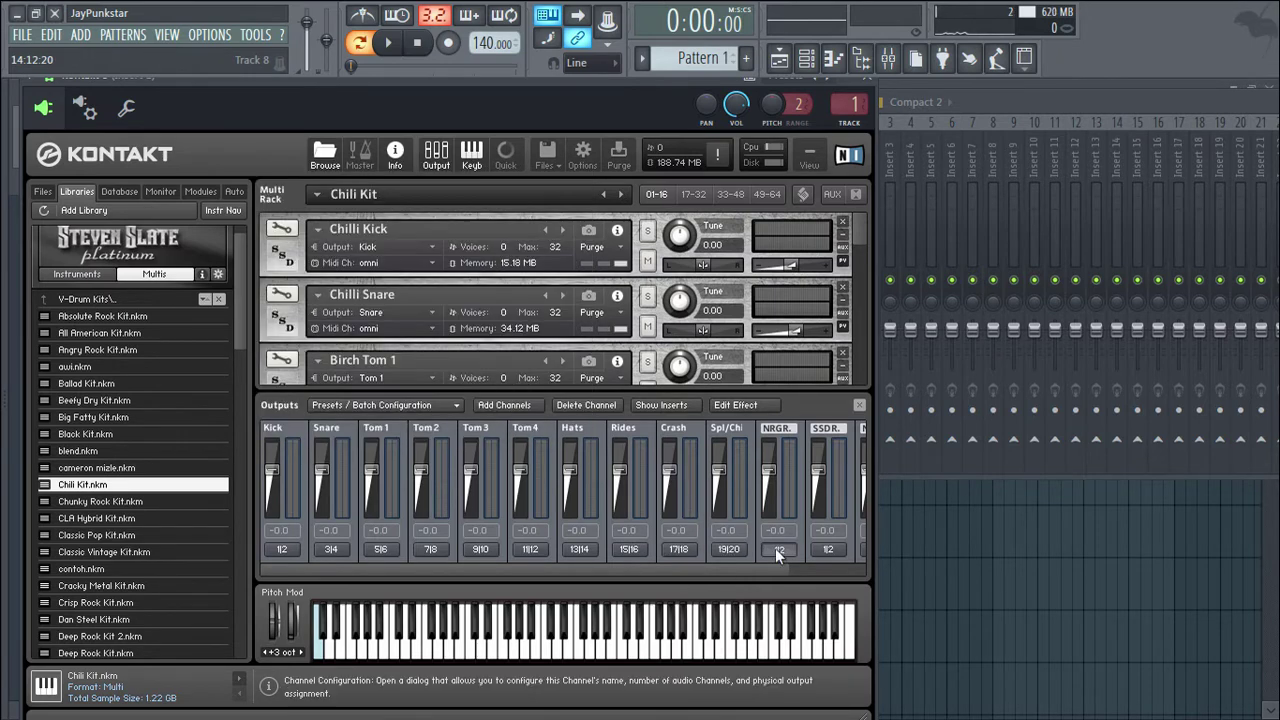
- Route the NRG R. output channel to the physical outputs Kt. NRG R. [1] and Kt. NRG R. [2]
click(779, 549)
click(426, 254)
click(462, 371)
click(428, 272)
scroll(460, 350, down, 5)
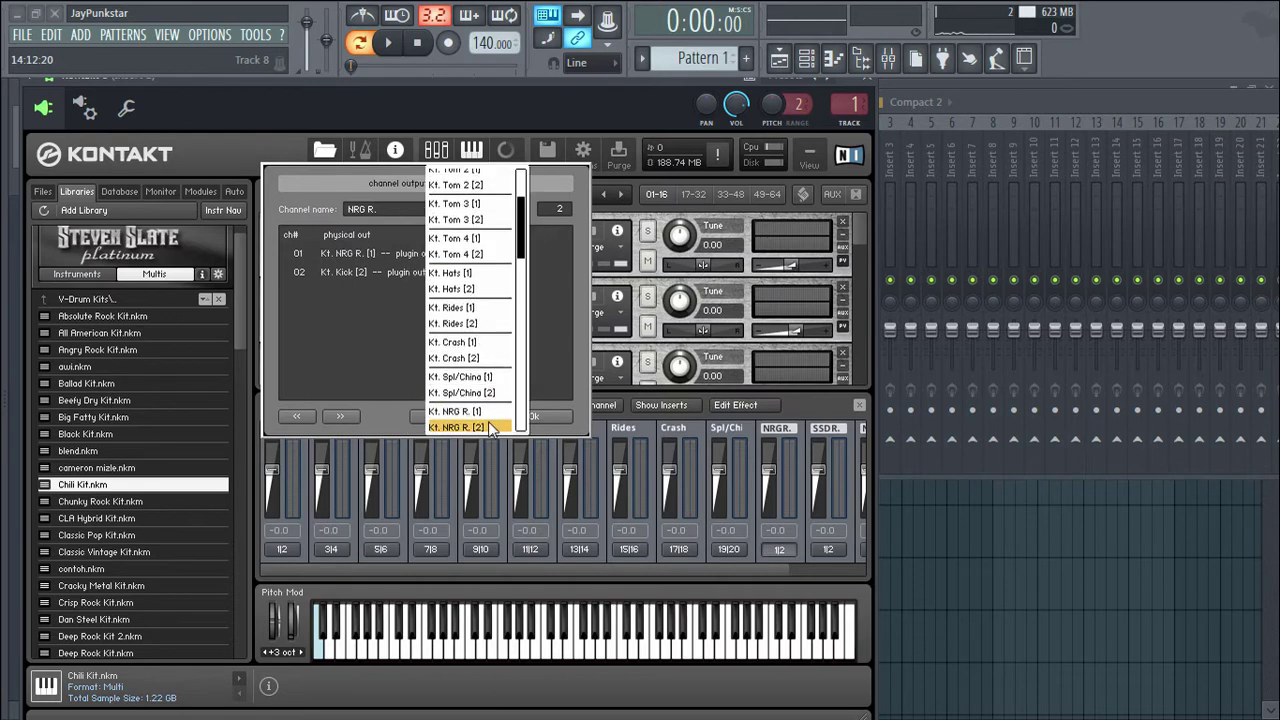
click(440, 395)
click(533, 416)
- Route the SSD R. output channel to the physical outputs Kt. SSD R. [1] and Kt. SSD R. [2]
click(828, 549)
click(426, 254)
scroll(473, 414, down, 5)
click(473, 414)
click(428, 272)
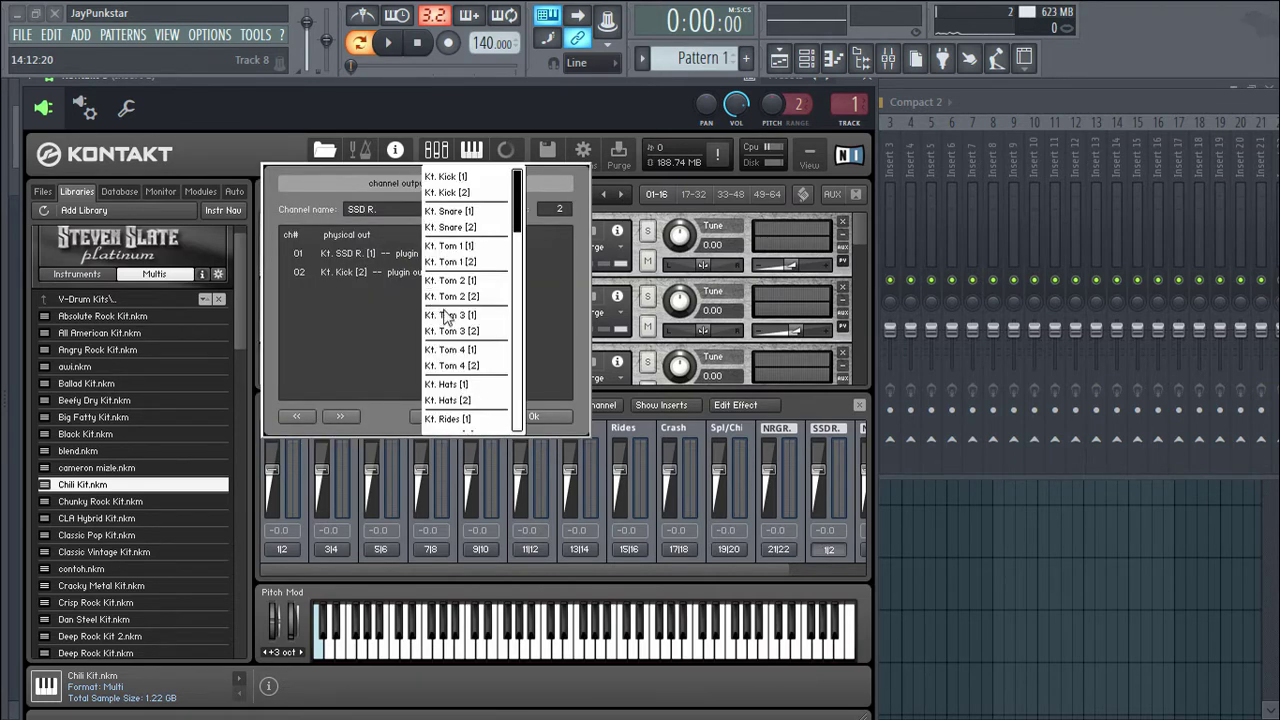
scroll(460, 350, down, 5)
click(470, 366)
click(540, 416)
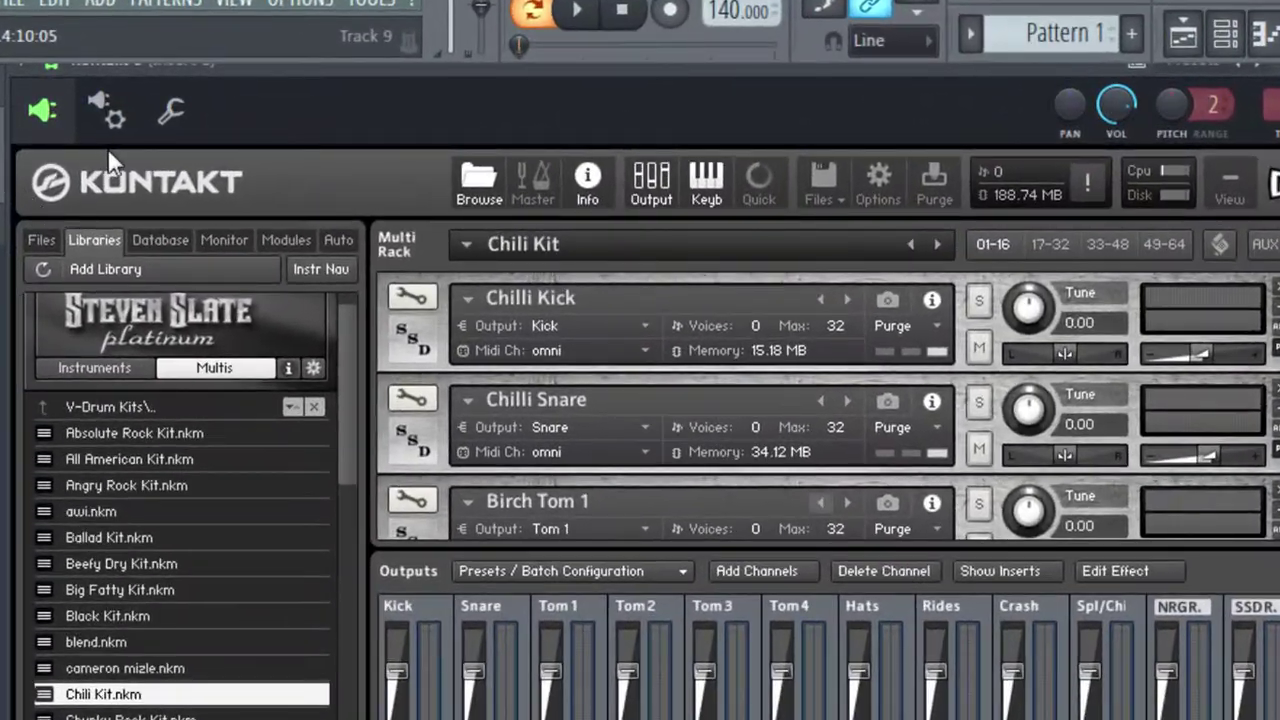
- Auto map Kontakt's outputs to mixer tracks in the plugin wrapper's processing settings and return to the Kontakt interface
click(107, 115)
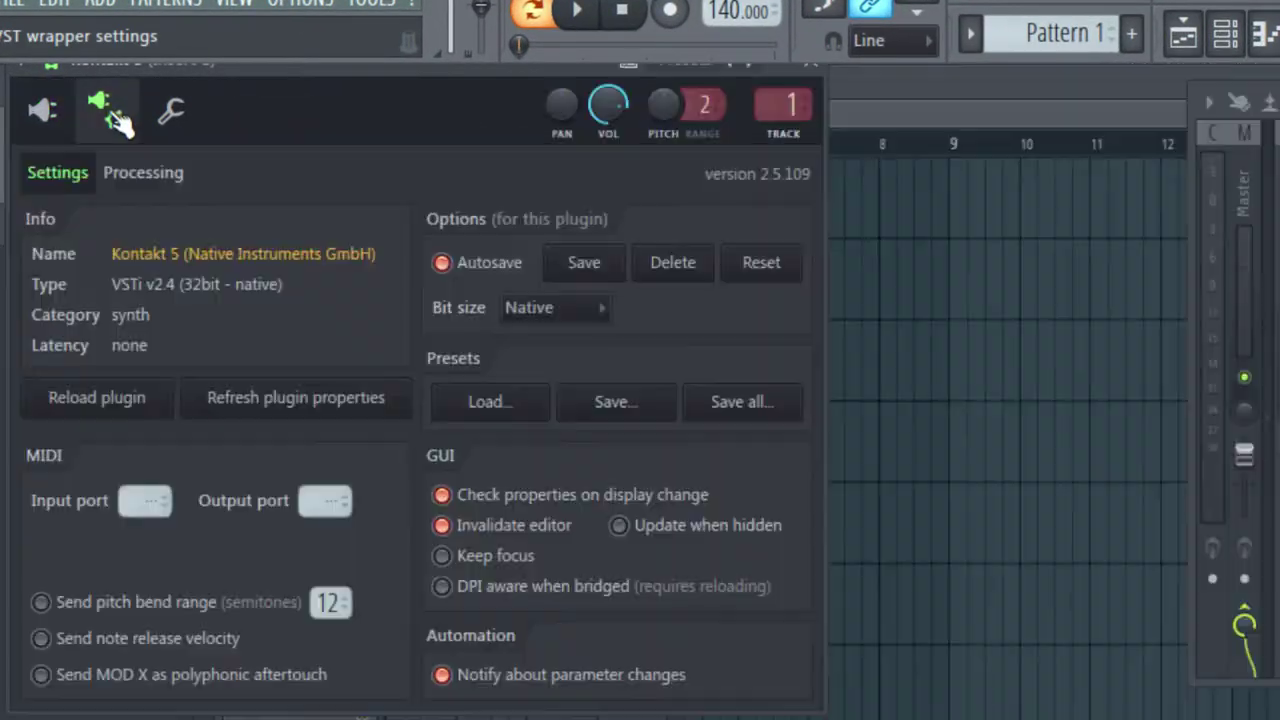
click(143, 174)
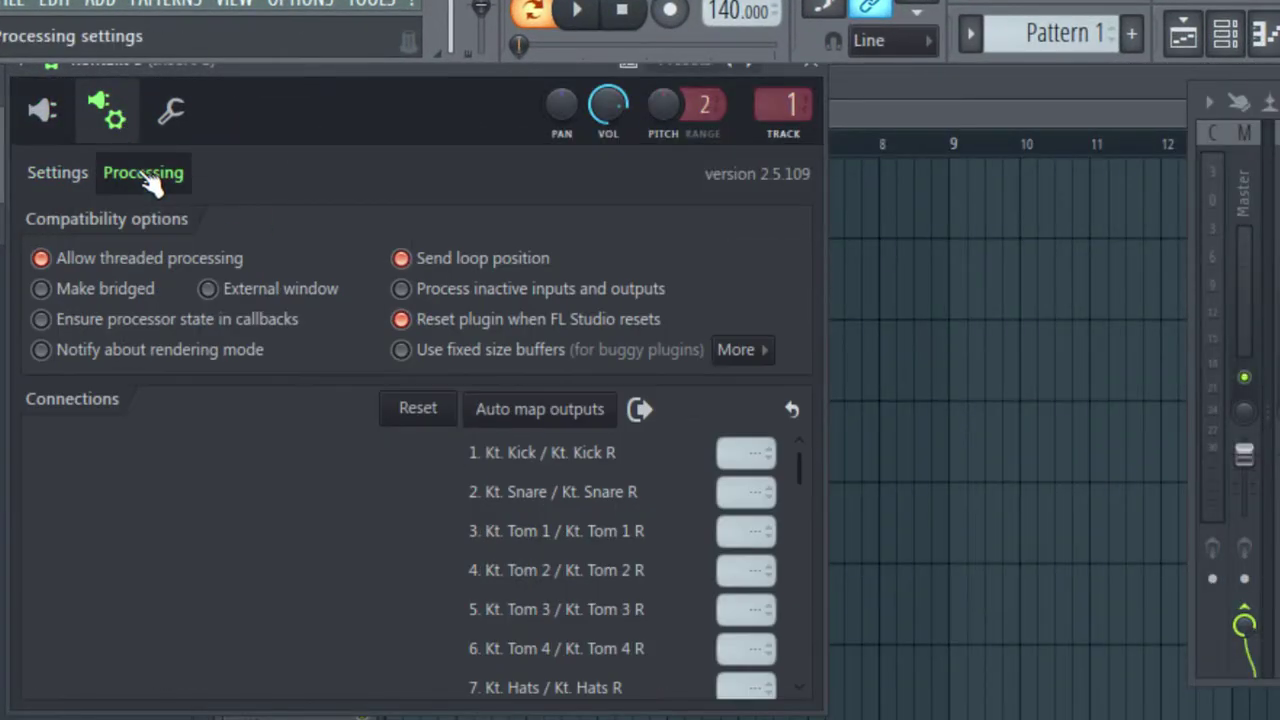
click(570, 418)
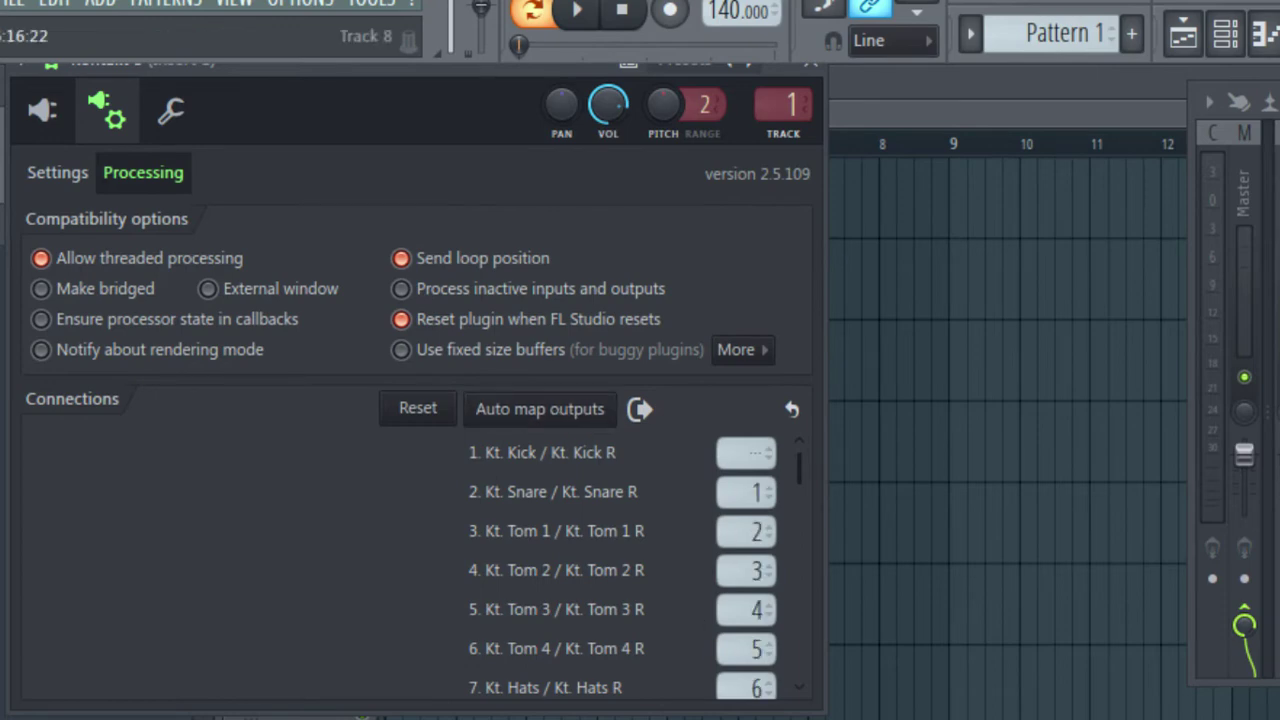
click(72, 118)
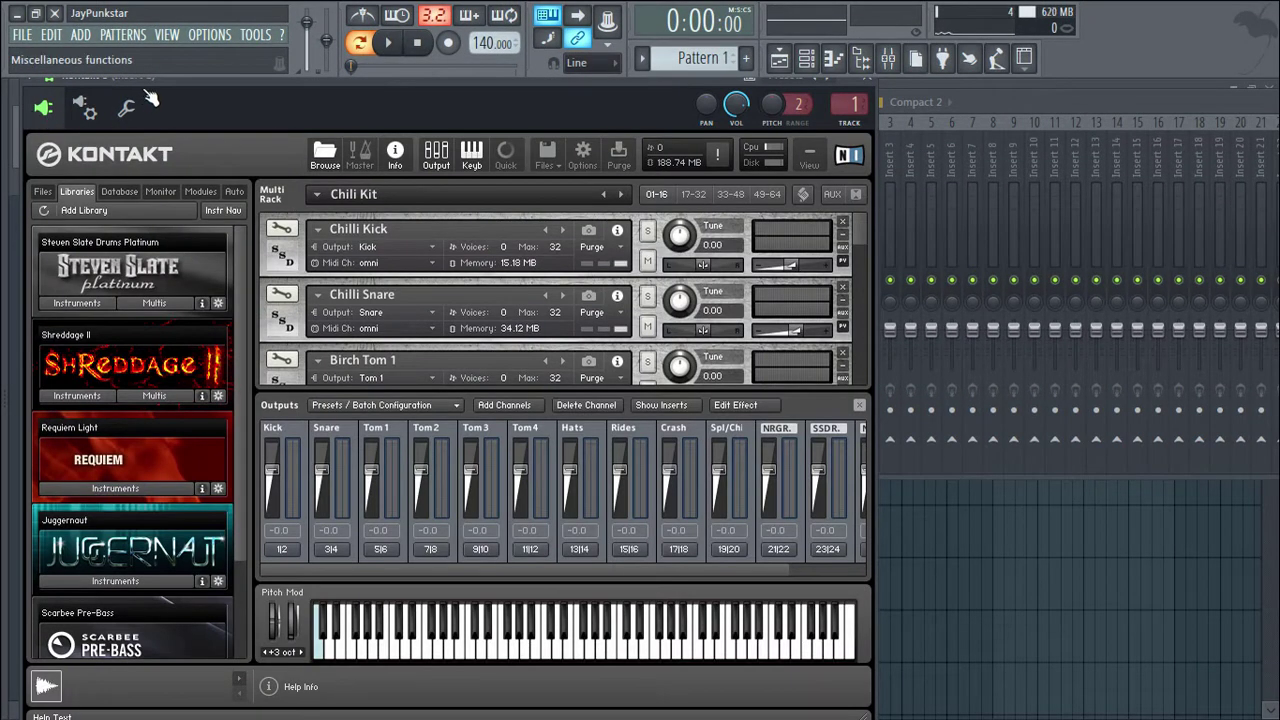
- Move the Kontakt window clear of the mixer and channel rack and play the pattern to check the signal on each mixer track
drag(167, 84, 15, 199)
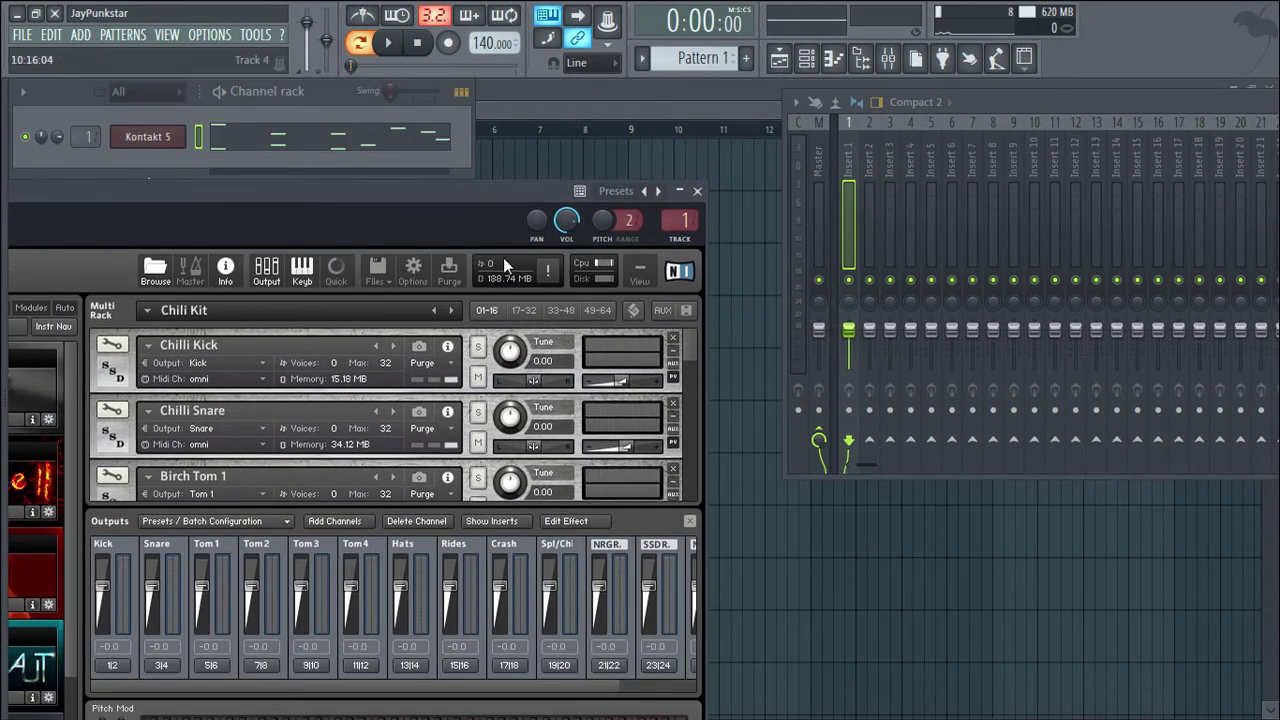
drag(483, 195, 391, 212)
click(390, 55)
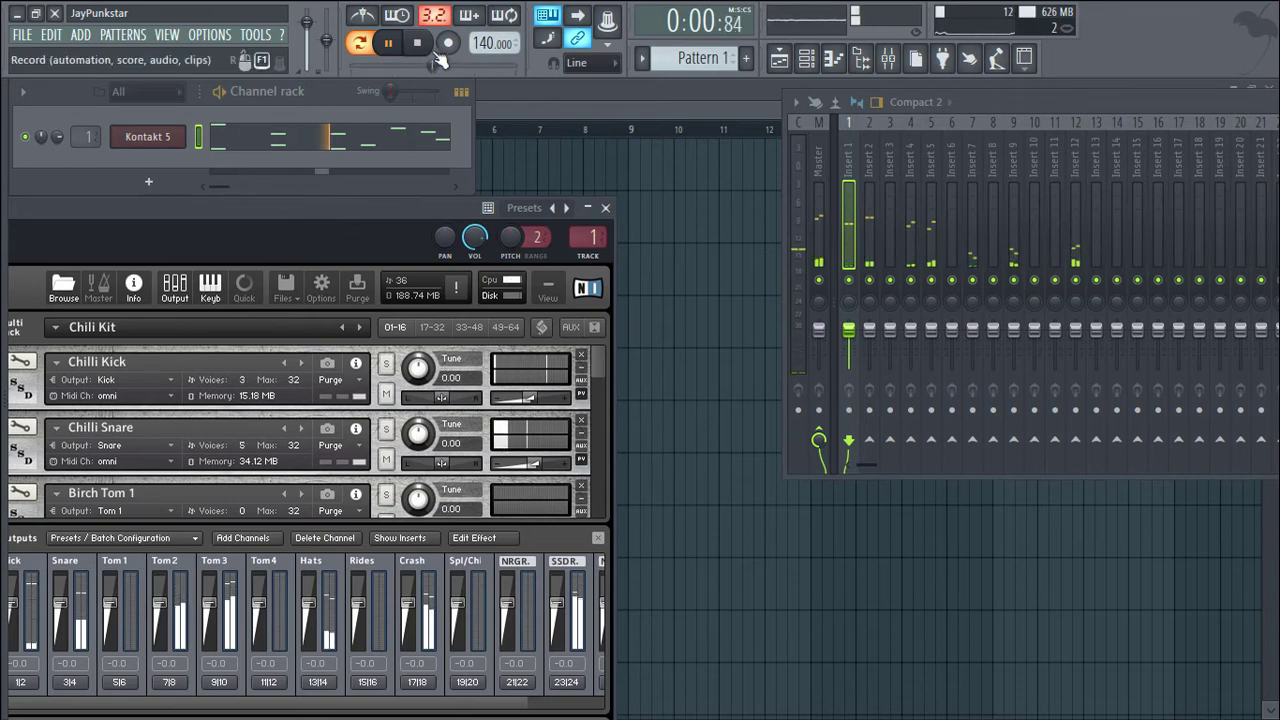
key(space)
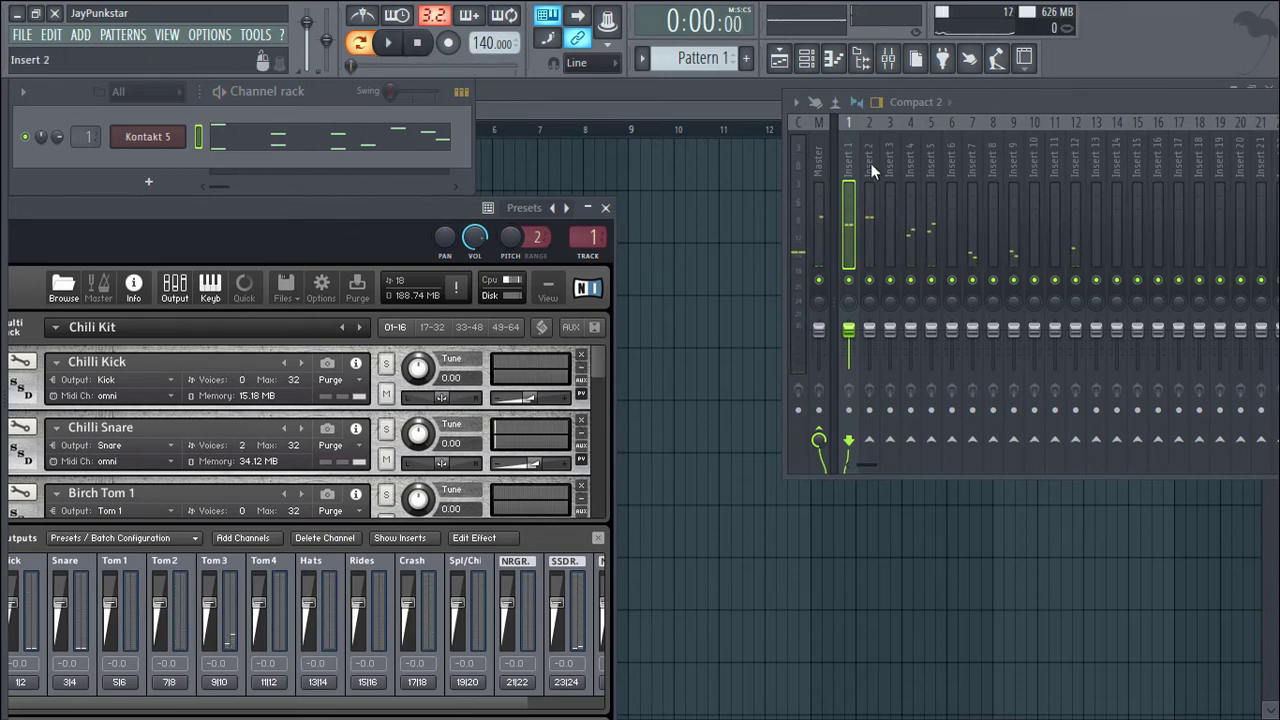
- Place the full Kontakt window beside the mixer and select Insert 2 and Insert 3 to compare them with Kontakt's output channels
drag(444, 211, 458, 92)
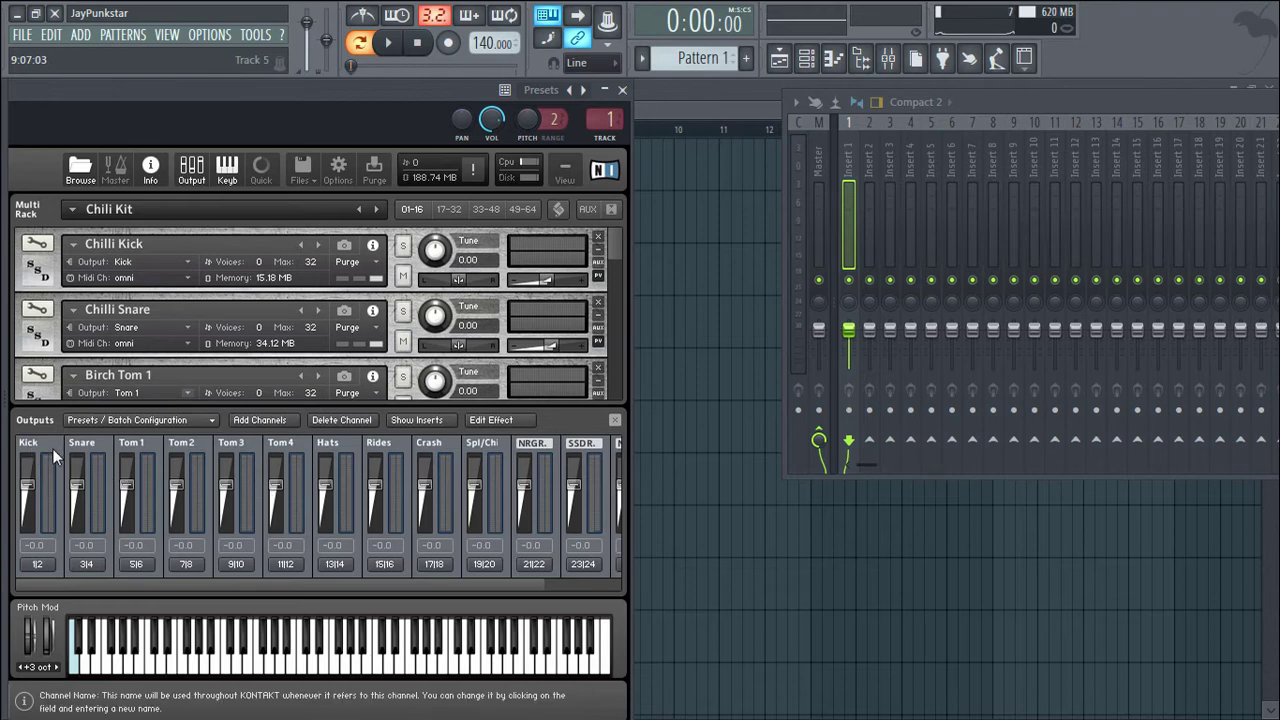
click(877, 184)
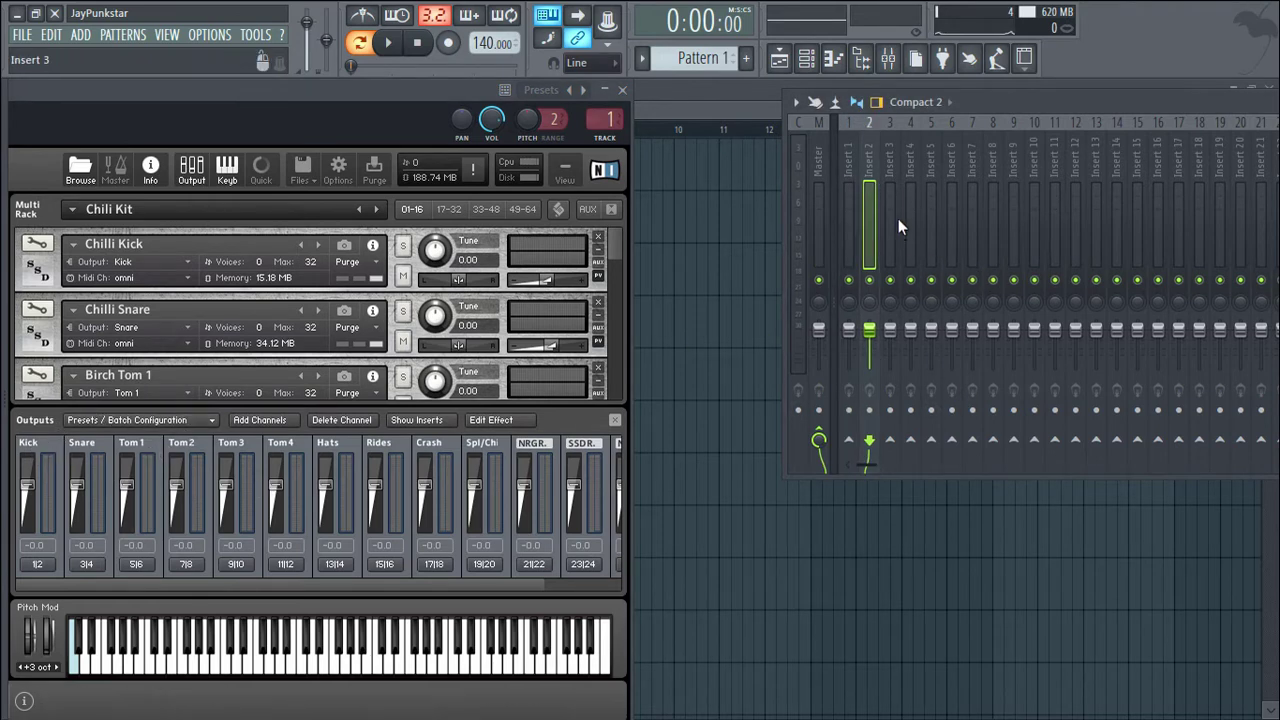
click(897, 224)
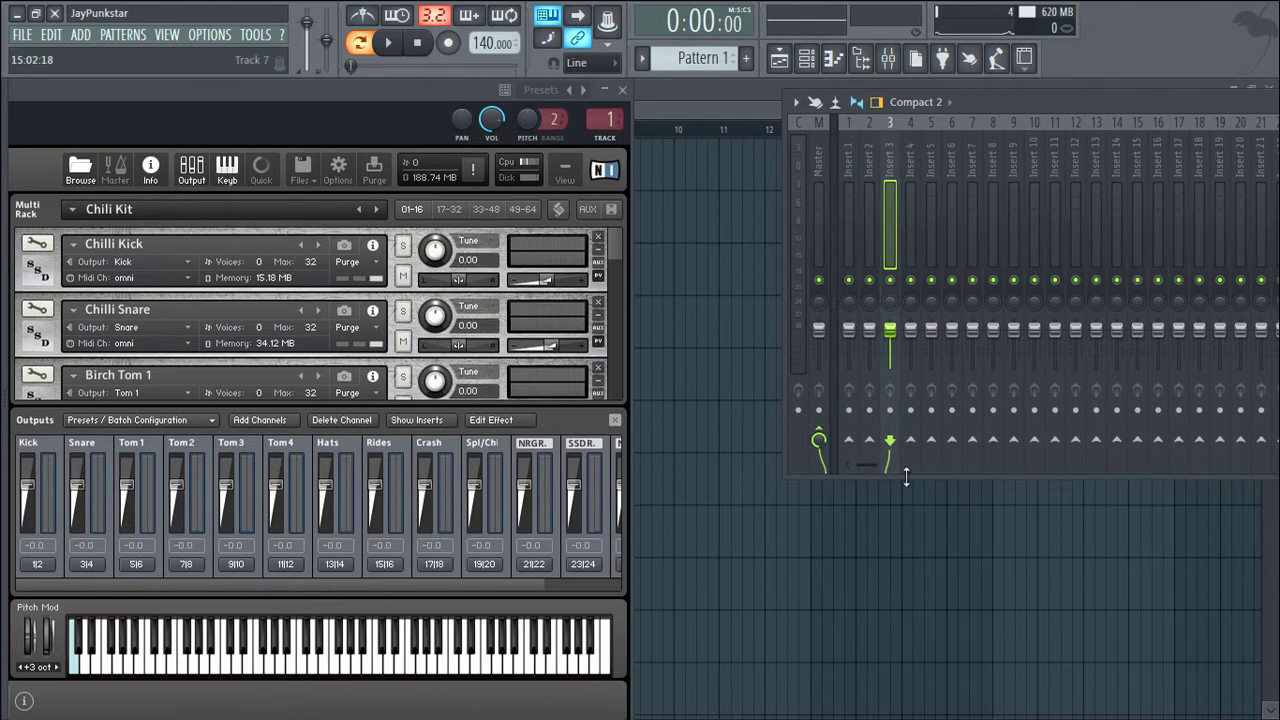
- Create a separate master output channel for the Chilli Snare instrument and name it snare
click(329, 87)
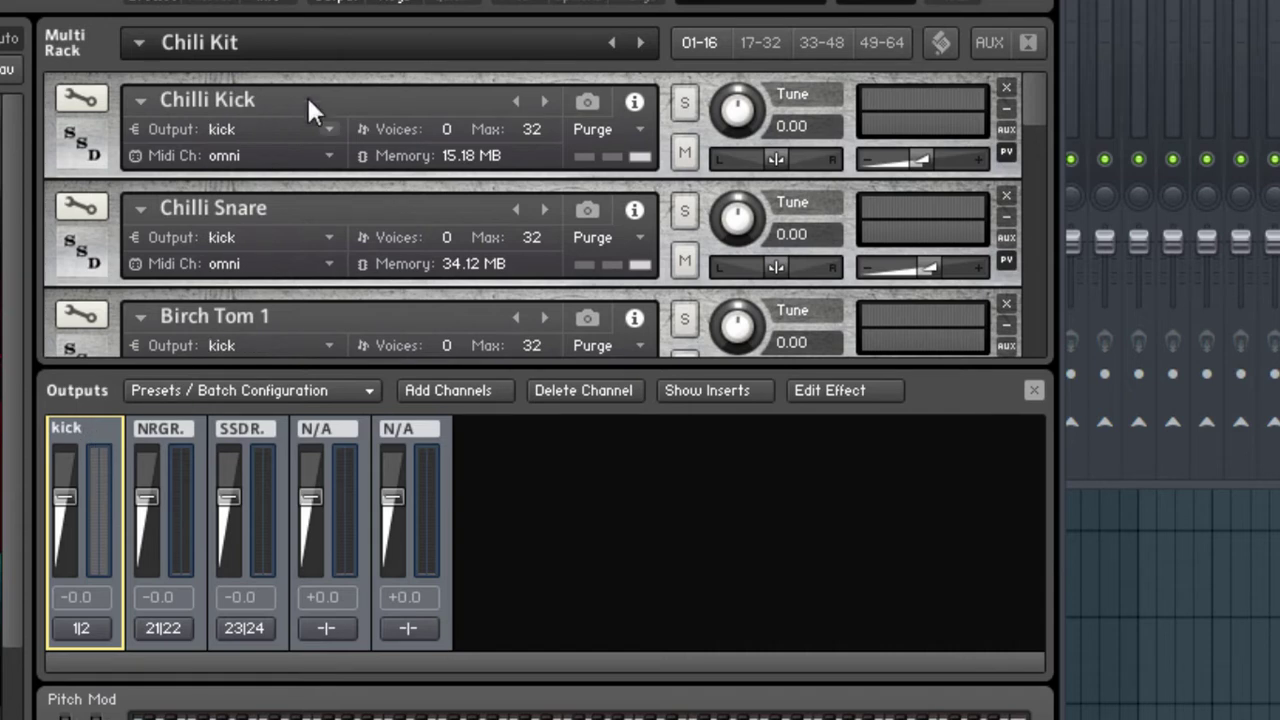
click(325, 239)
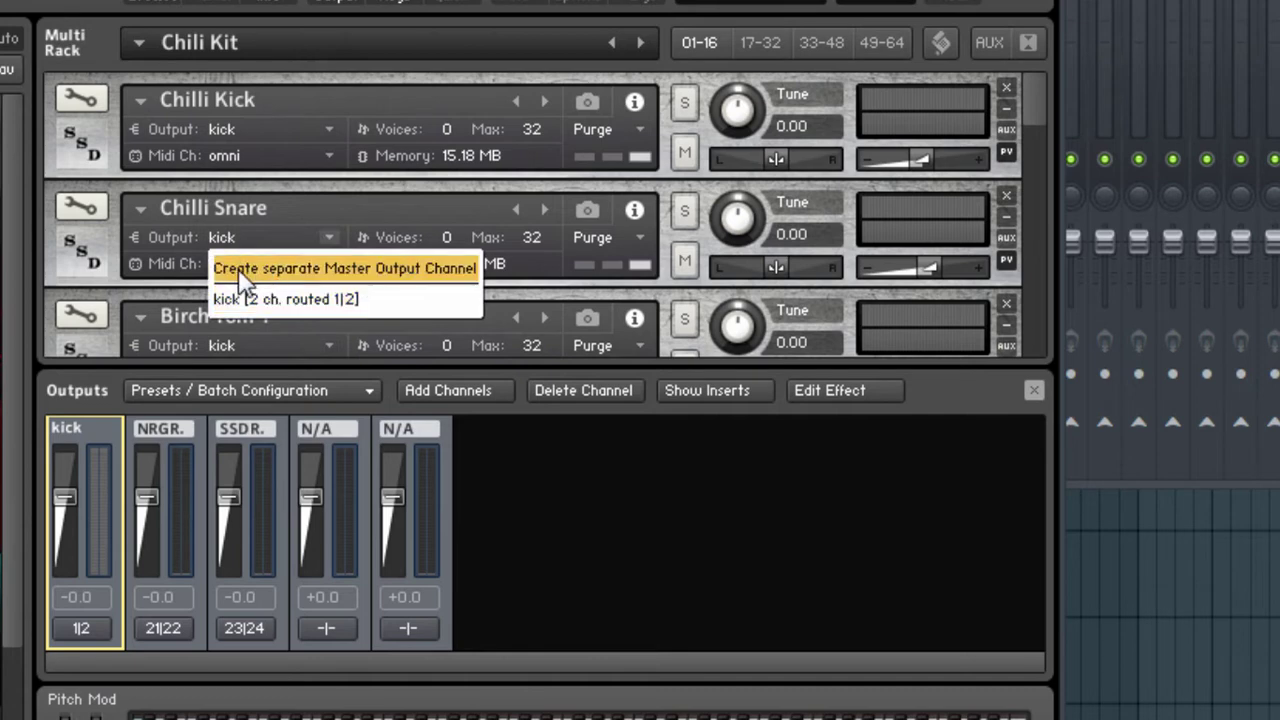
click(268, 270)
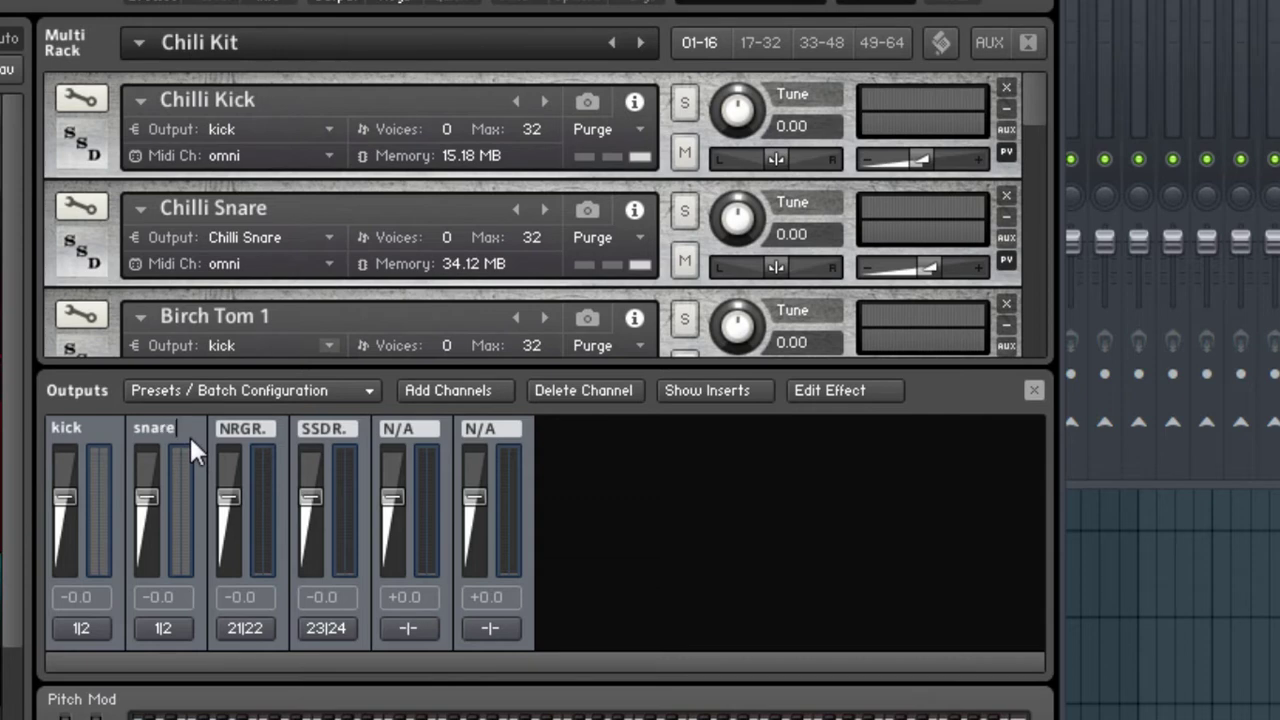
click(203, 442)
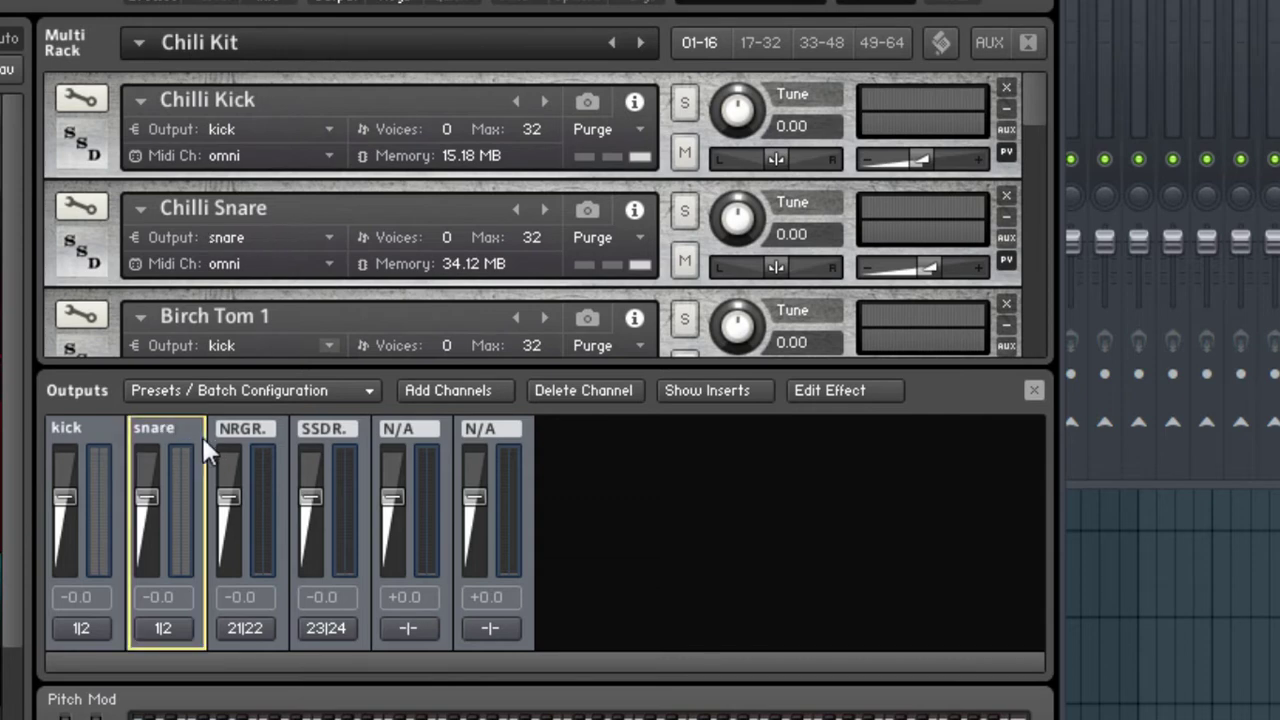
- Route the new snare output channel to the physical outputs Kt. Snare [1] and Kt. Snare [2]
click(148, 627)
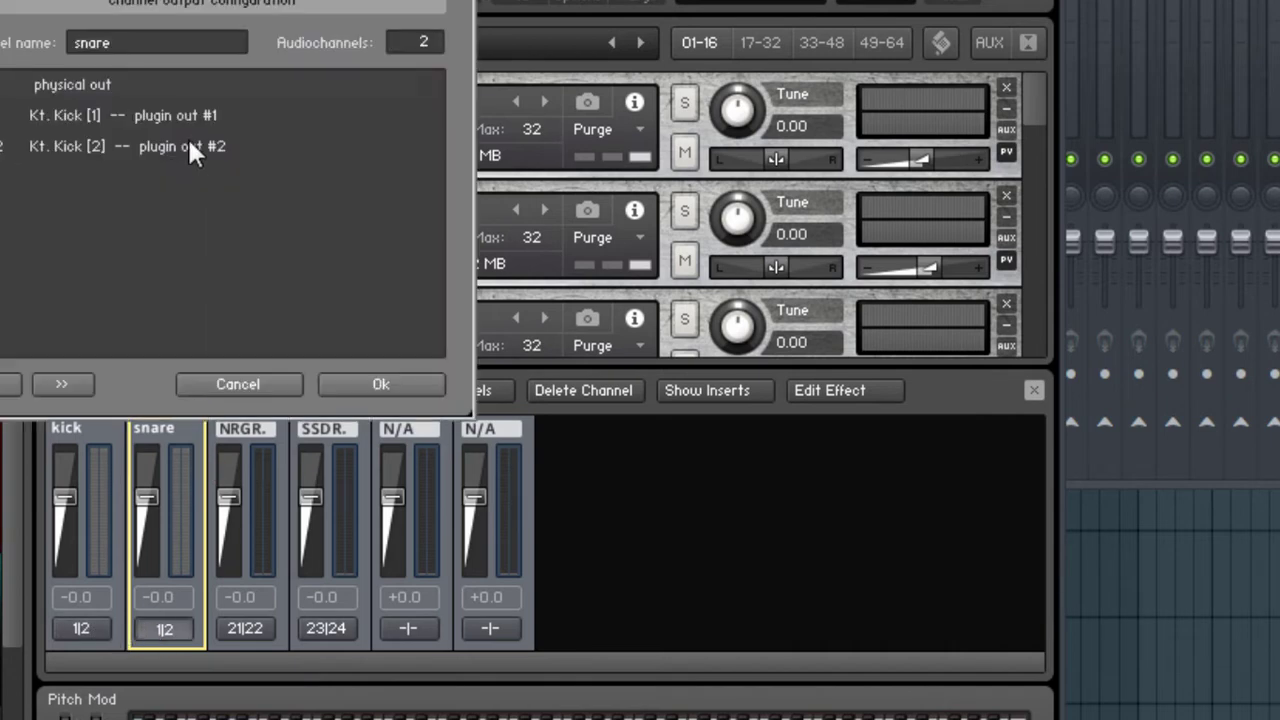
click(193, 112)
click(243, 46)
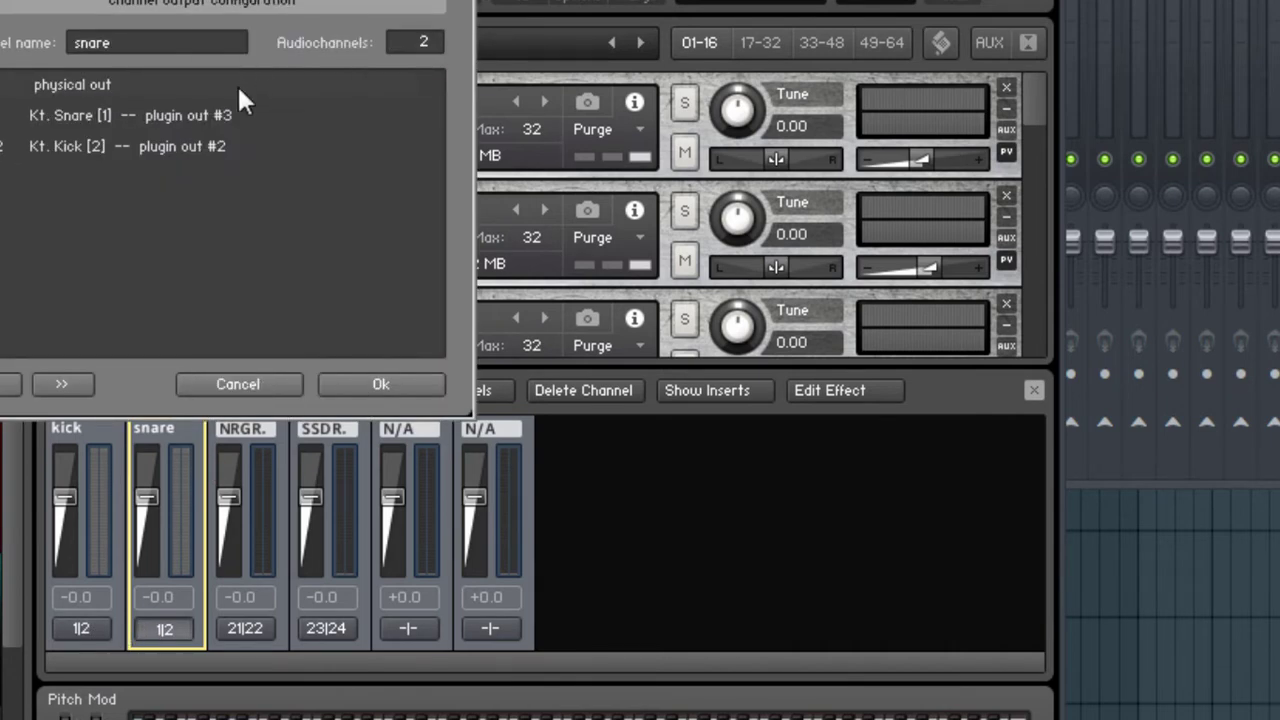
click(218, 115)
click(268, 78)
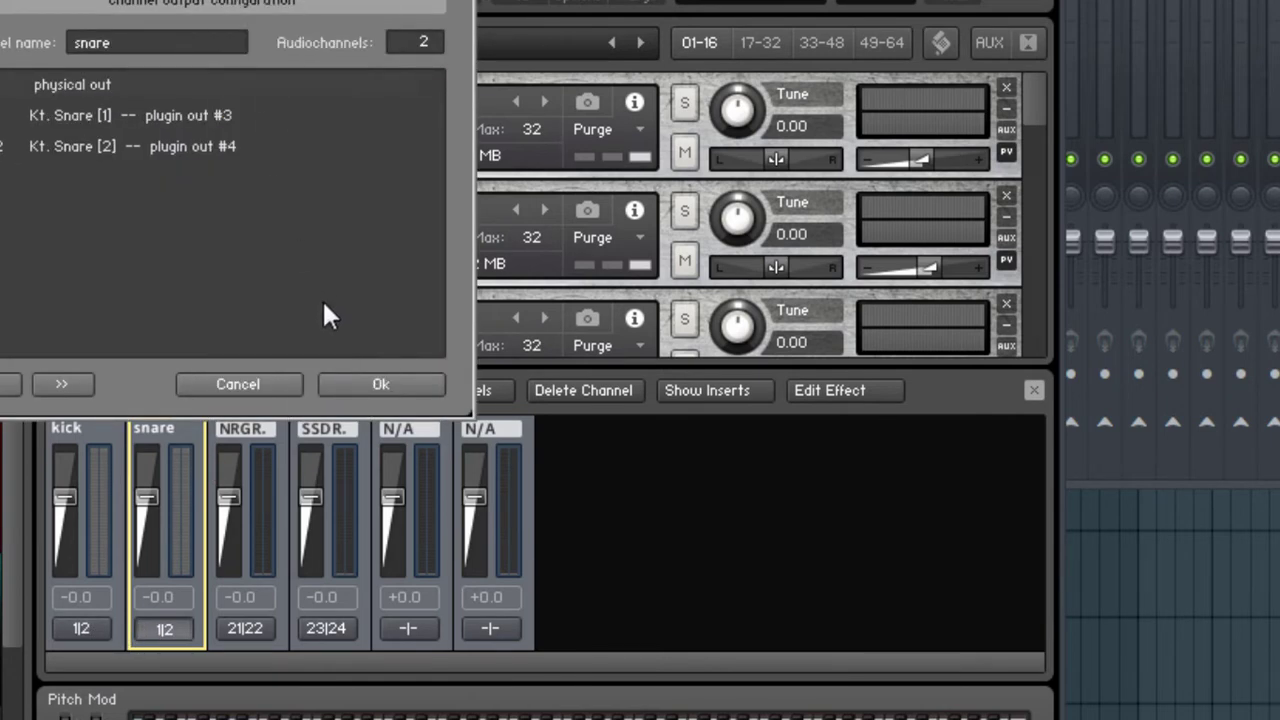
click(360, 380)
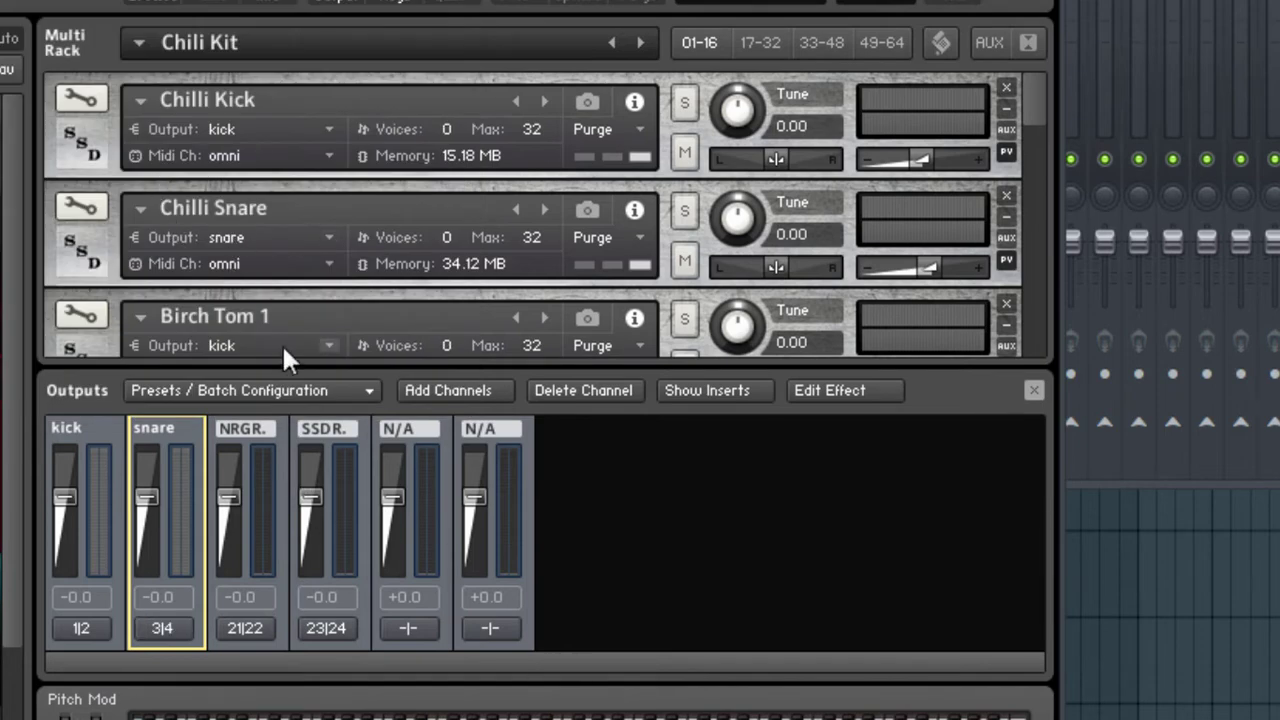
- Create a separate master output channel for the Birch Tom 1 instrument and name it tom
scroll(337, 328, down, 2)
click(329, 253)
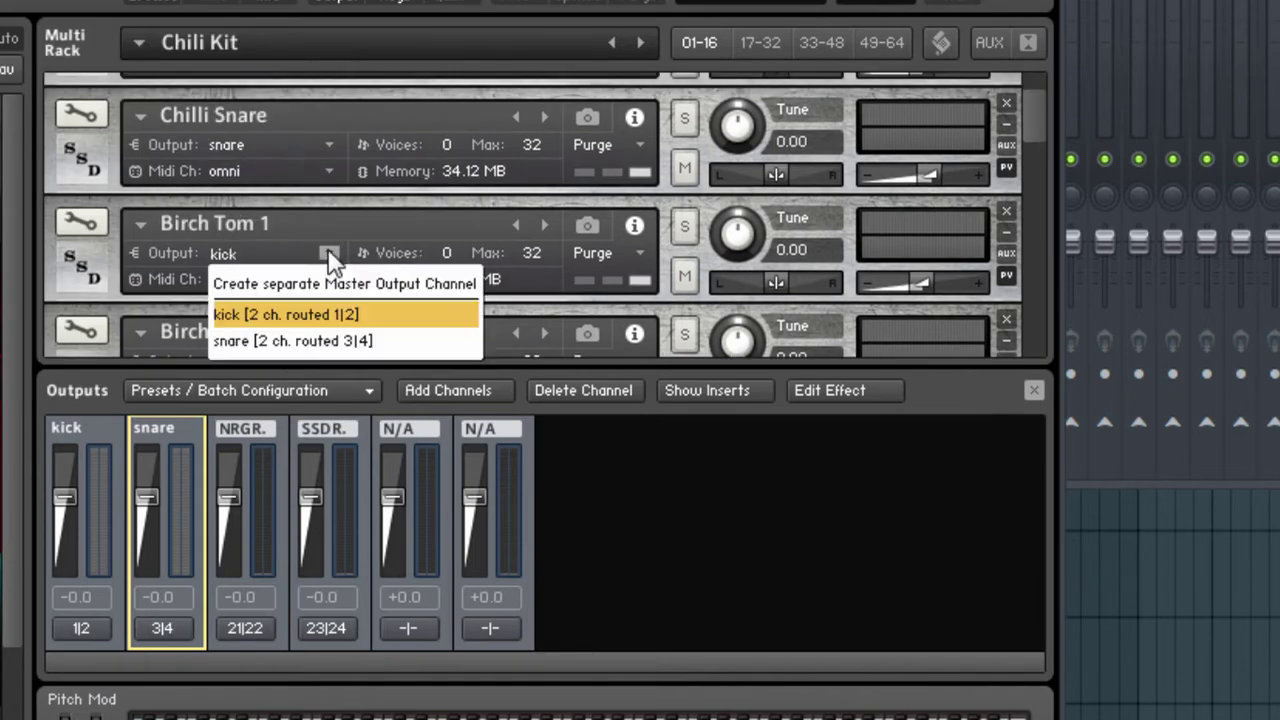
click(324, 285)
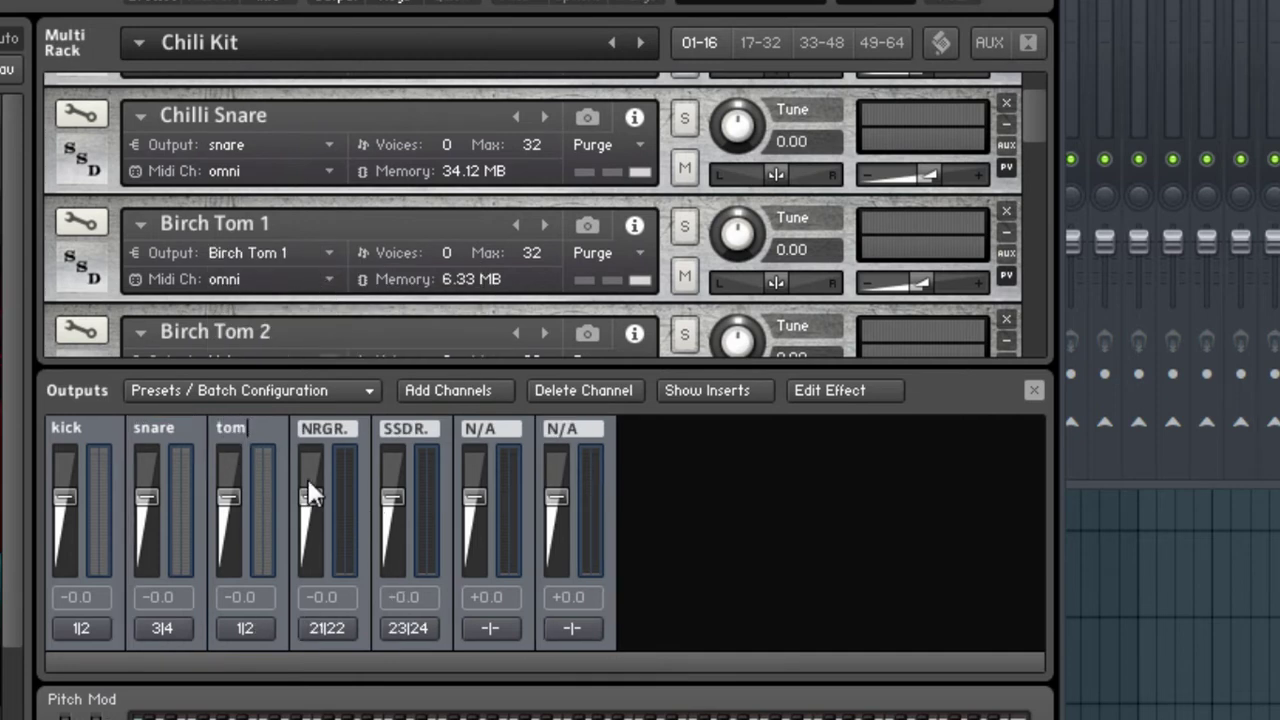
click(286, 437)
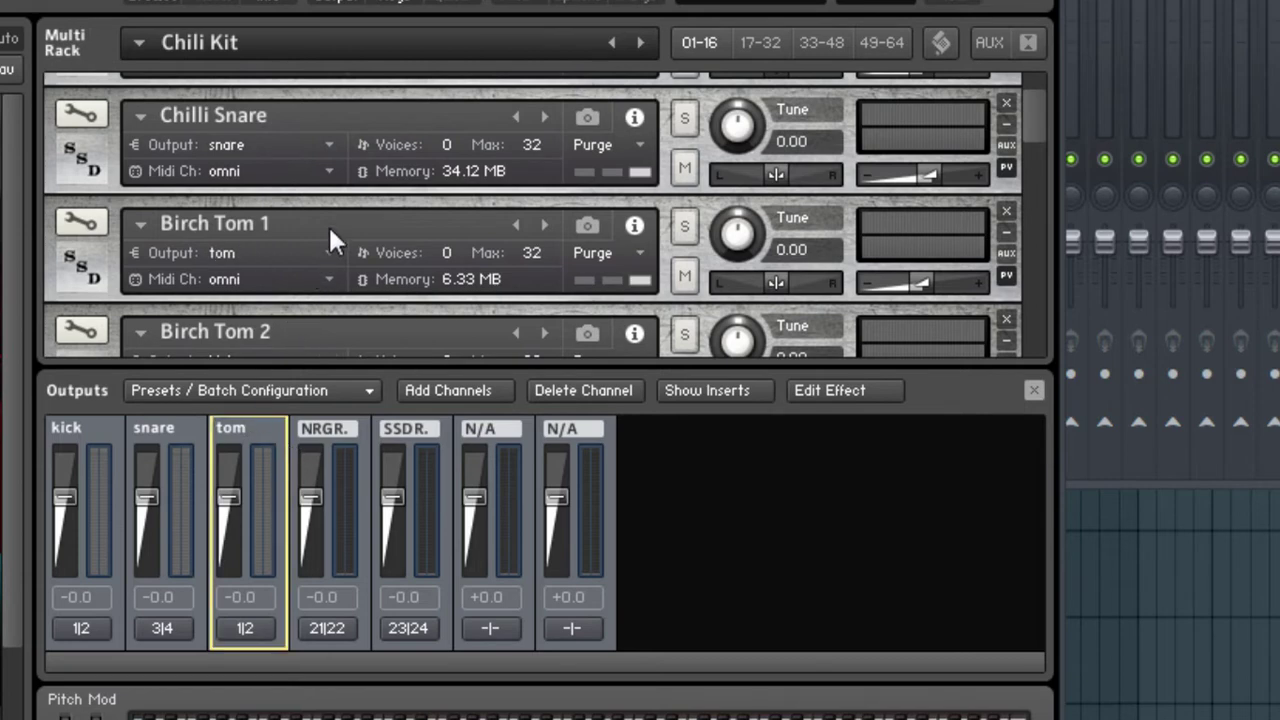
- Assign the Birch Tom 2 and Birch Tom 3 instruments to the existing tom output channel
scroll(333, 240, down, 4)
click(255, 230)
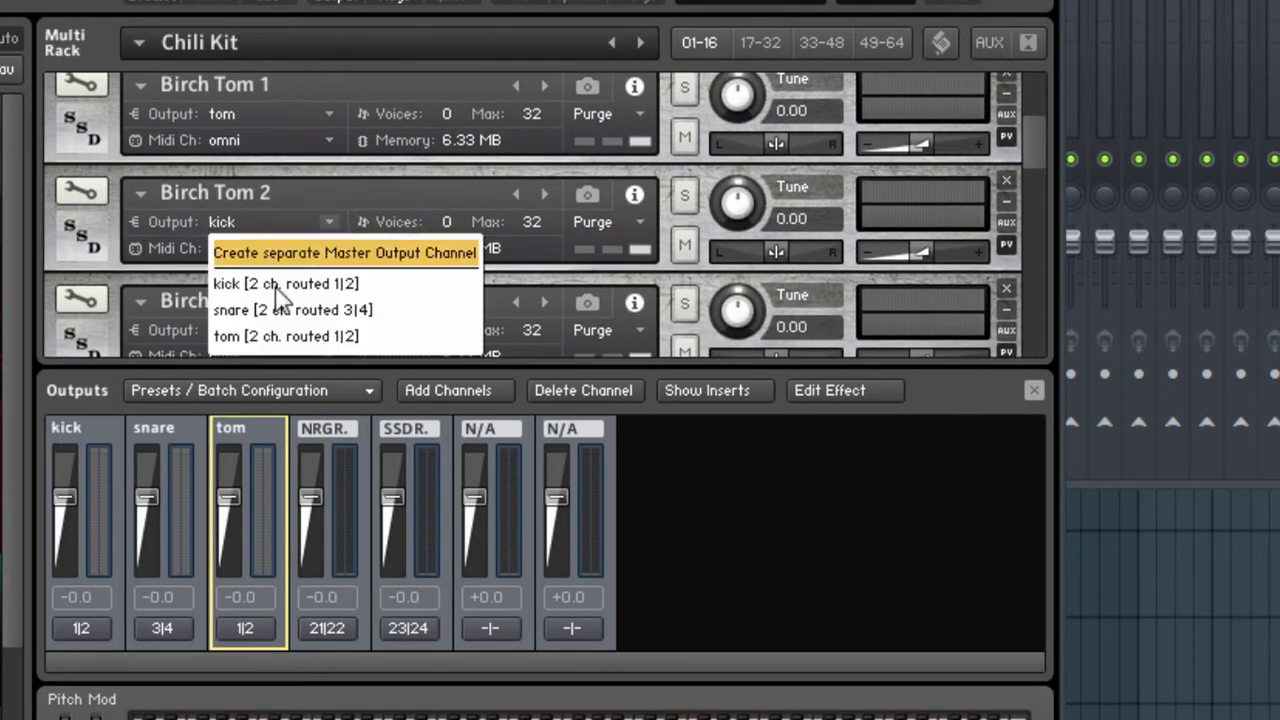
click(283, 340)
scroll(400, 229, down, 1)
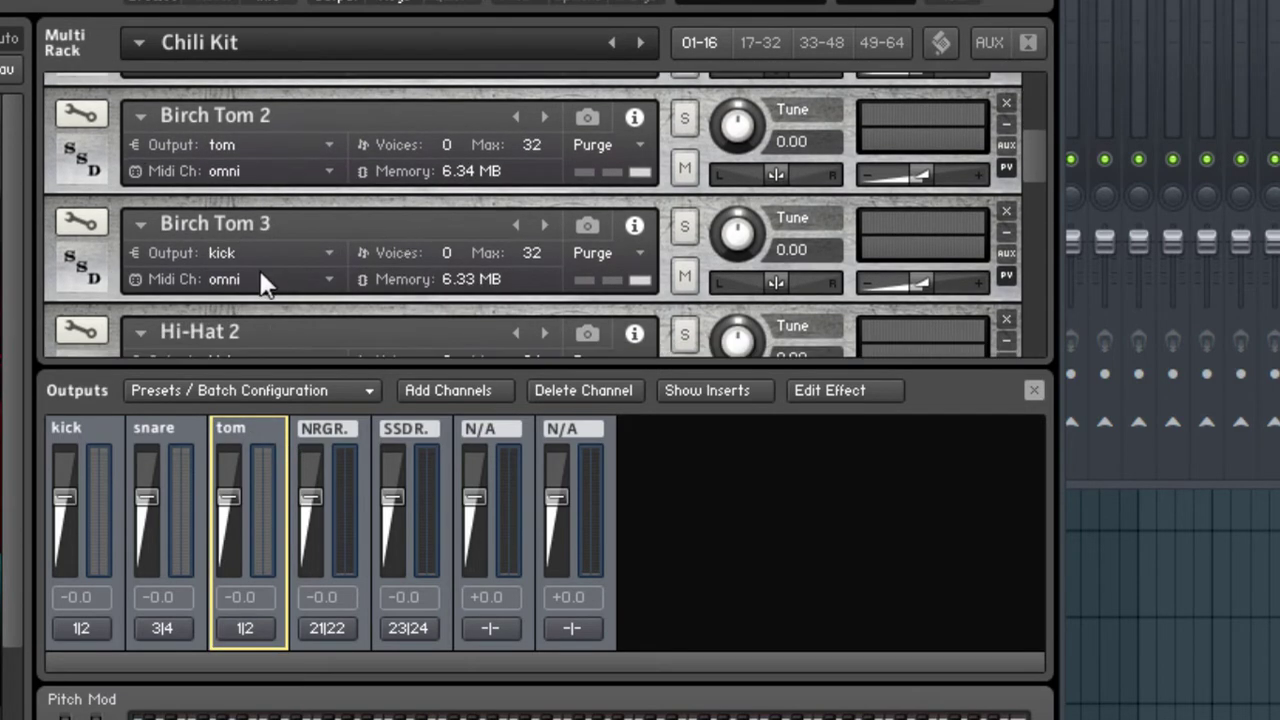
click(288, 258)
click(285, 366)
- Create a separate master output channel for the Hi-Hat 2 instrument
scroll(289, 230, down, 2)
click(255, 210)
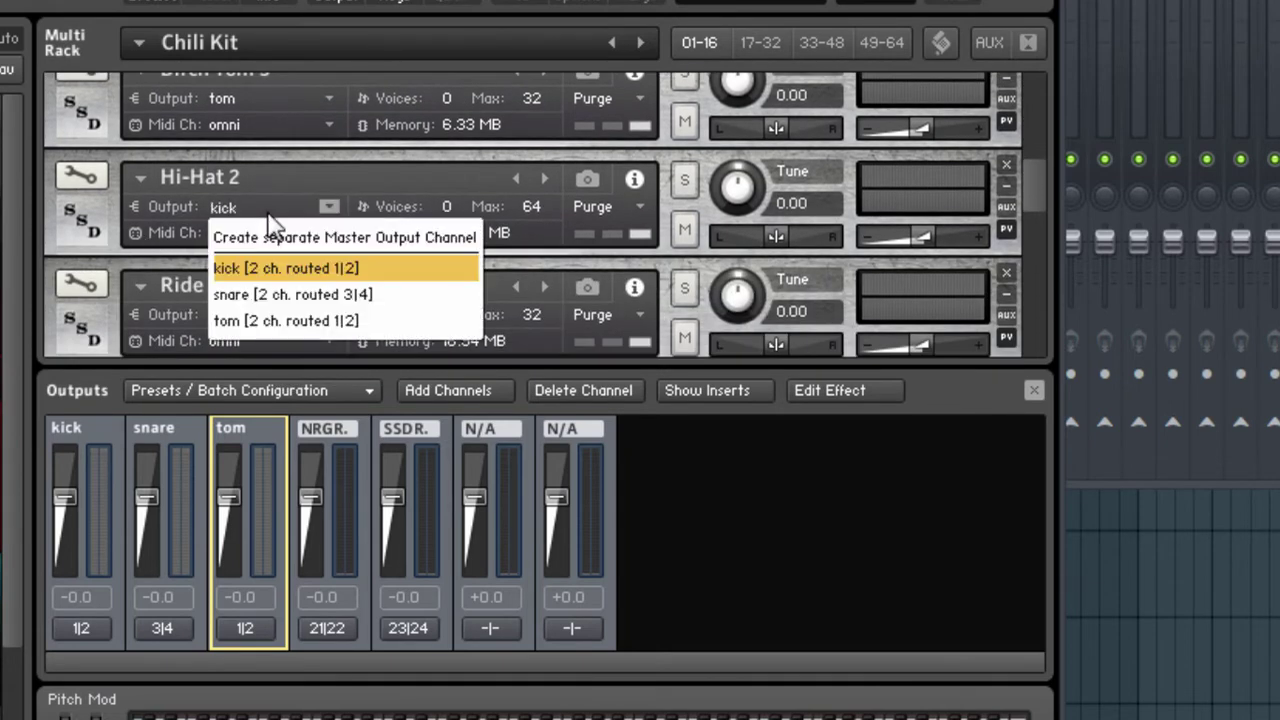
click(281, 238)
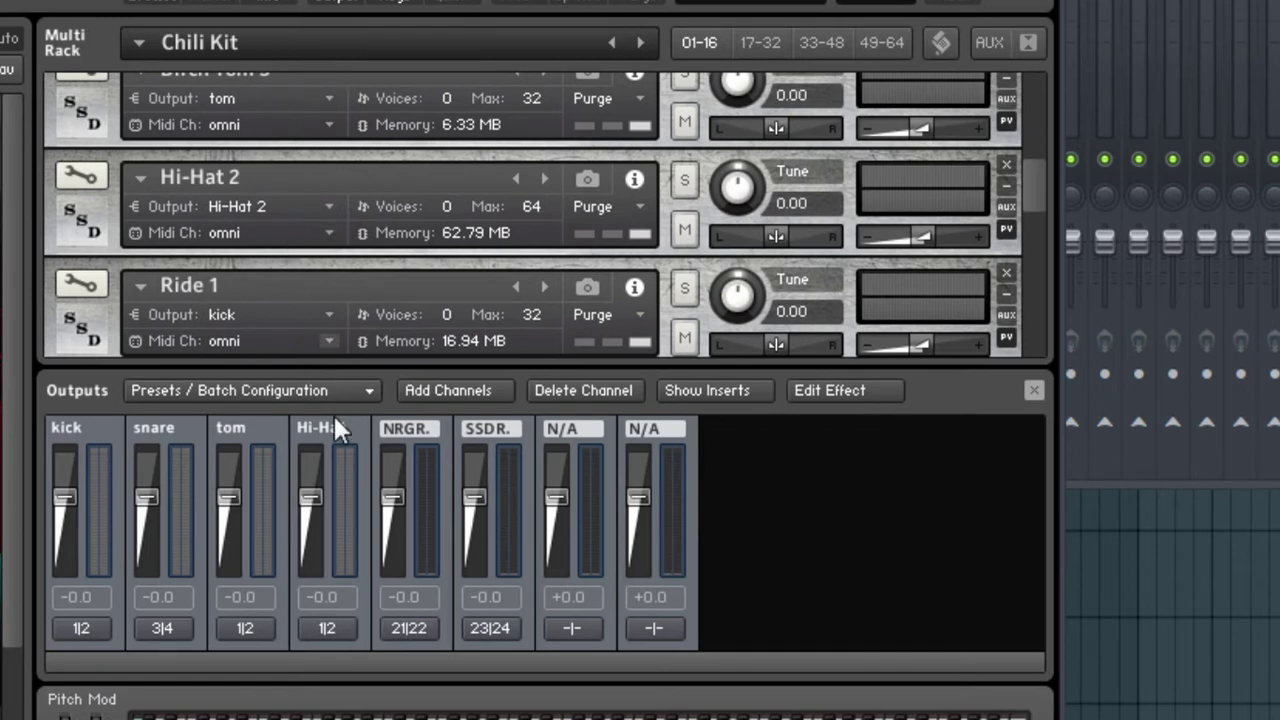
scroll(333, 285, down, 1)
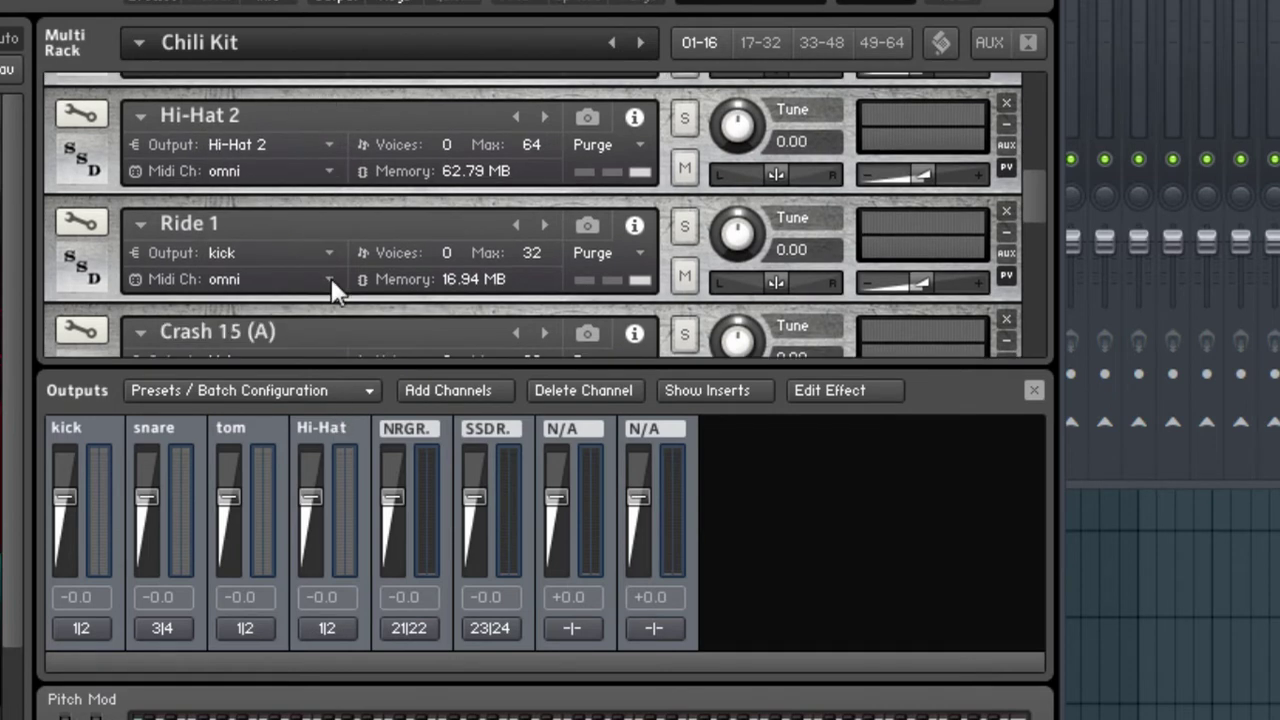
- Route the tom output channel to the physical outputs Kt. Tom 1 [1] and Kt. Tom 1 [2]
click(244, 620)
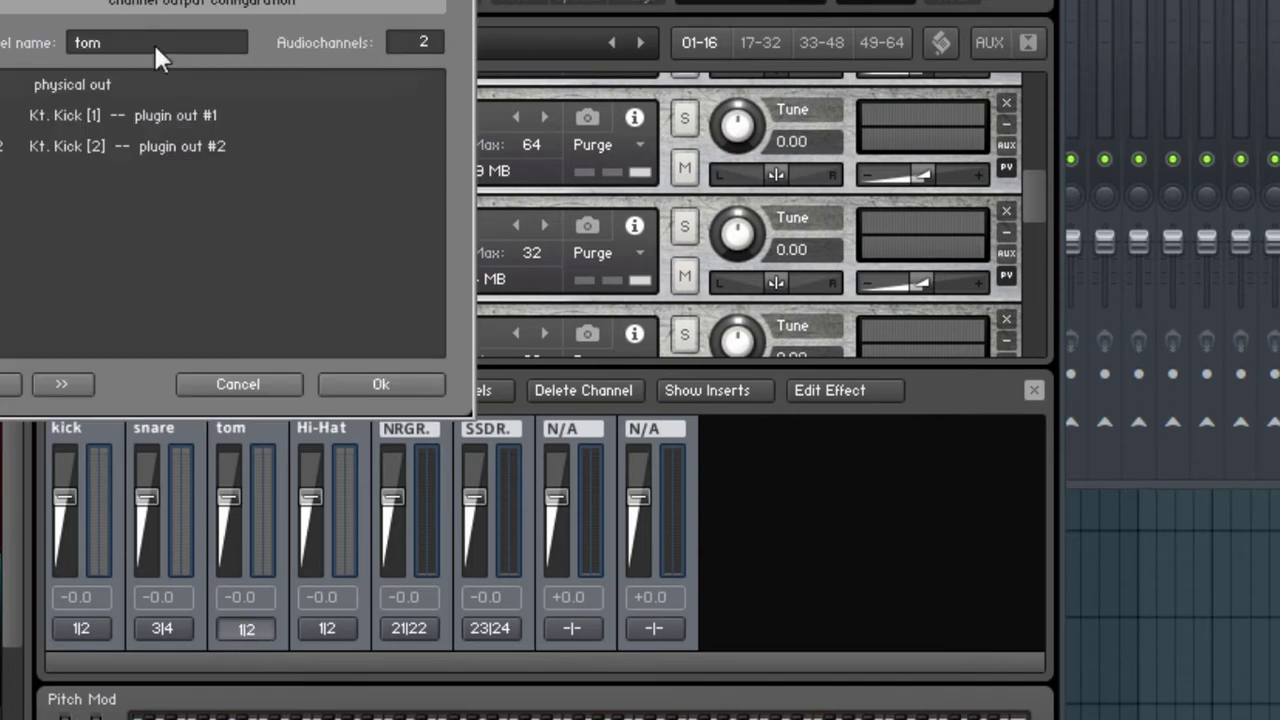
click(174, 118)
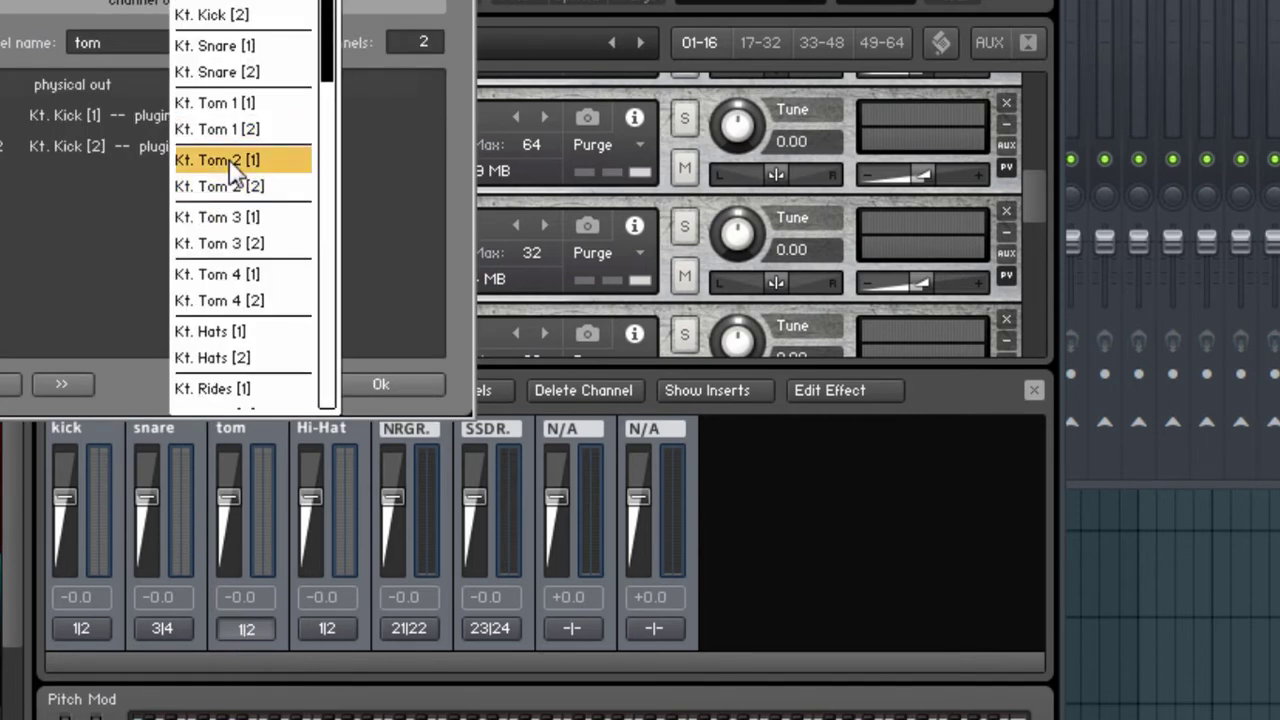
click(230, 162)
click(215, 114)
click(250, 105)
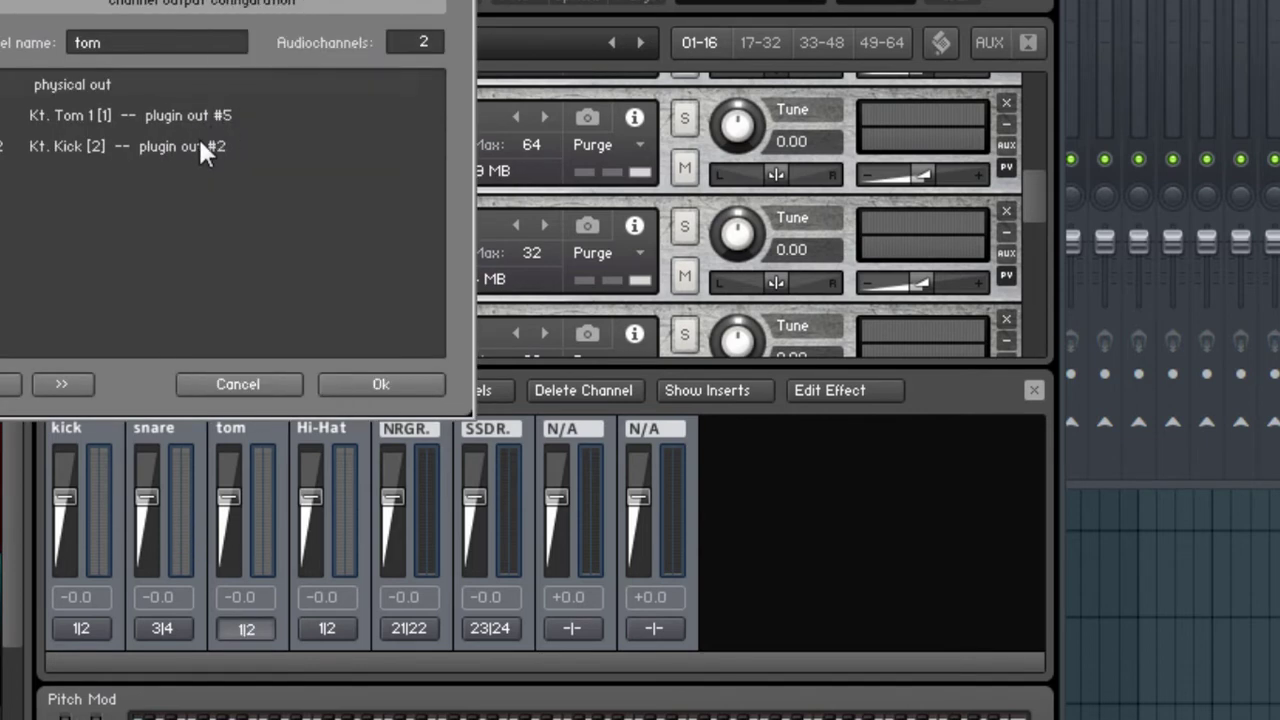
click(200, 144)
click(268, 130)
click(372, 380)
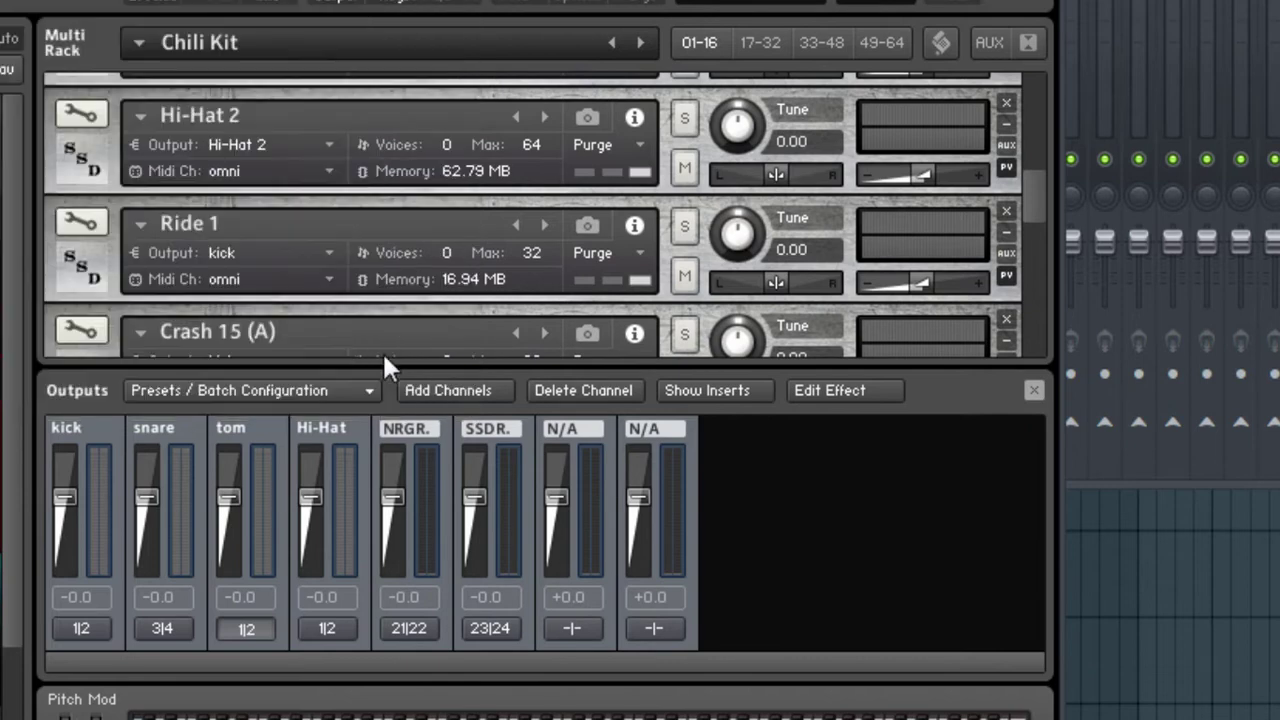
- Route the Hi-Hat 2 output channel to the physical outputs Kt. Tom 2 [1] and Kt. Tom 2 [2]
click(330, 628)
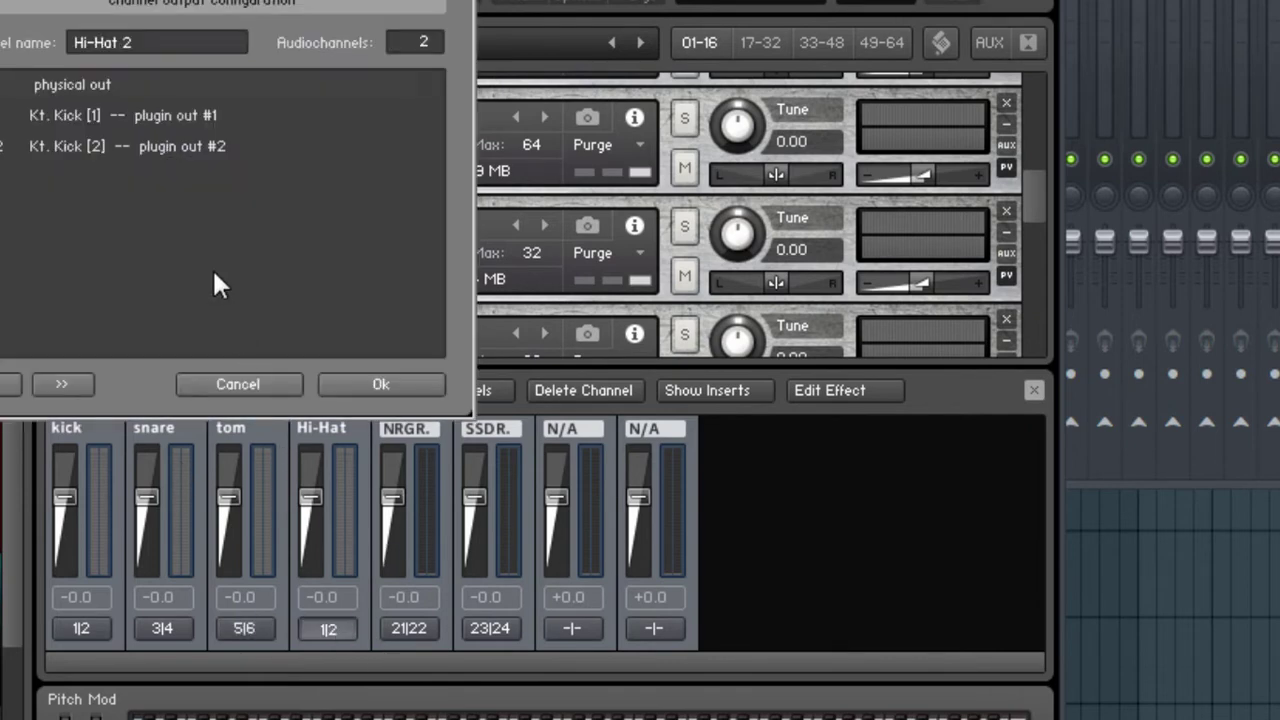
click(200, 116)
click(242, 162)
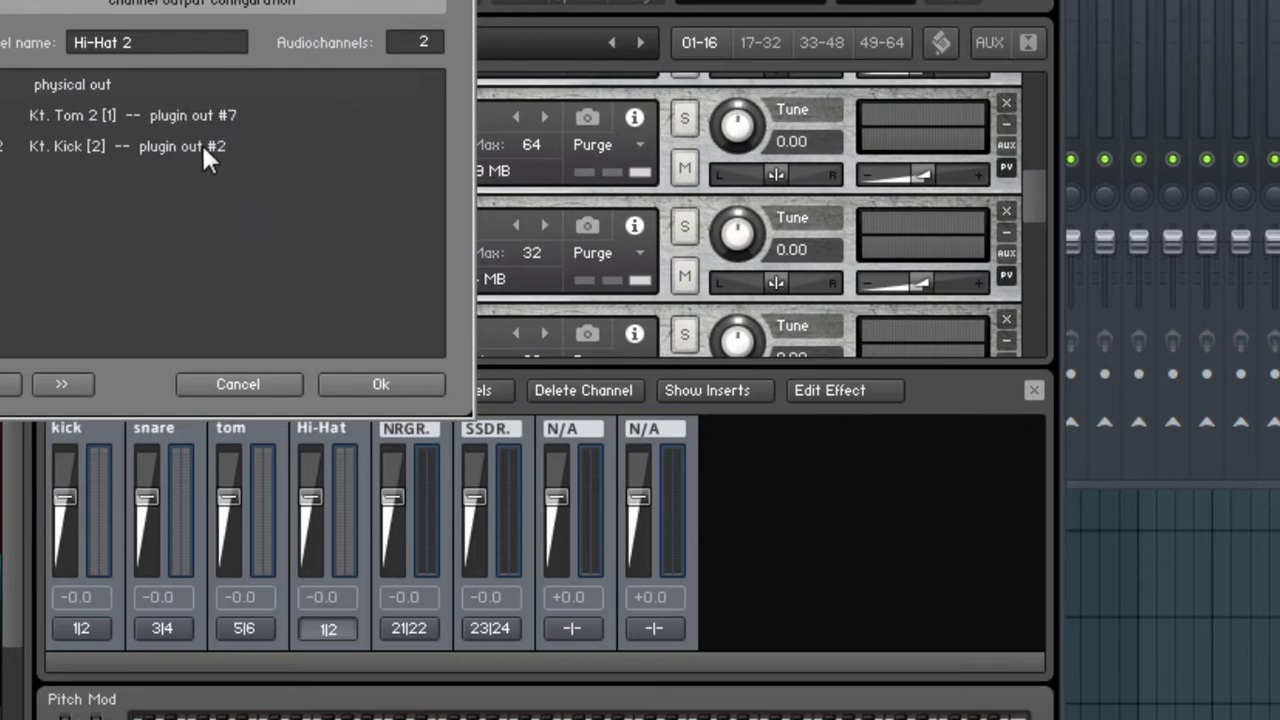
click(204, 148)
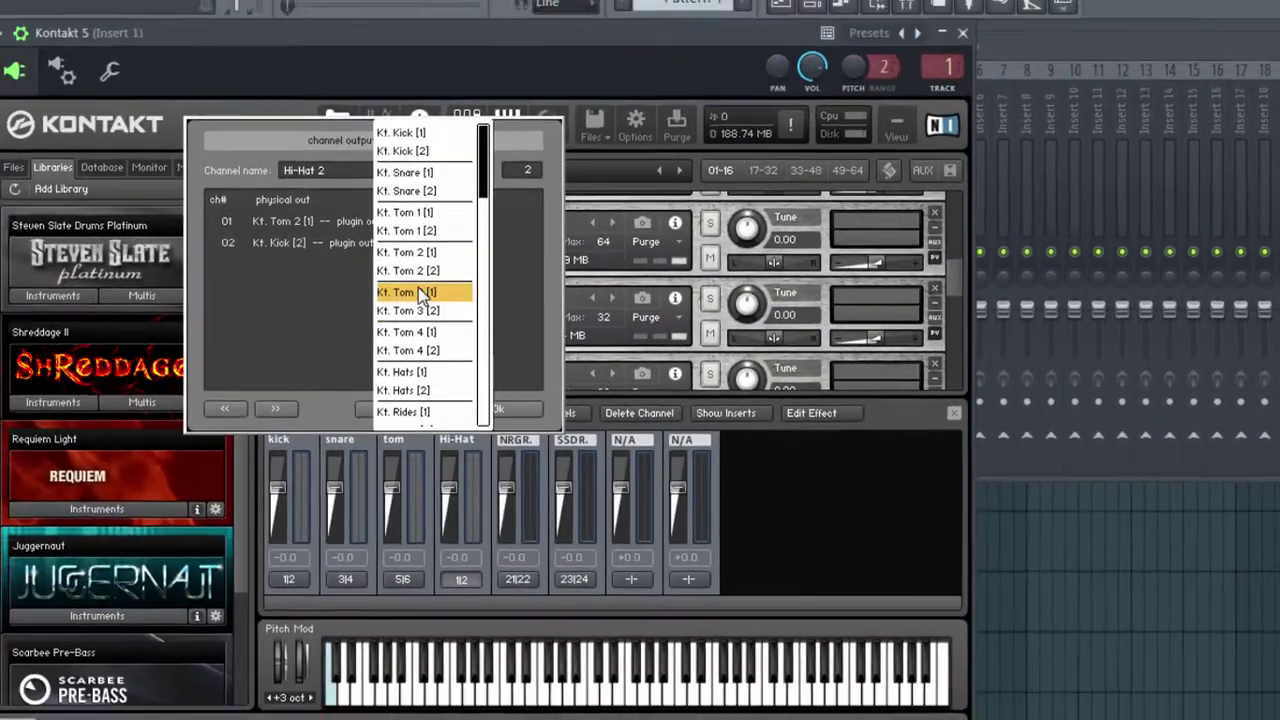
click(407, 270)
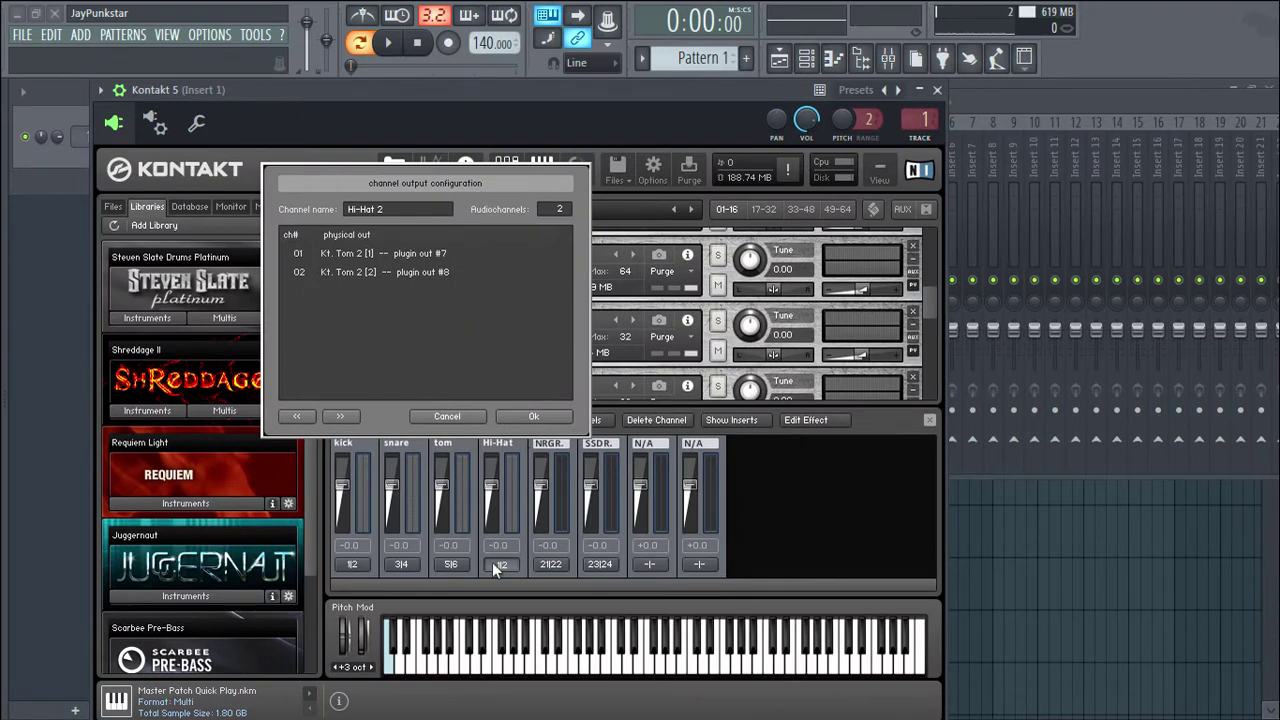
click(511, 414)
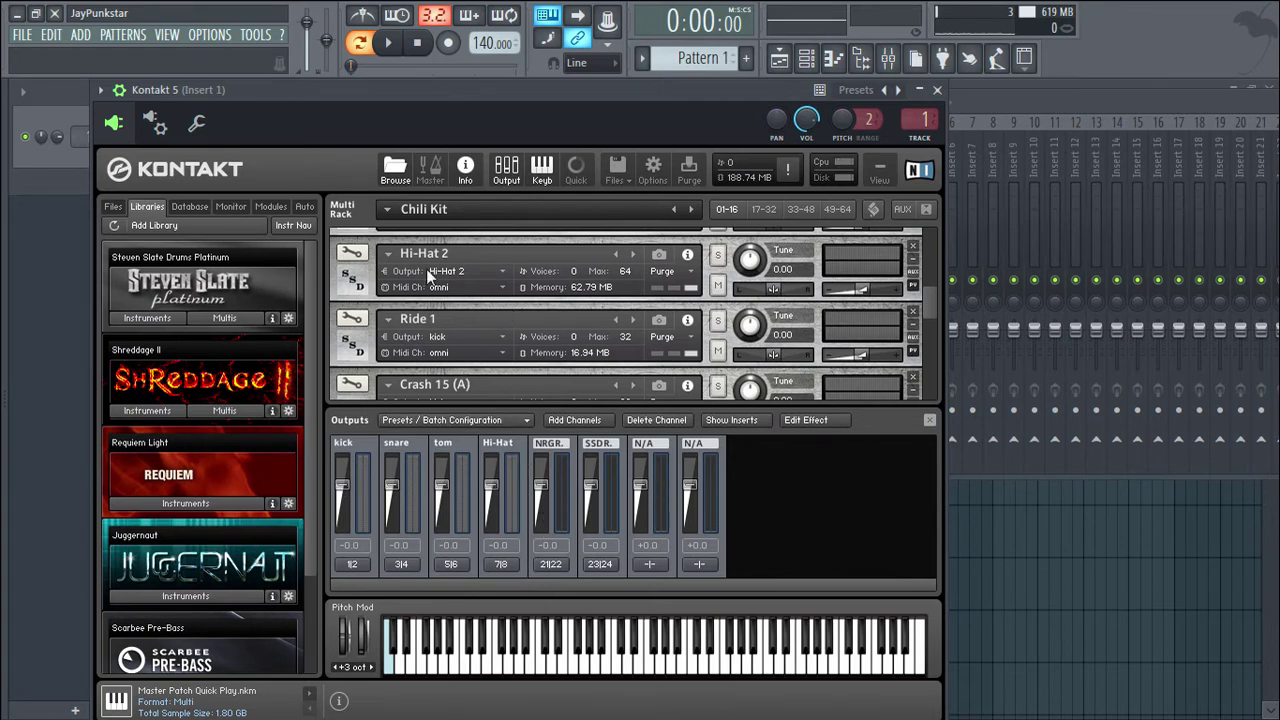
- Create a separate master output channel for the Ride 1 instrument and name it cymbals
click(490, 337)
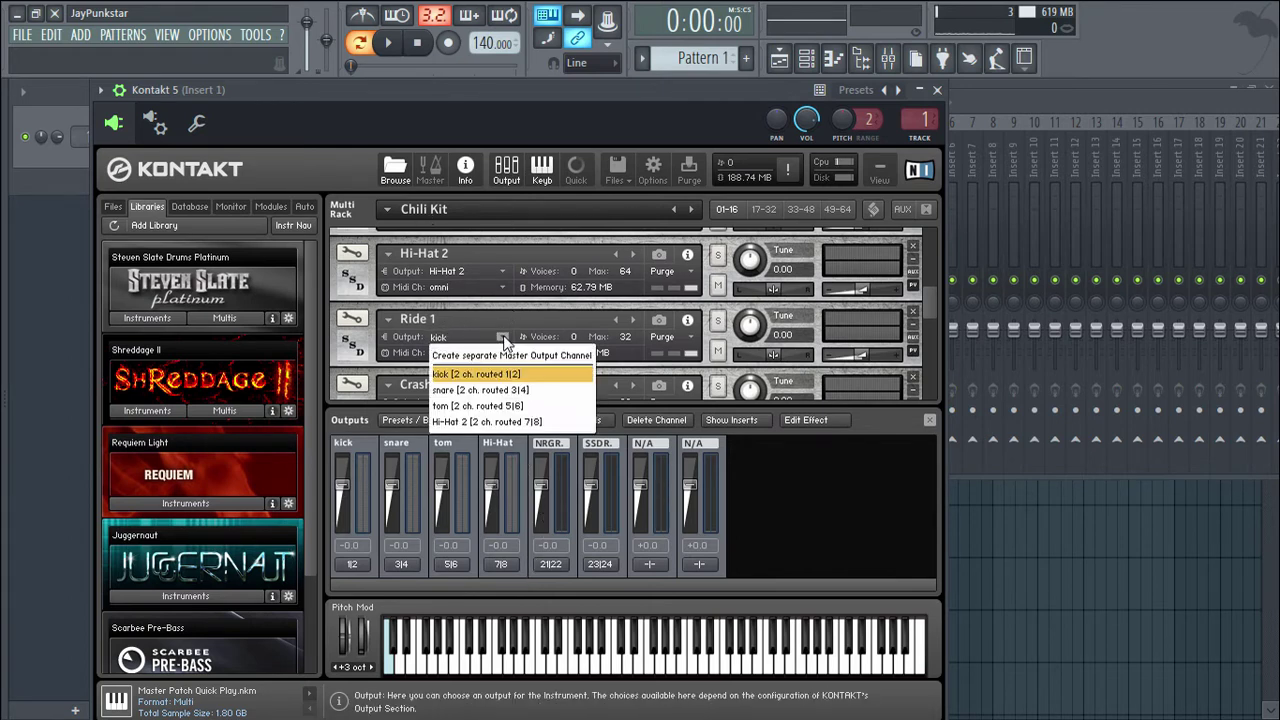
click(490, 357)
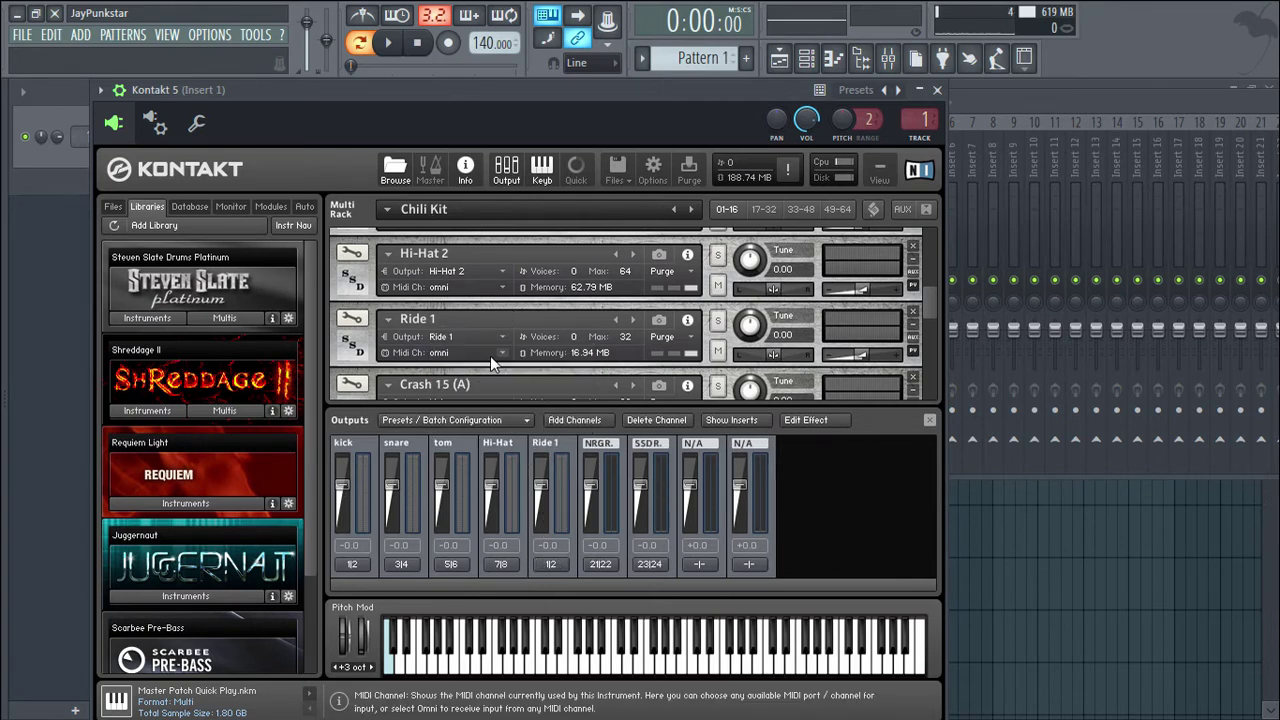
click(558, 441)
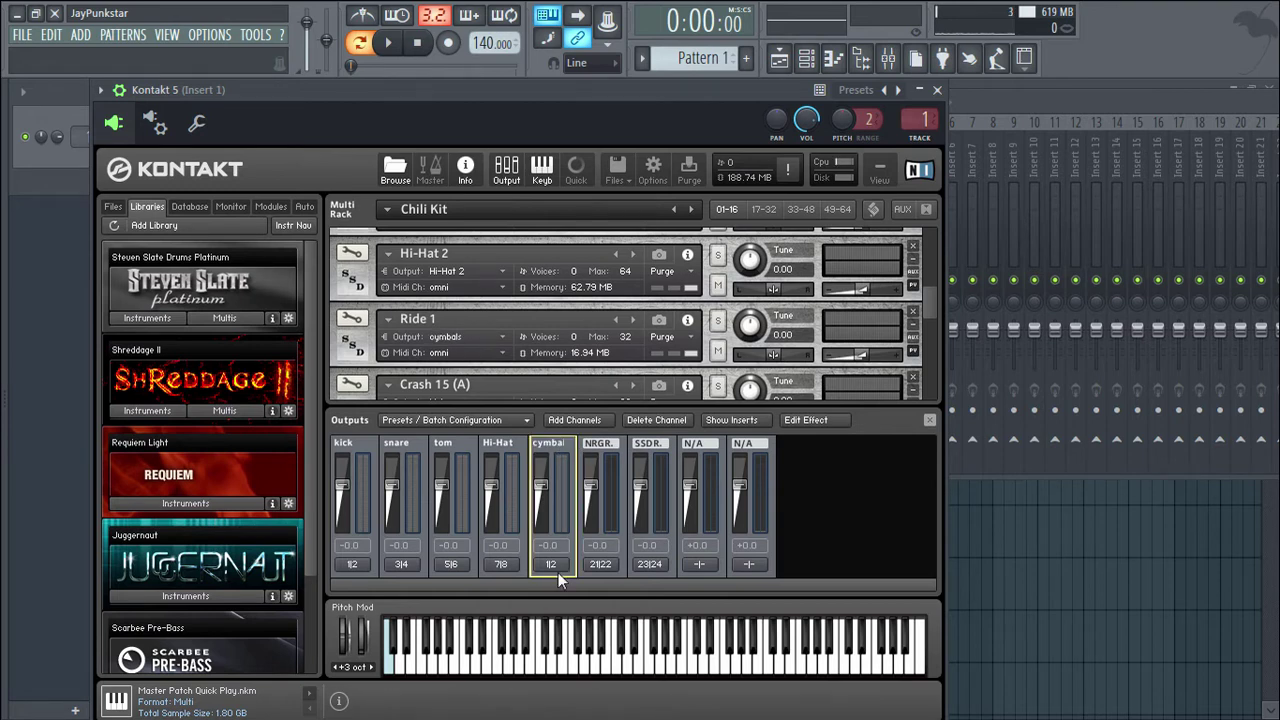
- Route the cymbals output channel to the physical outputs Kt. Tom 3 [1] and Kt. Tom 3 [2]
click(550, 564)
click(434, 258)
click(435, 261)
click(440, 272)
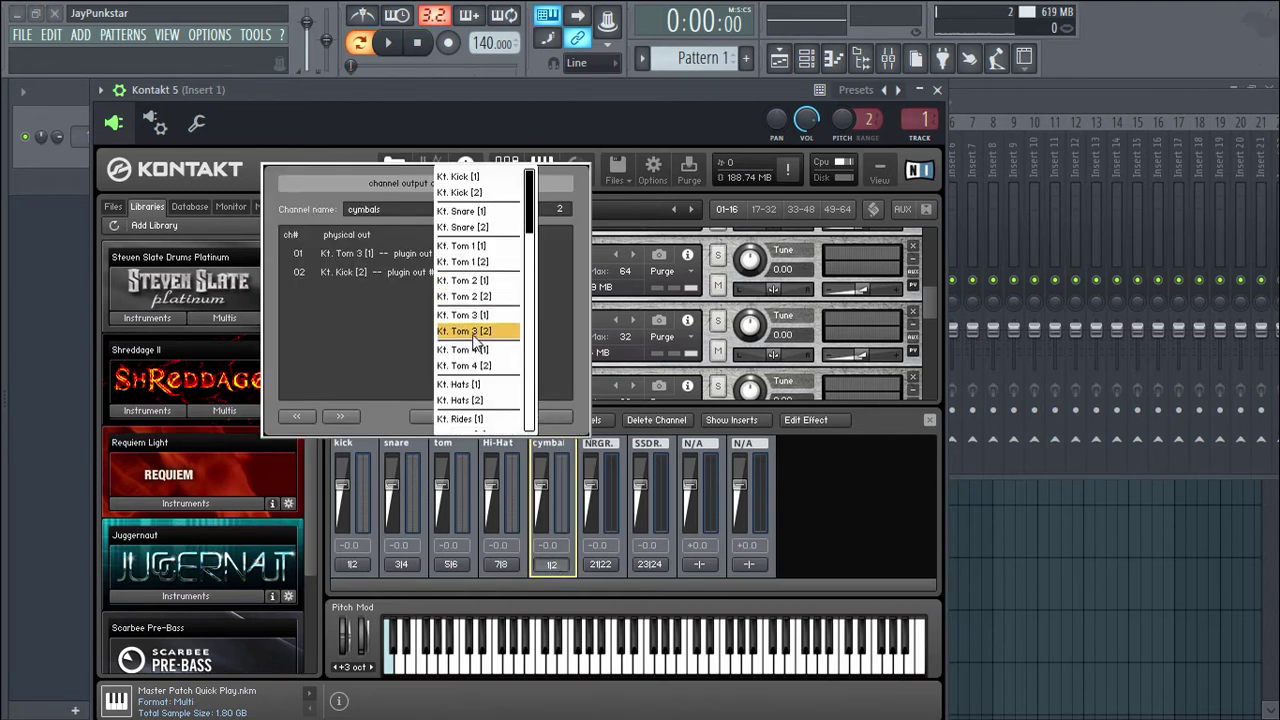
click(457, 329)
click(544, 416)
- Assign Crash 15 (A), PaisteSig 16 Crash (B), Splash 8A (X-A) and China Small (X-B) to the cymbals output channel
click(450, 374)
click(490, 475)
scroll(466, 323, down, 3)
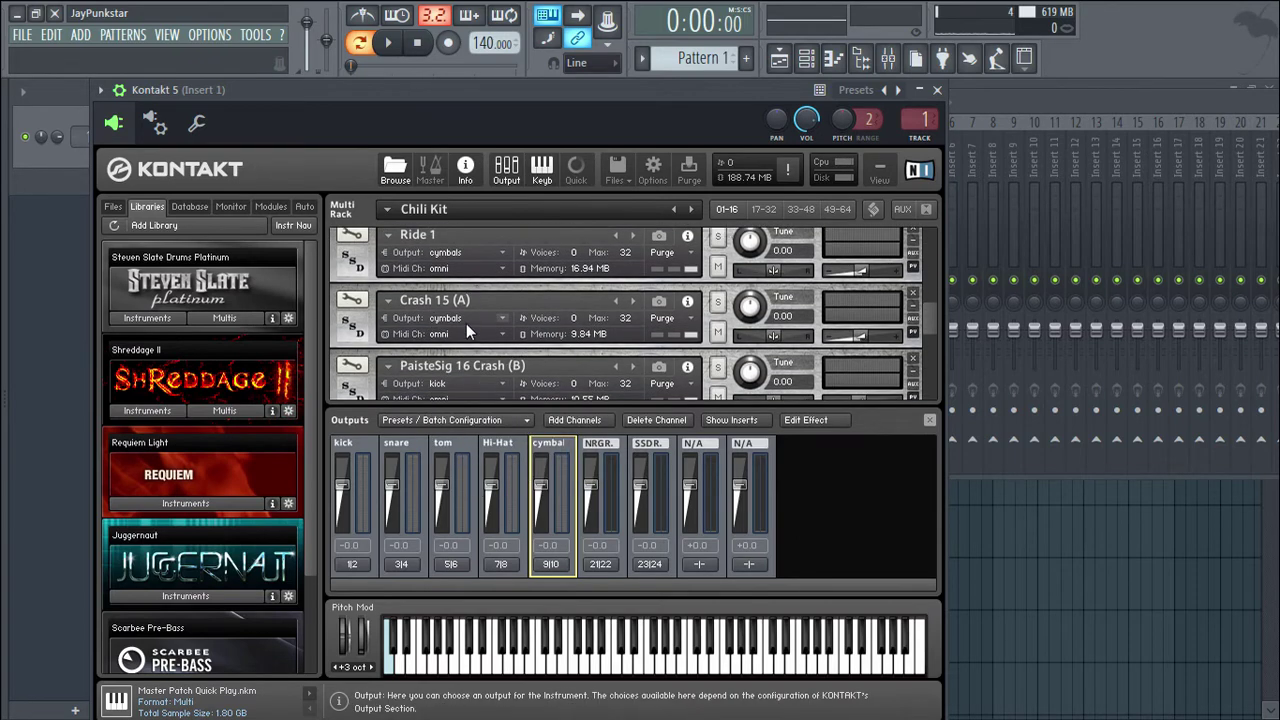
click(500, 299)
click(504, 402)
scroll(498, 330, down, 3)
click(497, 310)
click(497, 410)
scroll(499, 330, down, 3)
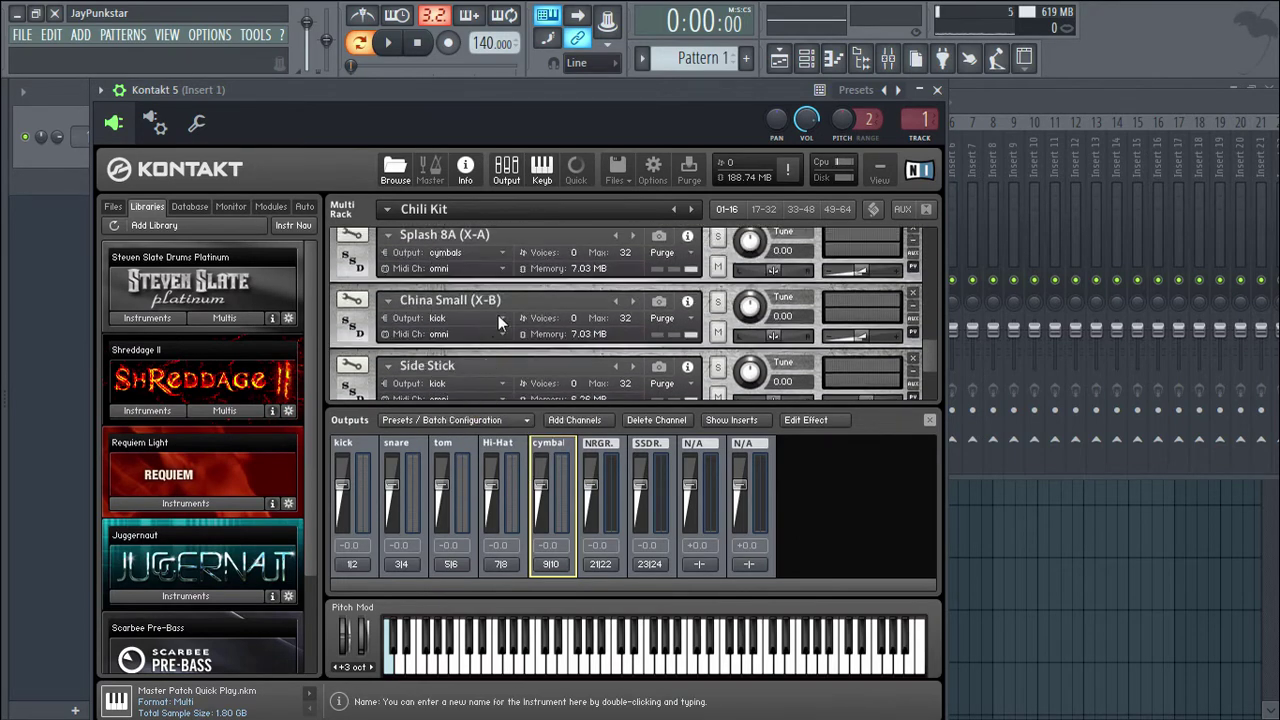
click(499, 319)
click(493, 419)
- Assign the Side Stick instrument to the snare output channel and remove the empty New (default) instrument
scroll(472, 338, down, 2)
scroll(469, 333, down, 1)
click(470, 301)
click(470, 337)
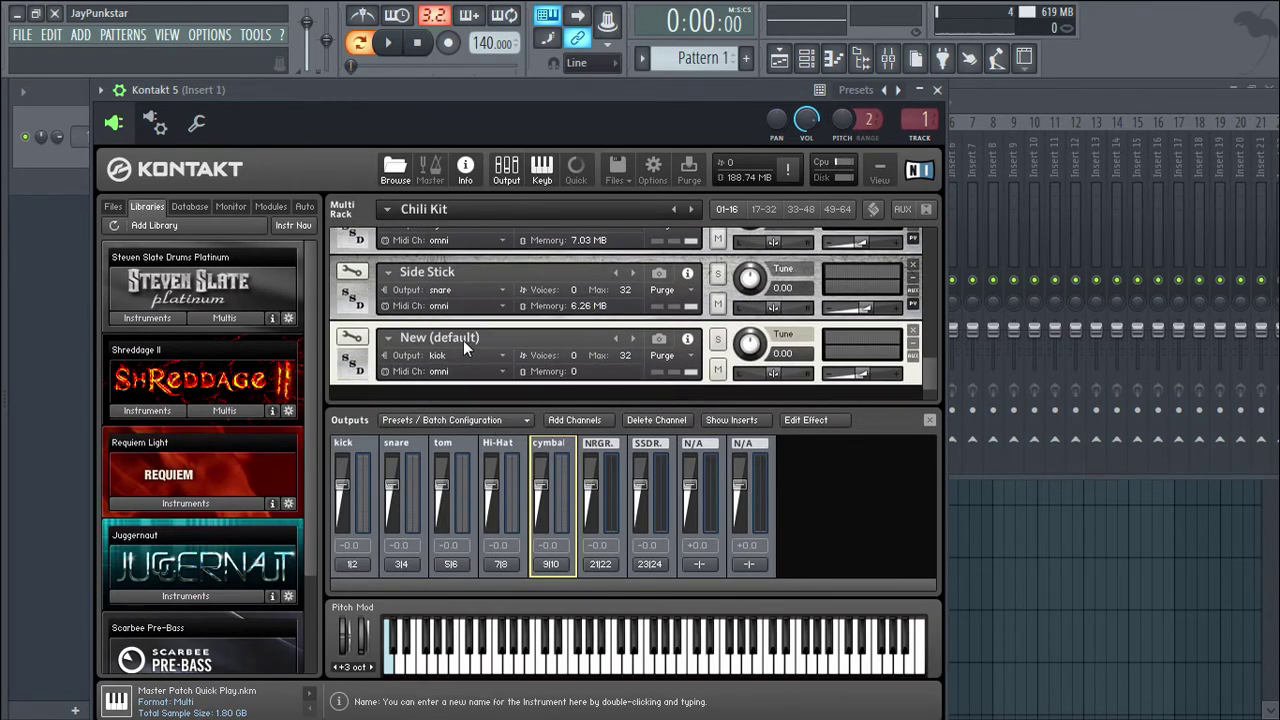
click(912, 341)
scroll(612, 368, up, 8)
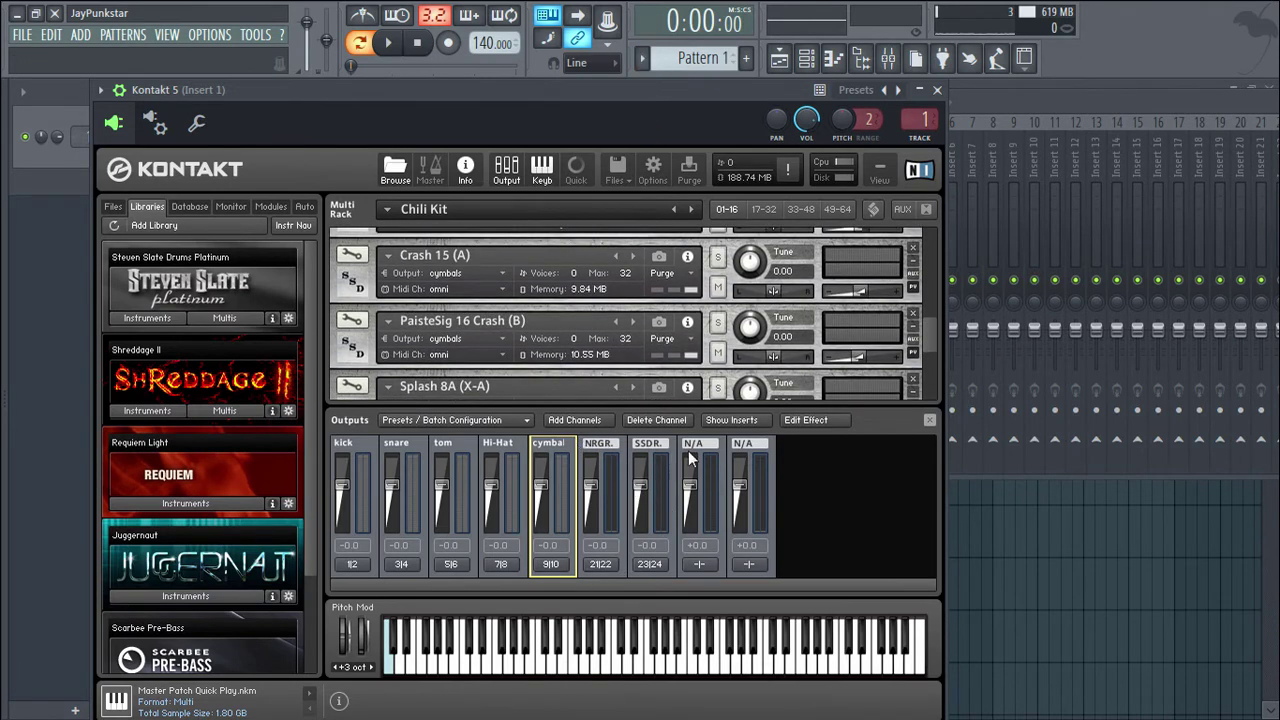
- Route the NRG R. output channel to the physical outputs Kt. Tom 4 [1] and Kt. Tom 4 [2]
click(600, 564)
click(441, 253)
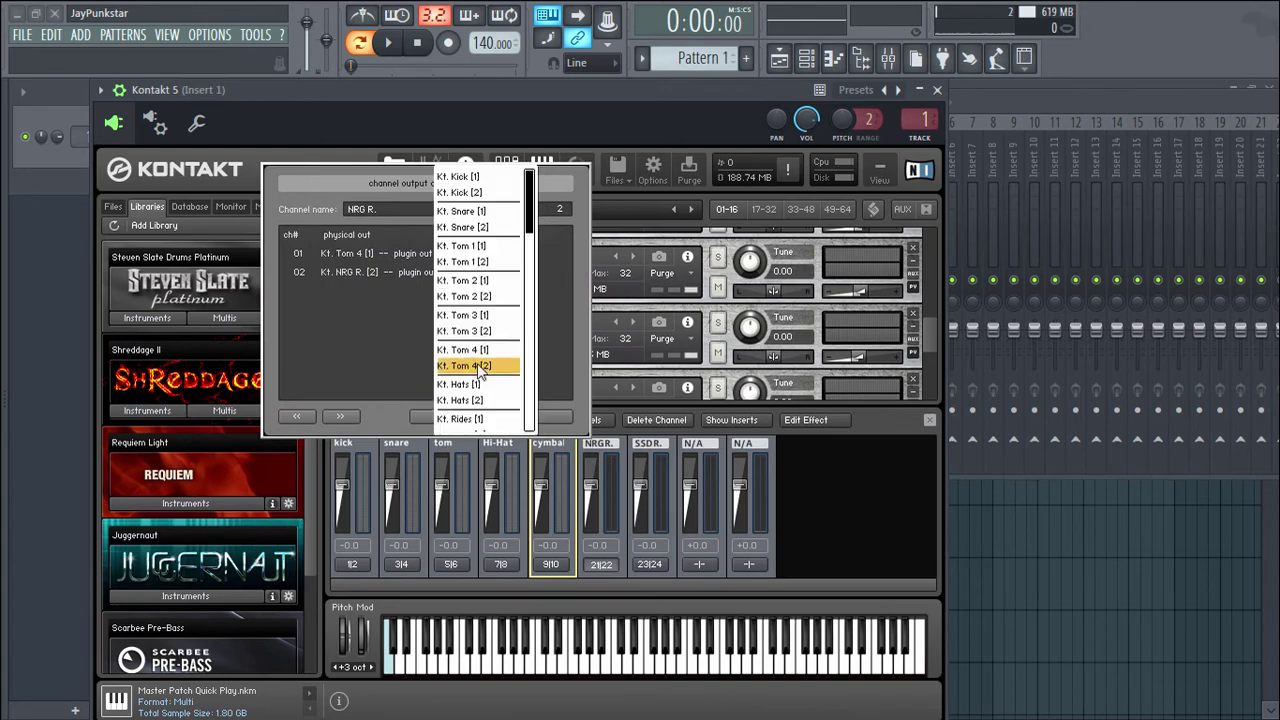
click(470, 363)
click(533, 416)
- Route the SSD R. output channel to the physical outputs Kt. Hats [1] and Kt. Hats [2]
click(650, 564)
click(452, 254)
click(480, 384)
click(446, 272)
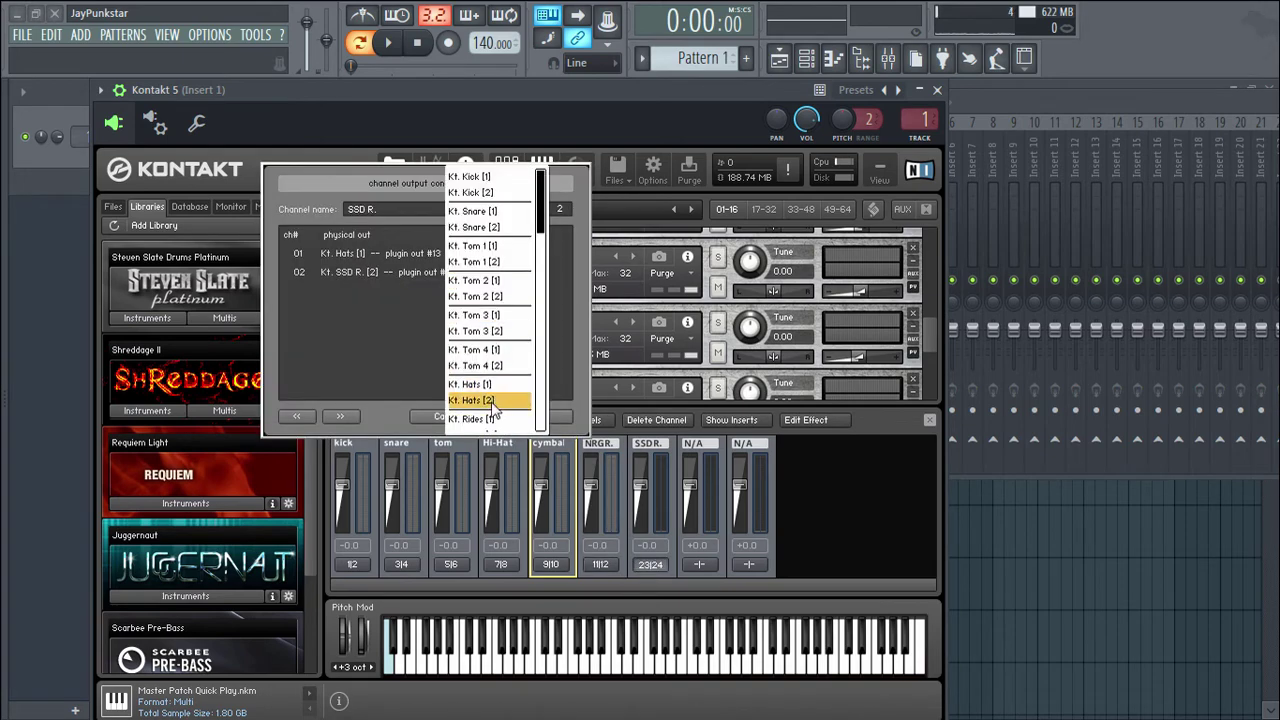
click(488, 401)
click(533, 416)
- Move the Kontakt window clear of the mixer and select inserts between 1 and 7 to compare them with Kontakt's output channels
drag(580, 103, 390, 103)
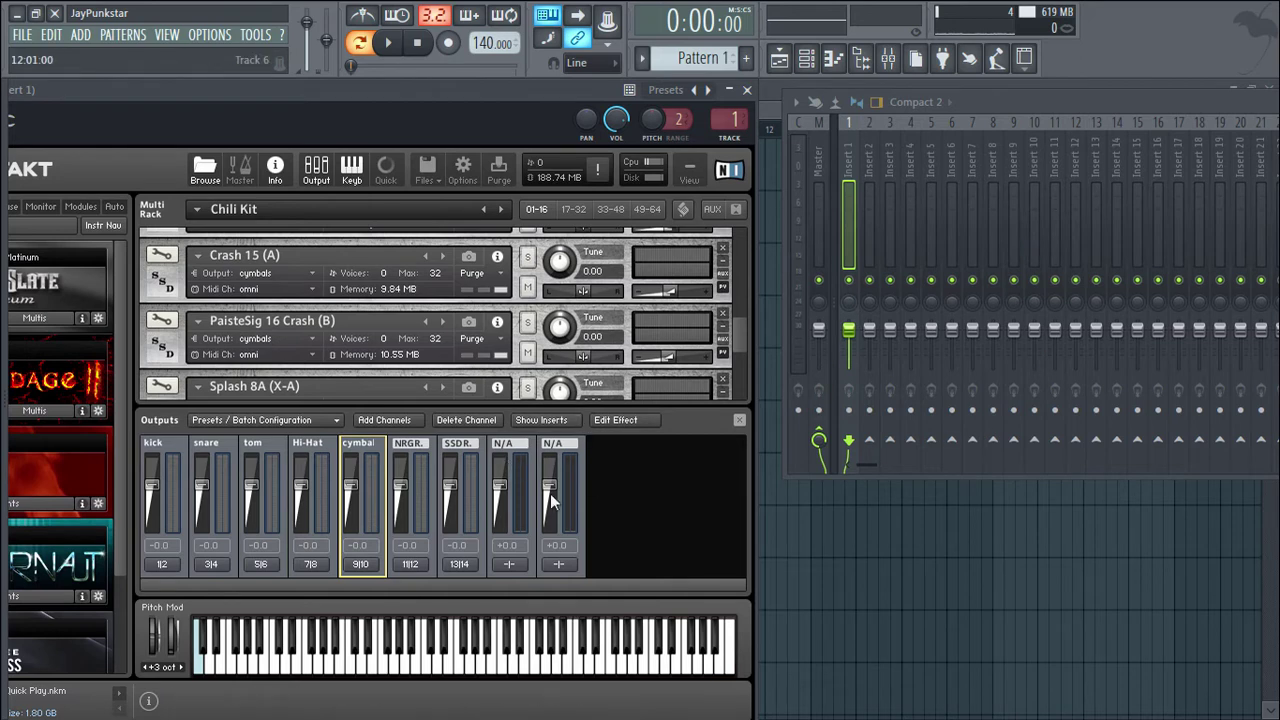
click(890, 203)
click(972, 215)
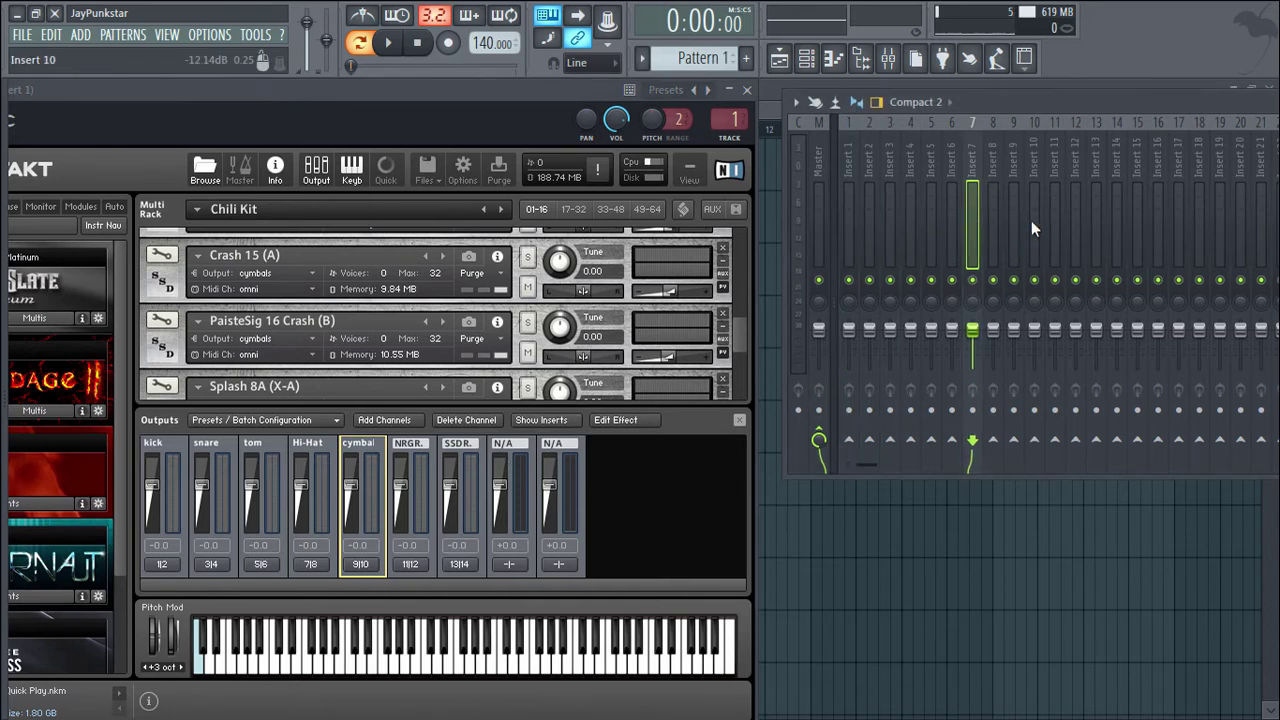
click(951, 215)
click(871, 212)
click(848, 214)
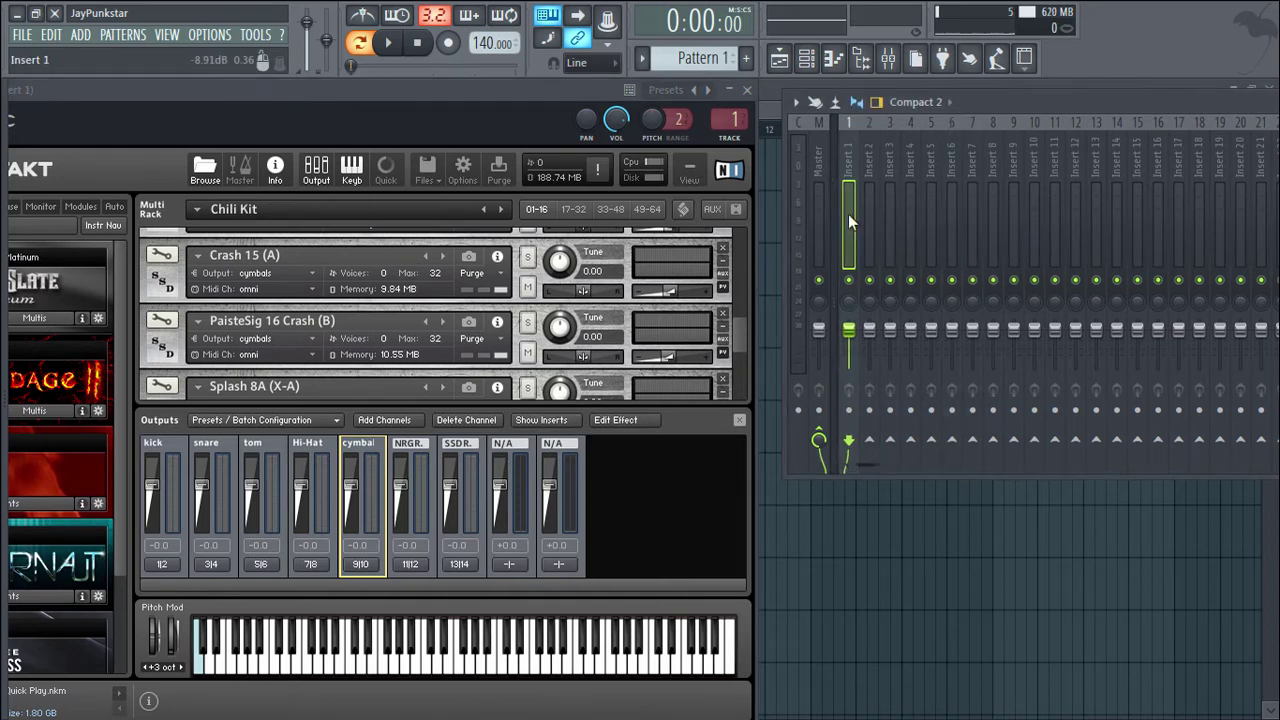
- Uncover the channel rack, play the pattern, audition mixer Insert 7 in solo, restore all tracks and stop playback
drag(411, 107, 316, 184)
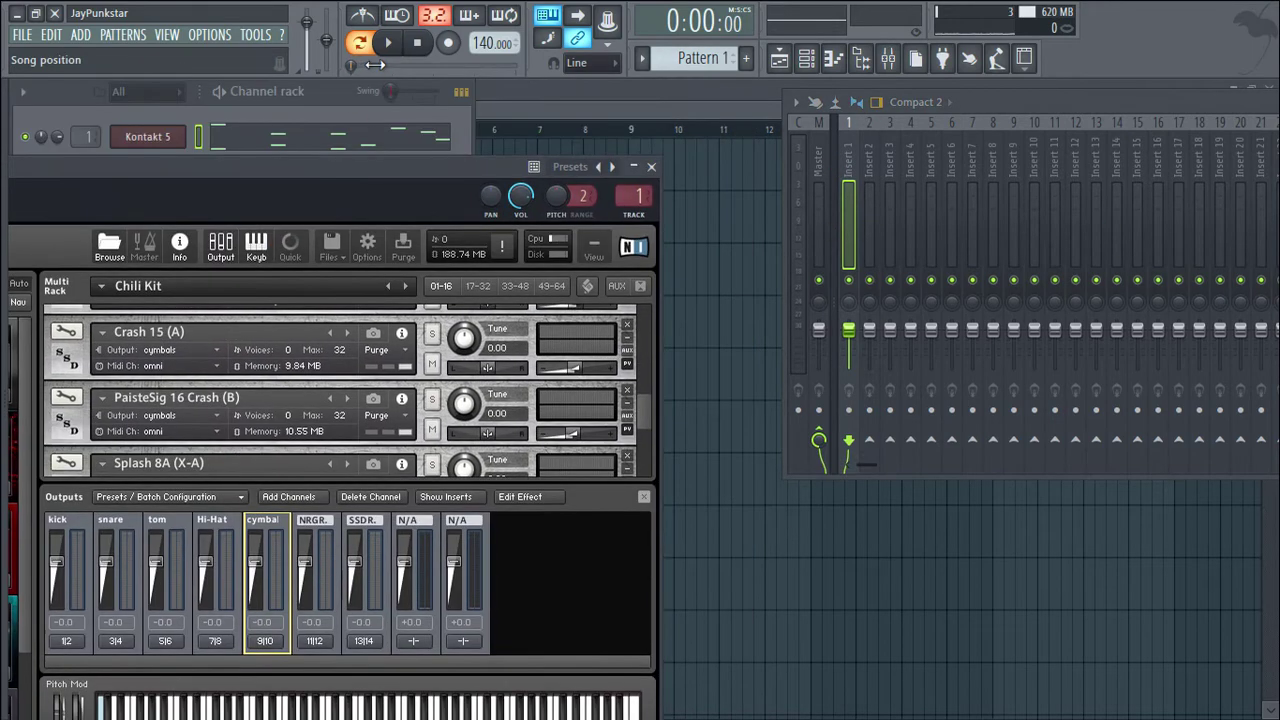
click(388, 42)
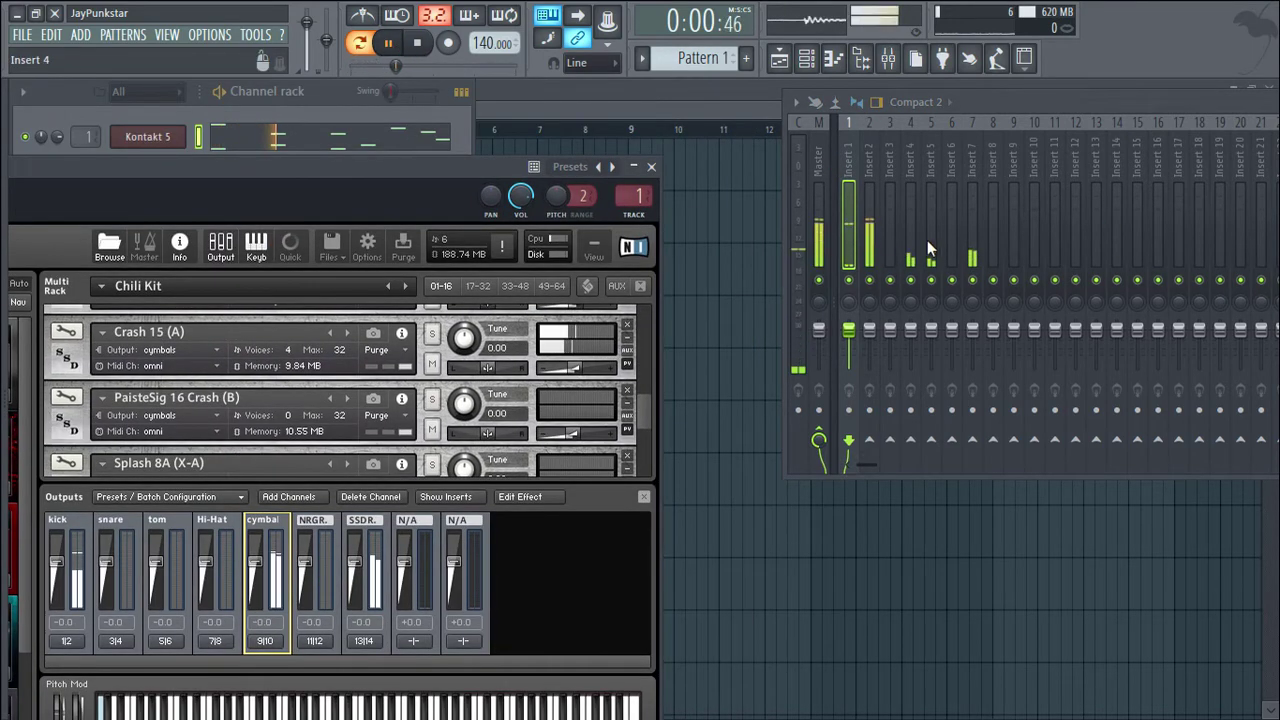
click(971, 236)
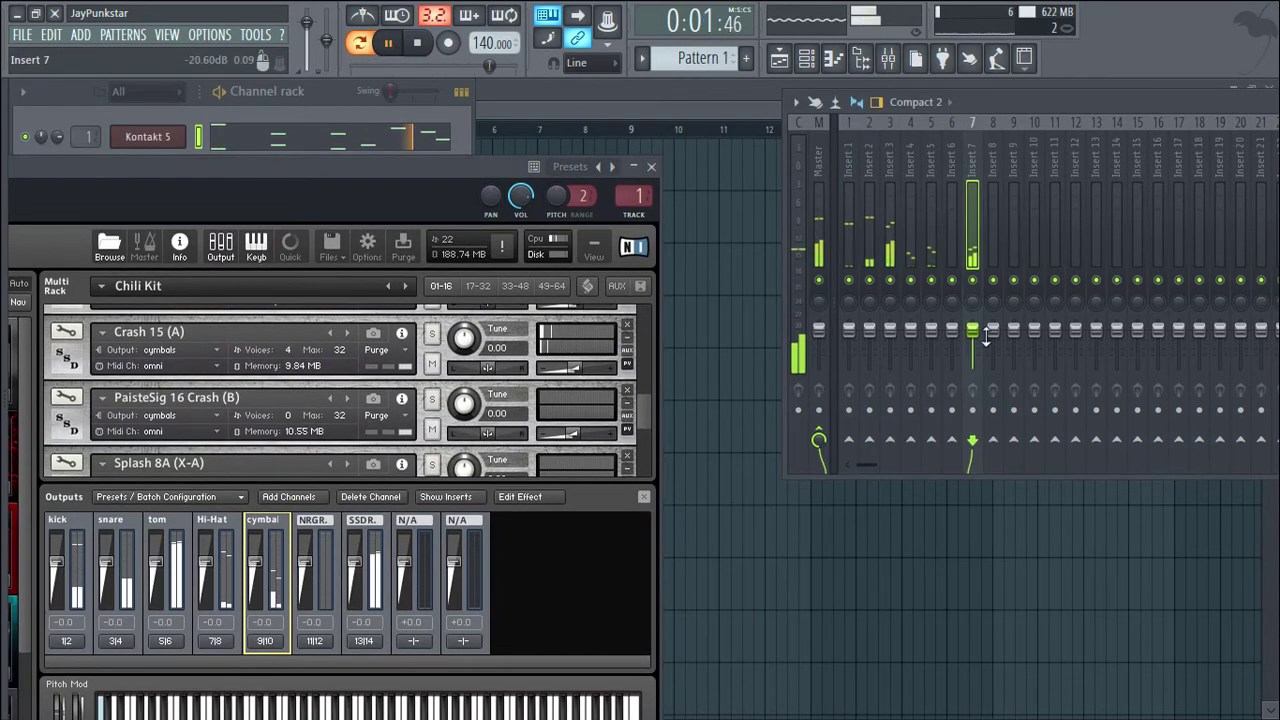
right_click(976, 283)
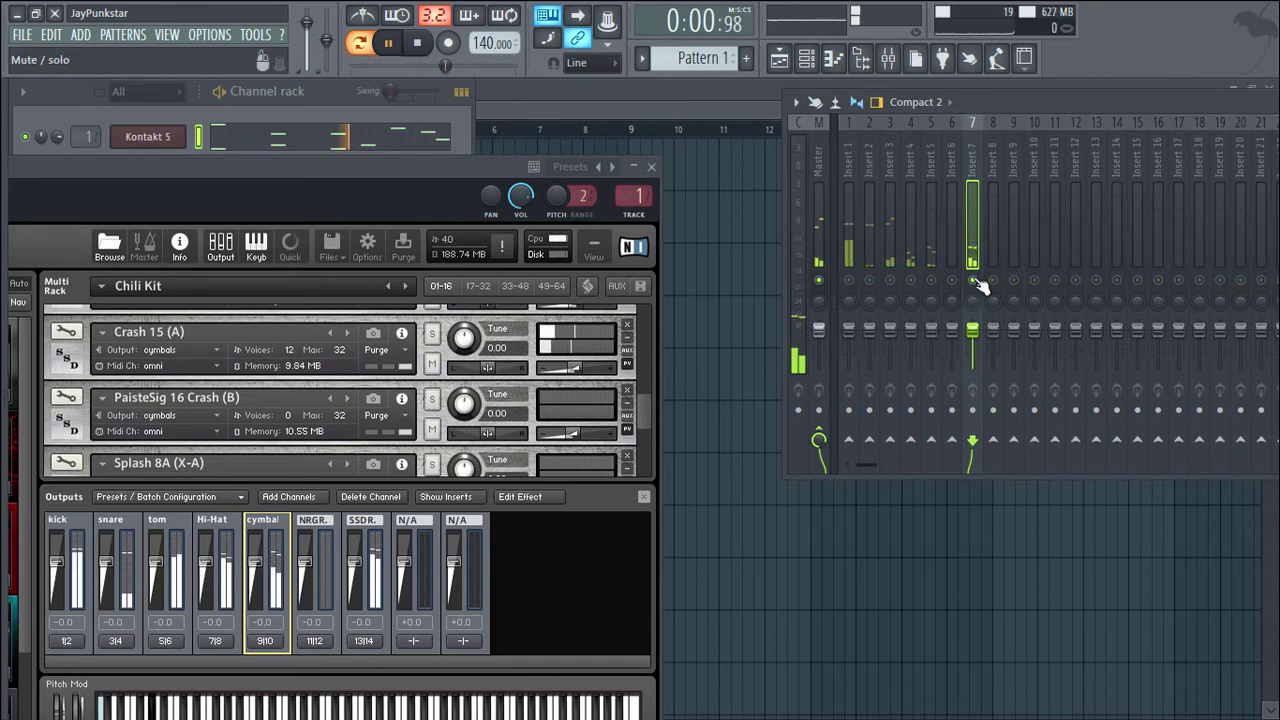
right_click(976, 283)
key(space)
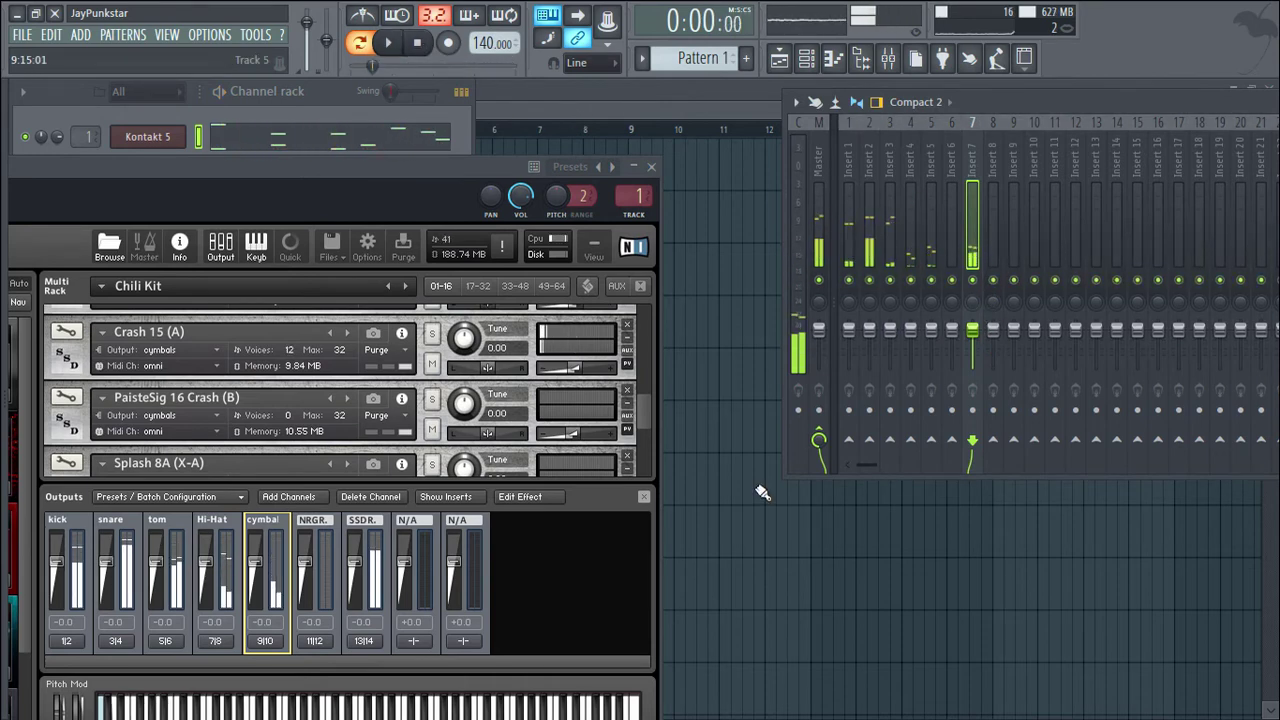
- Rename mixer track Insert 1 as kick
click(853, 245)
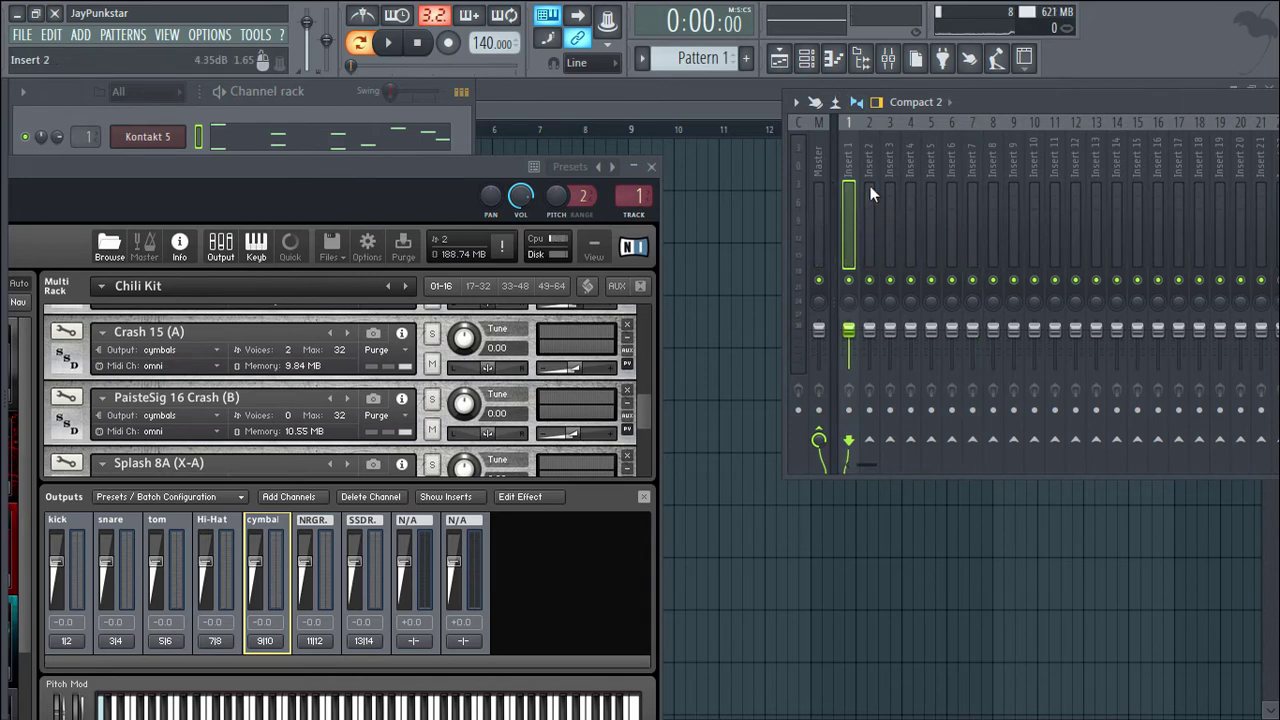
key(F2)
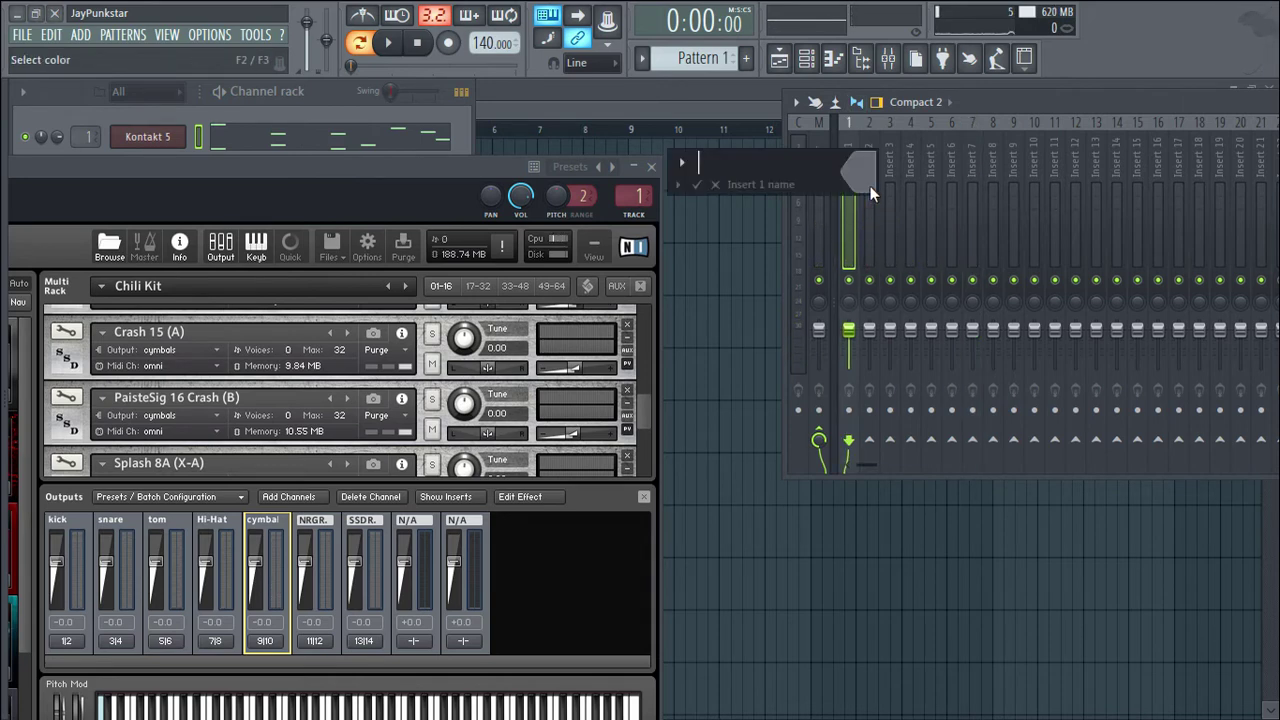
text(kick)
key(Return)
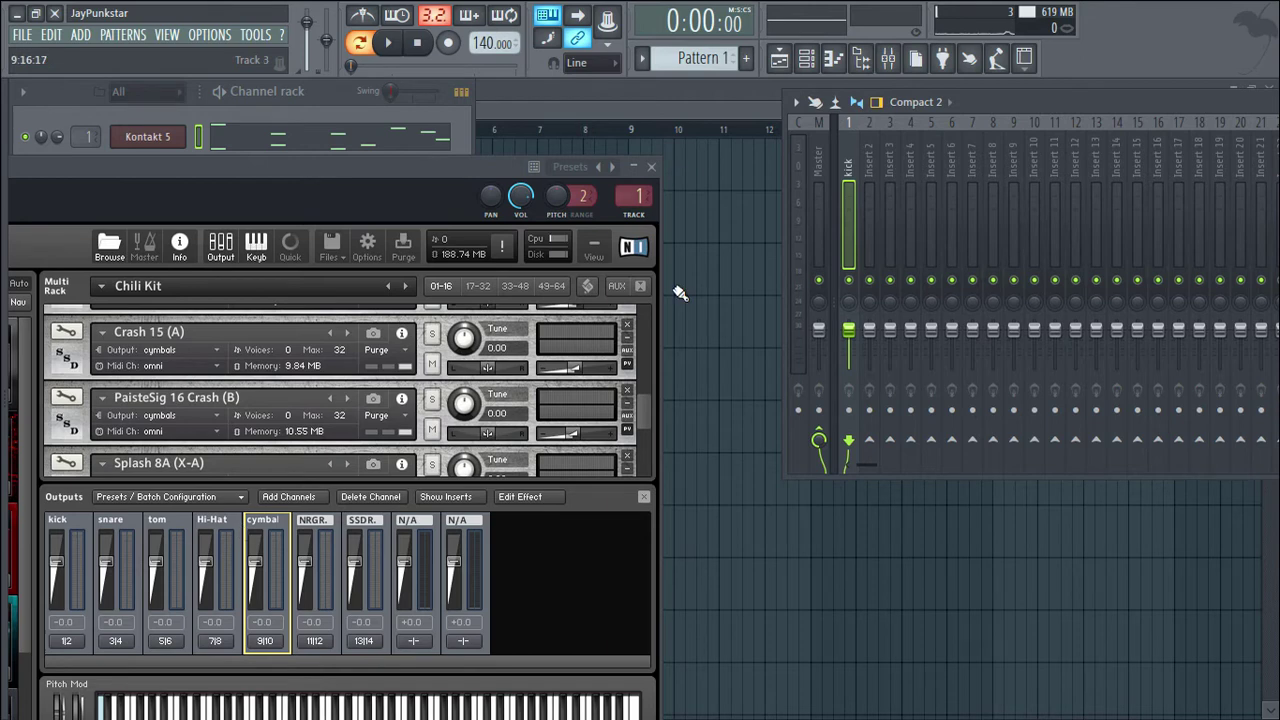
- Rename mixer track Insert 2 as snare
click(877, 220)
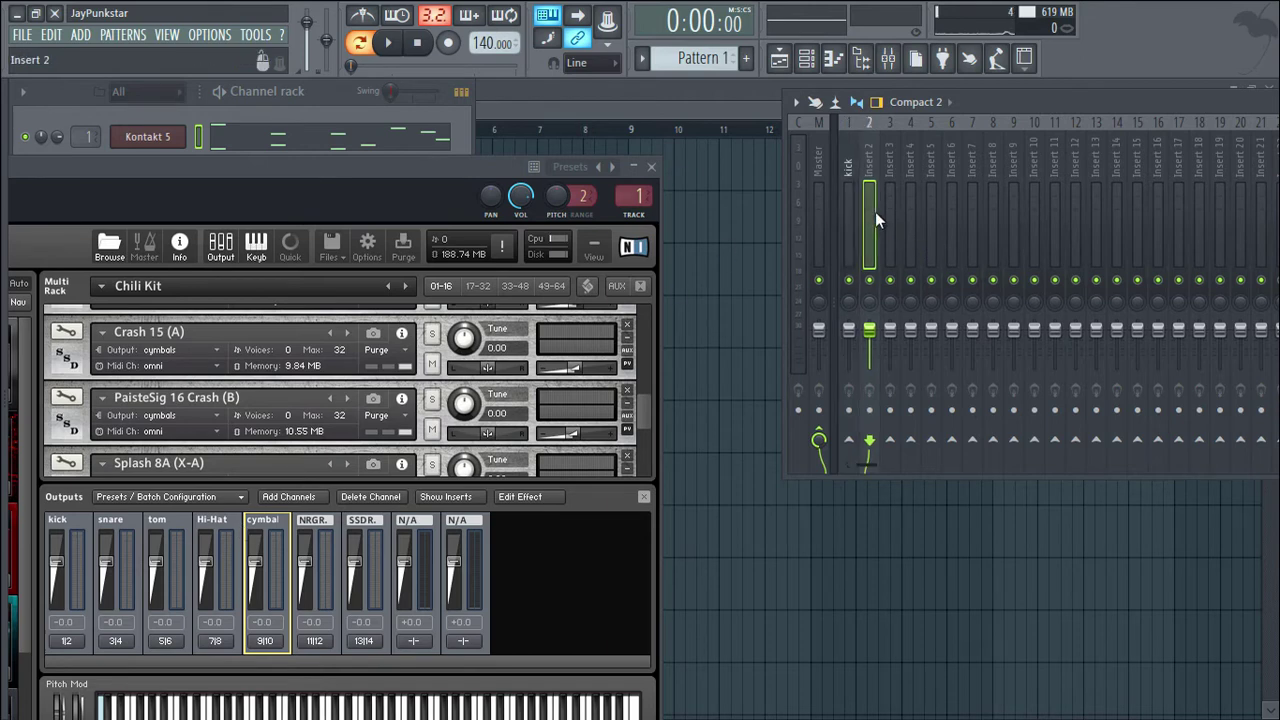
key(F2)
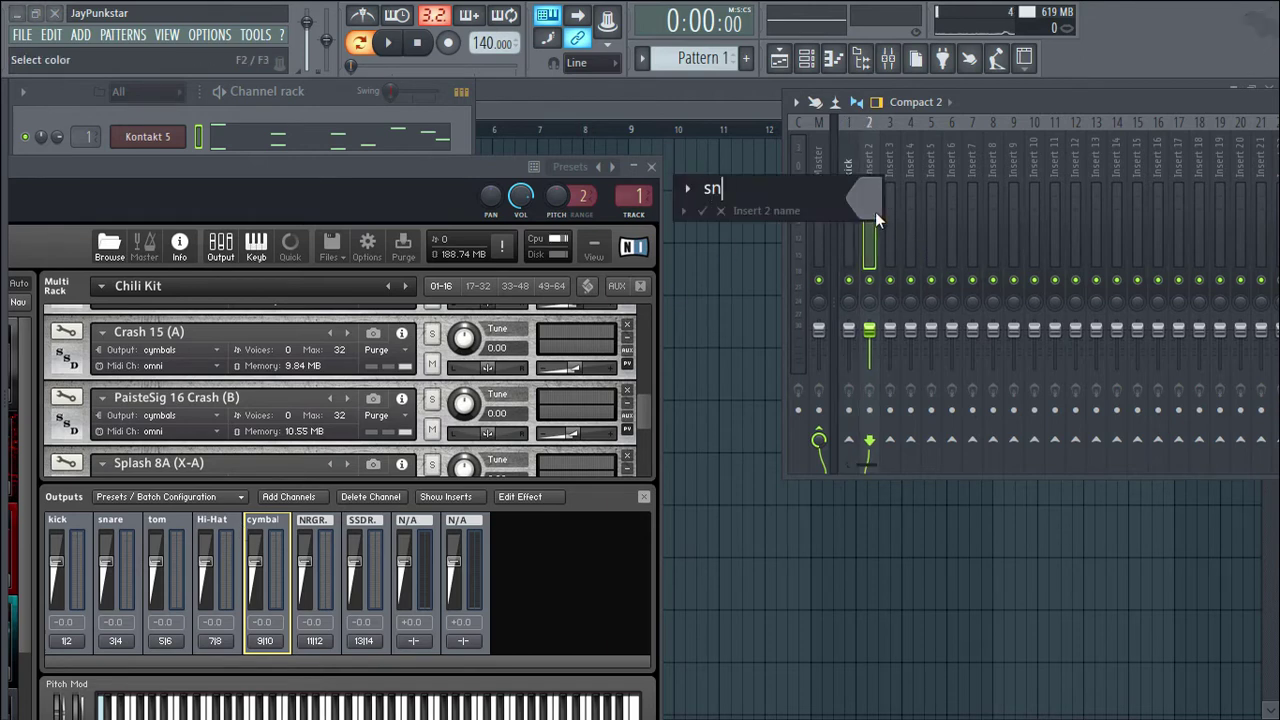
key(Return)
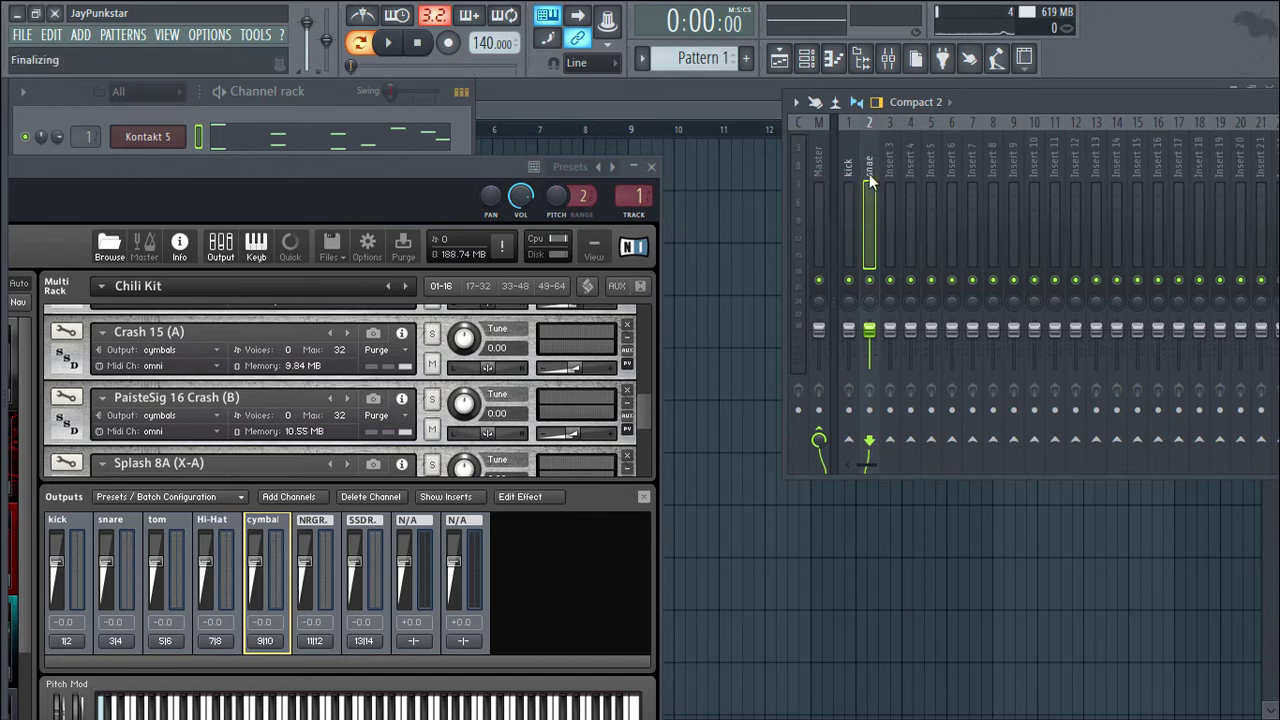
key(F2)
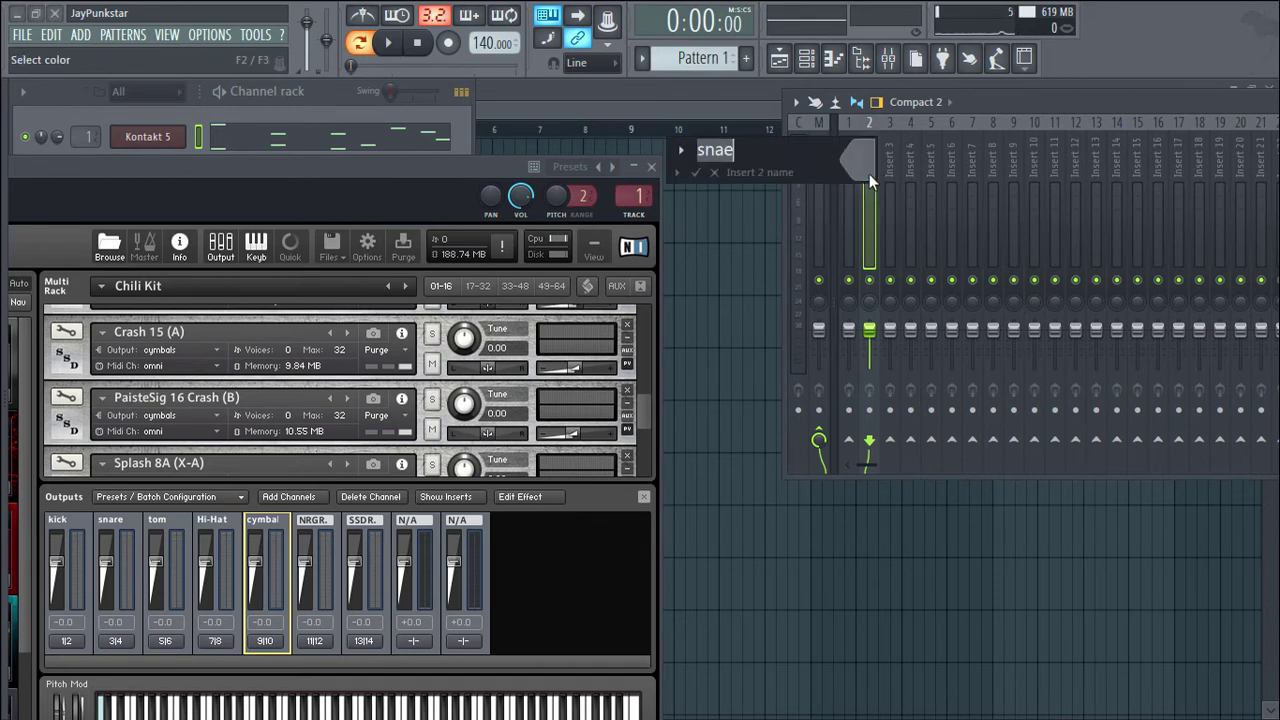
text(Snare)
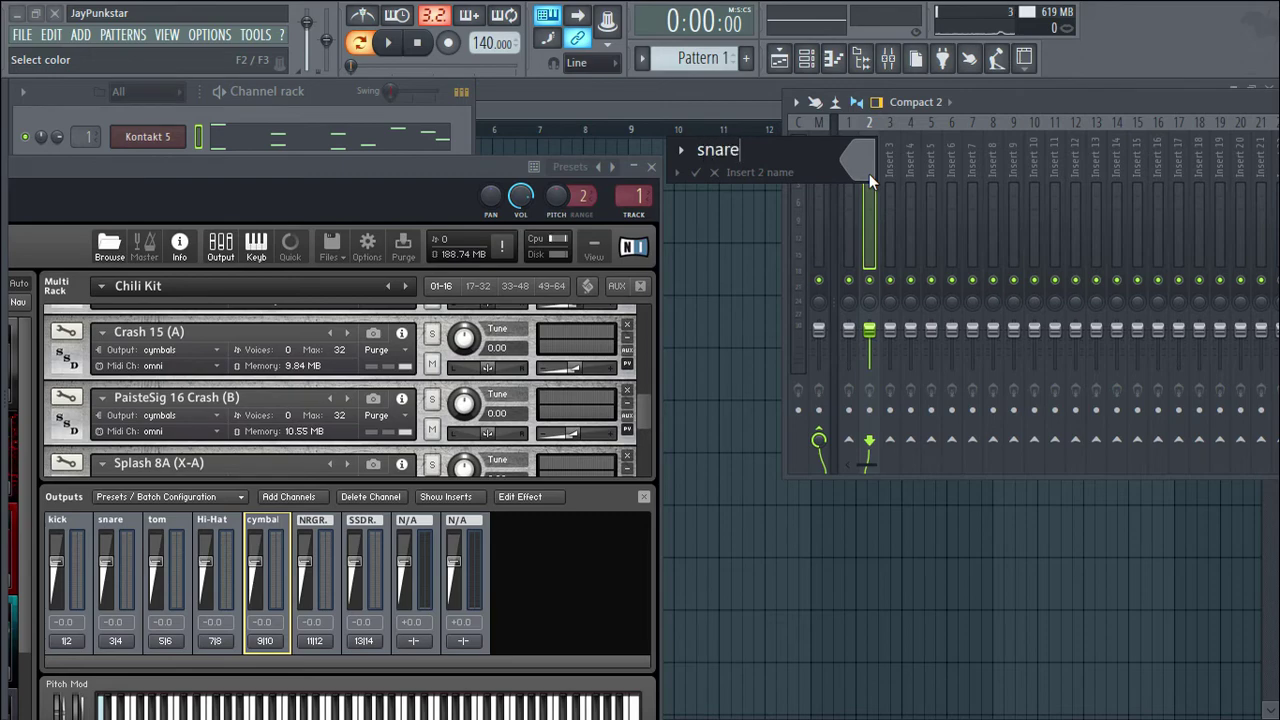
key(Return)
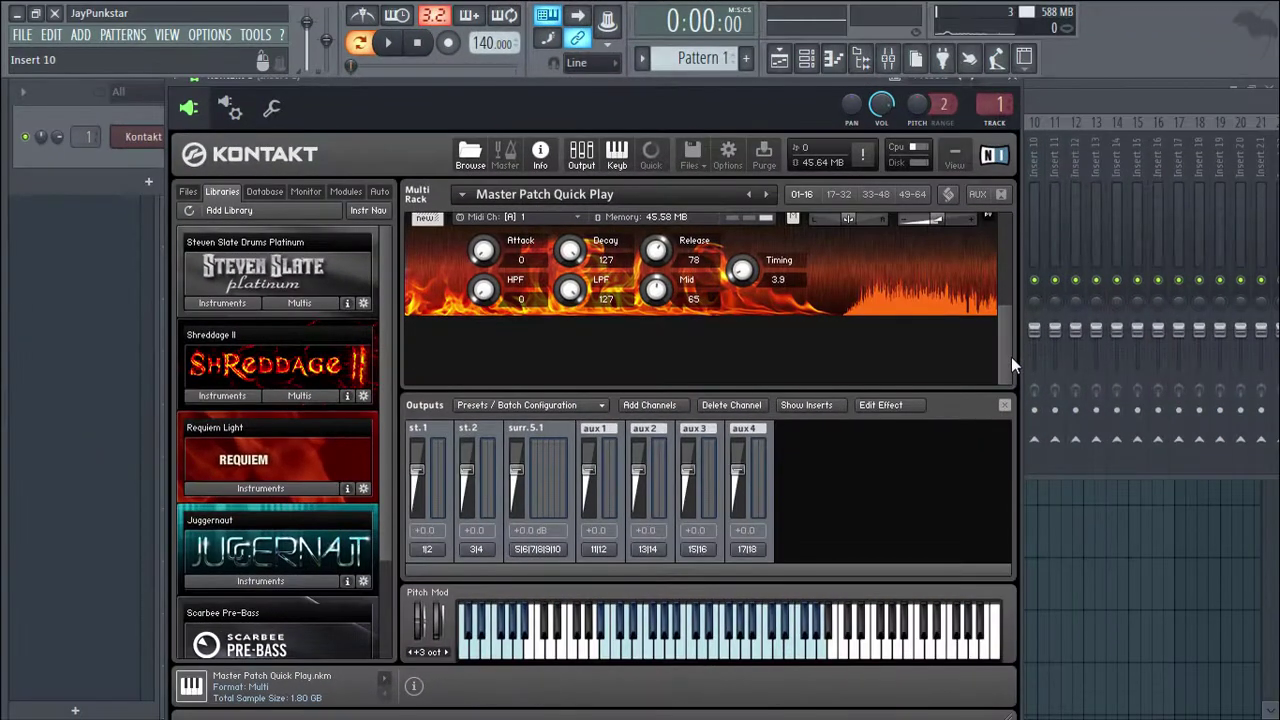
- Route the MASTER PATCH VELO instrument to output st. 1 and set its MIDI channel to omni
drag(1011, 357, 1011, 231)
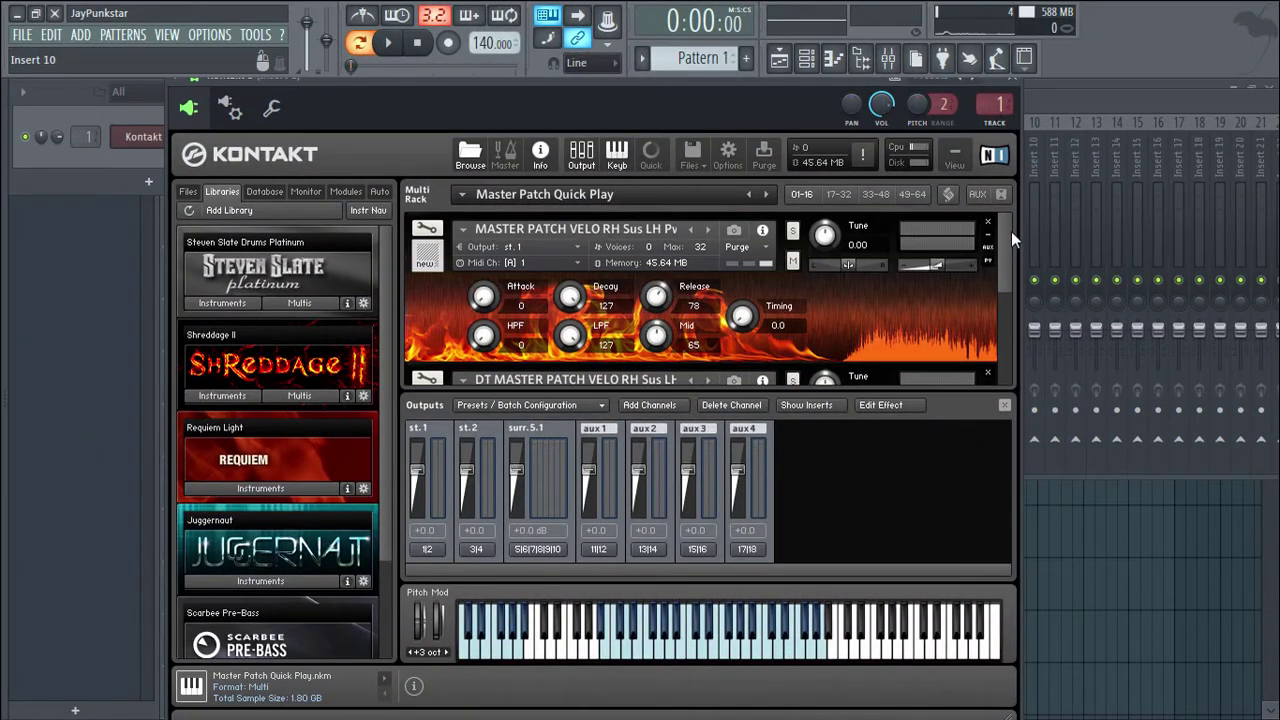
click(602, 74)
click(710, 80)
drag(710, 83, 560, 77)
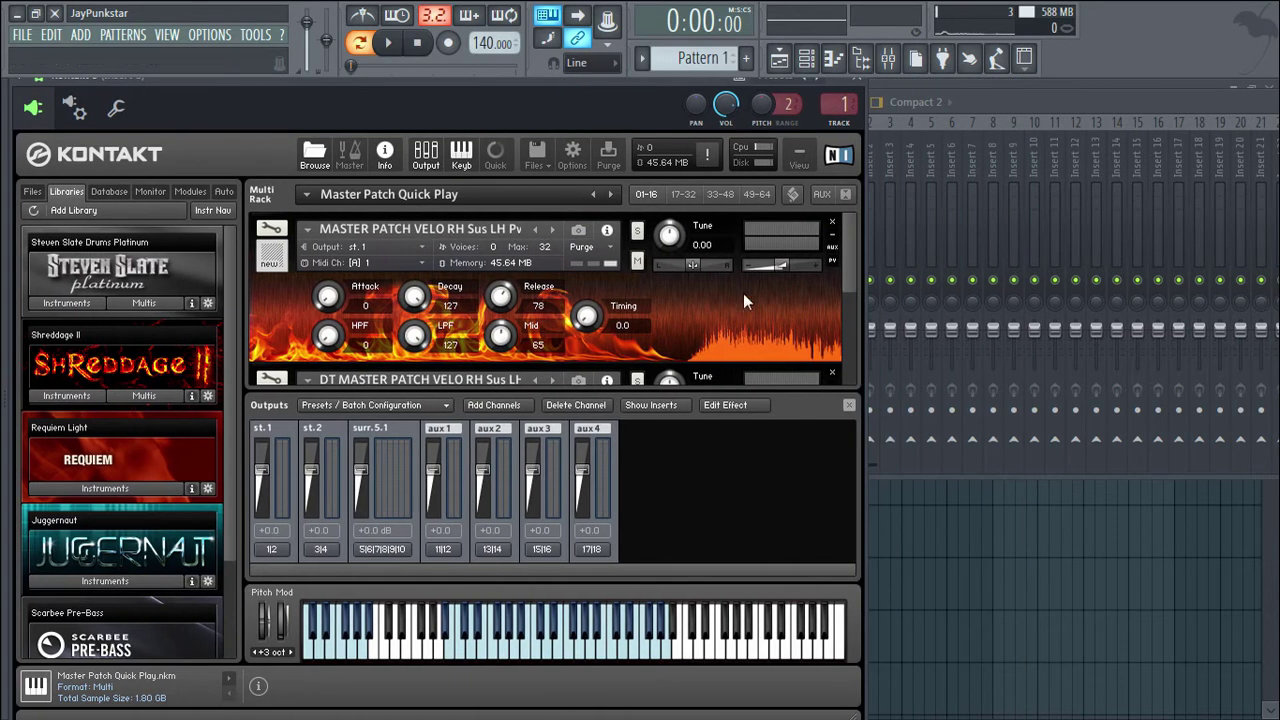
click(419, 250)
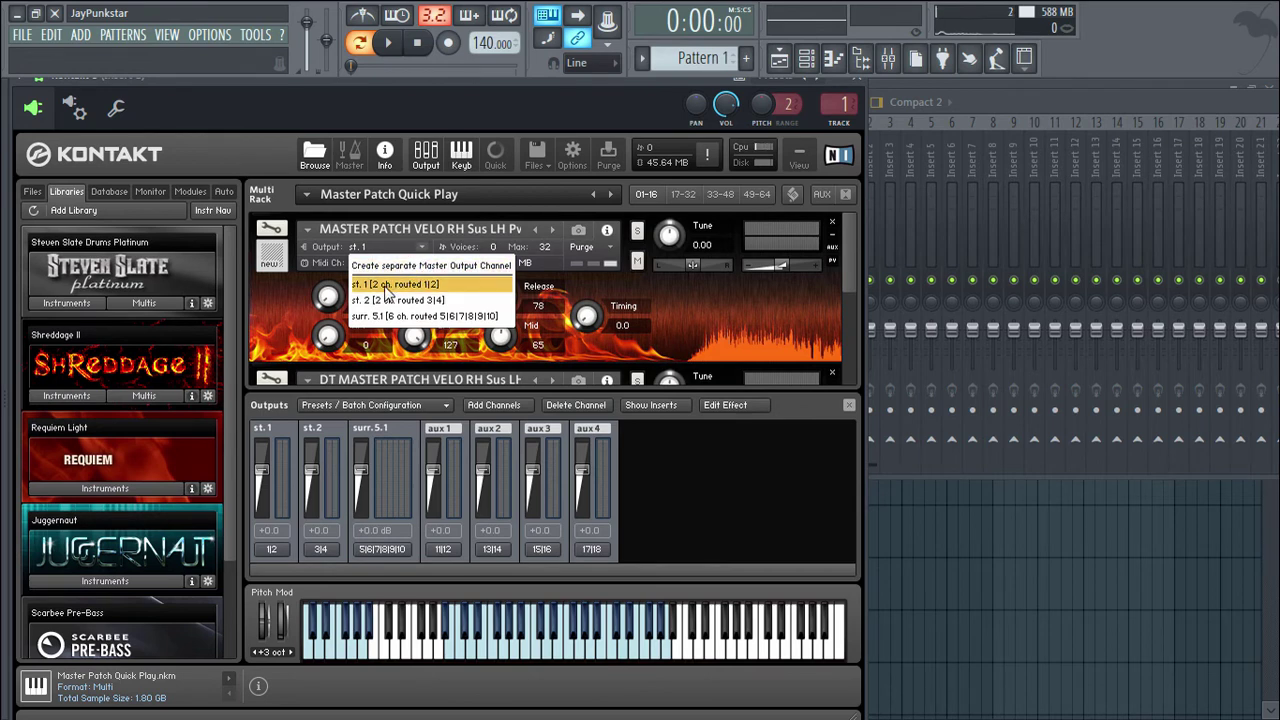
click(386, 288)
scroll(436, 284, down, 1)
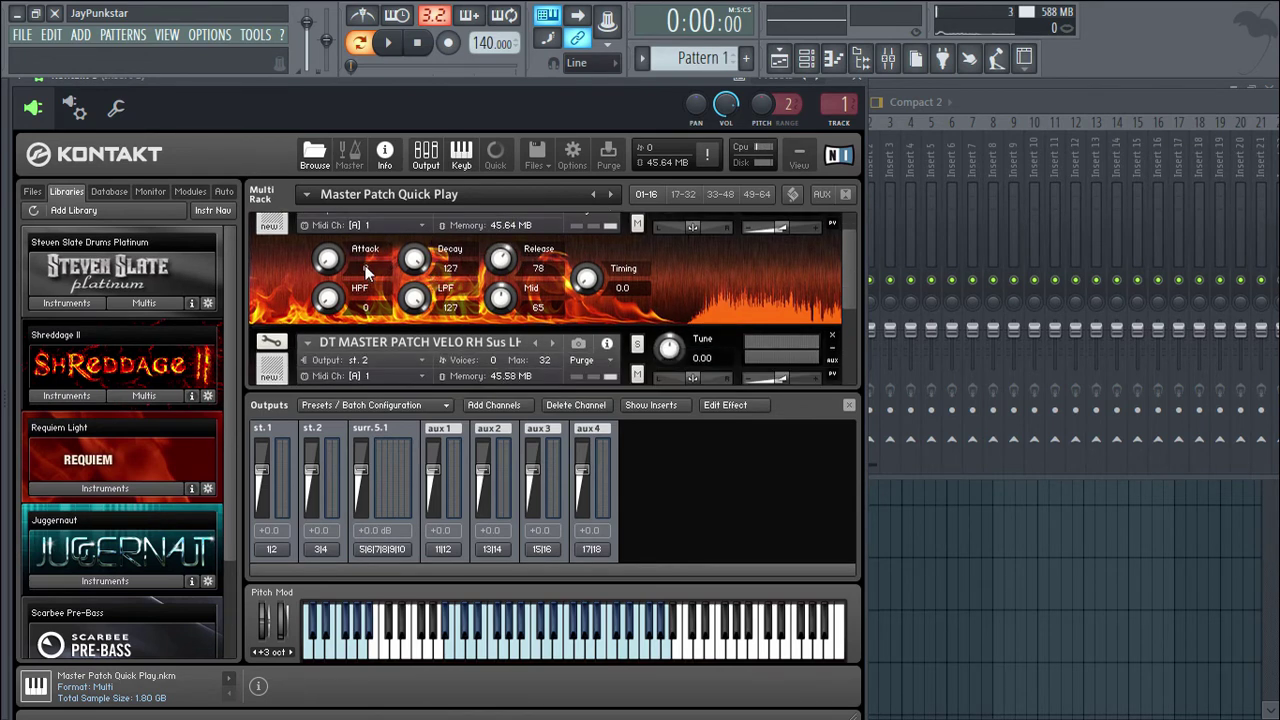
click(413, 228)
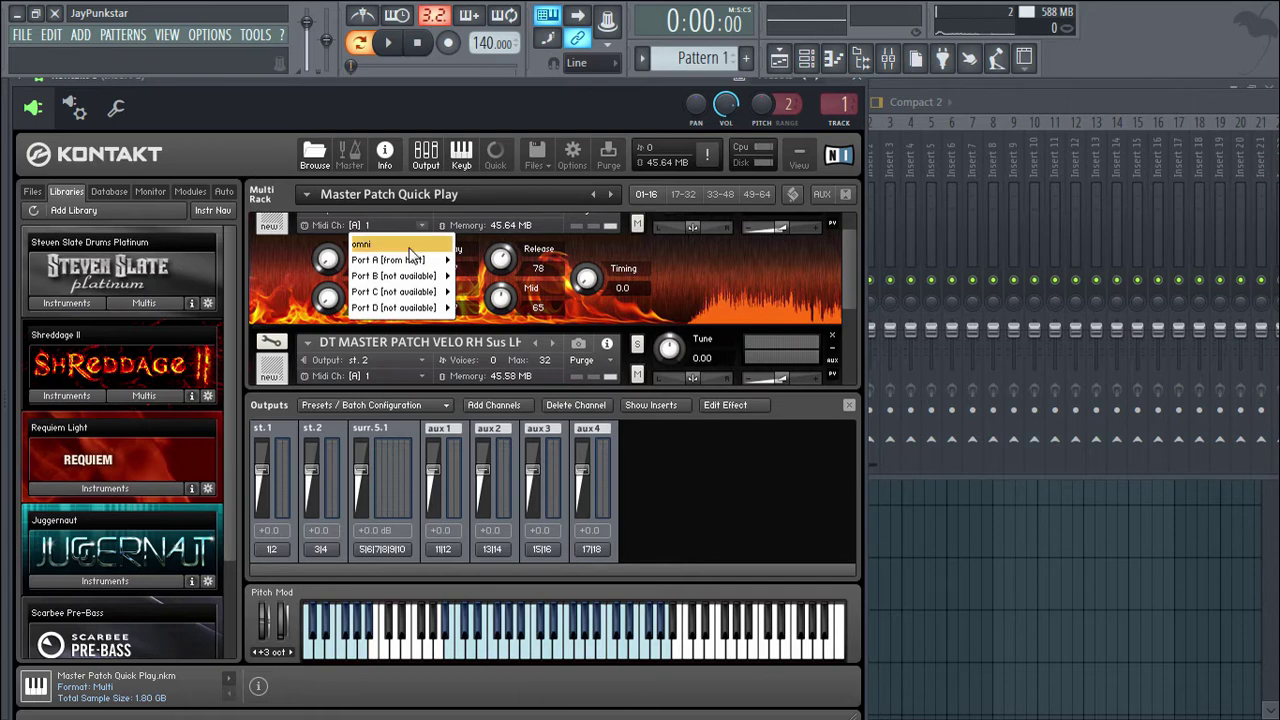
click(395, 243)
- Route the DT MASTER PATCH VELO instrument to output st. 2 and set its MIDI channel to omni
scroll(605, 268, down, 1)
click(412, 305)
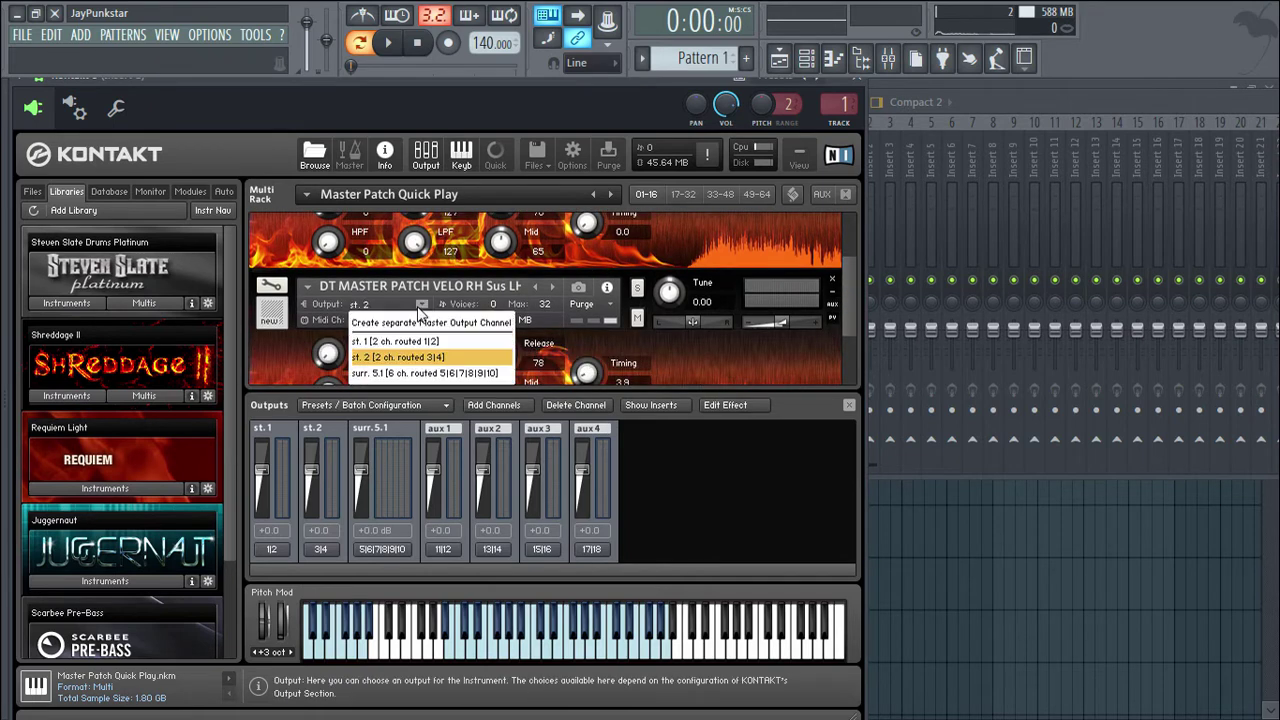
click(412, 358)
scroll(412, 350, down, 1)
click(405, 274)
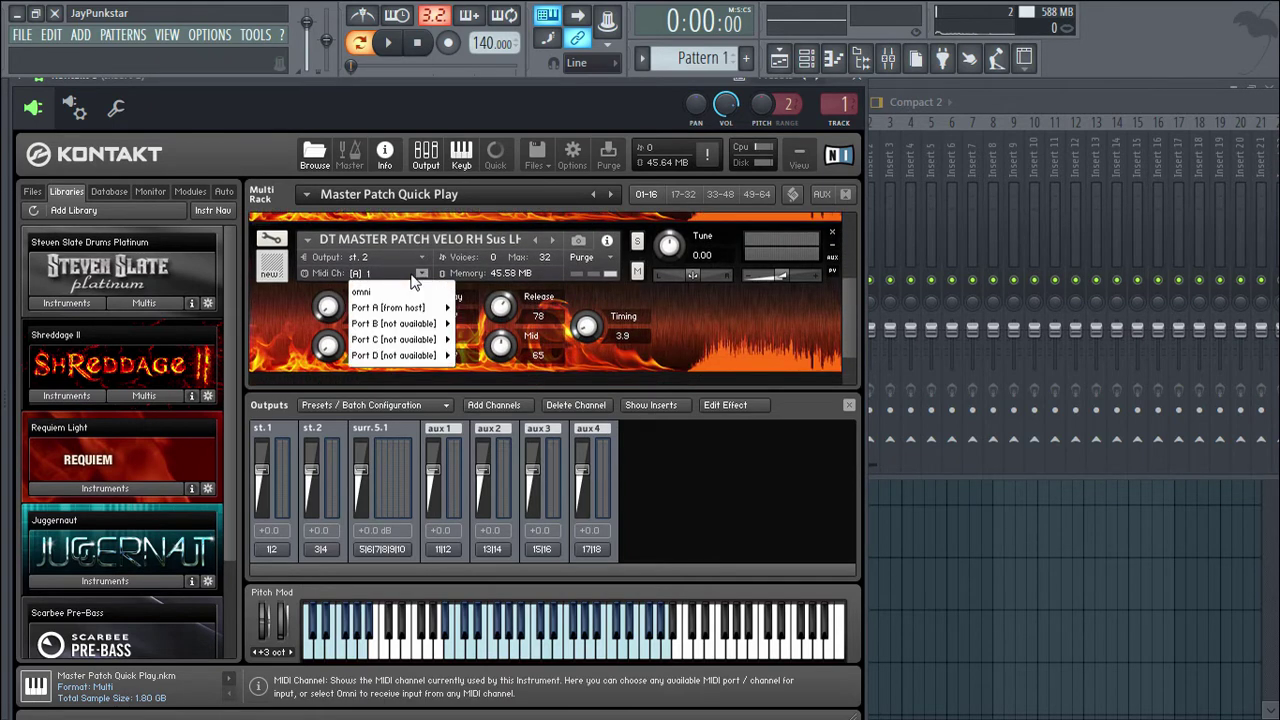
click(407, 291)
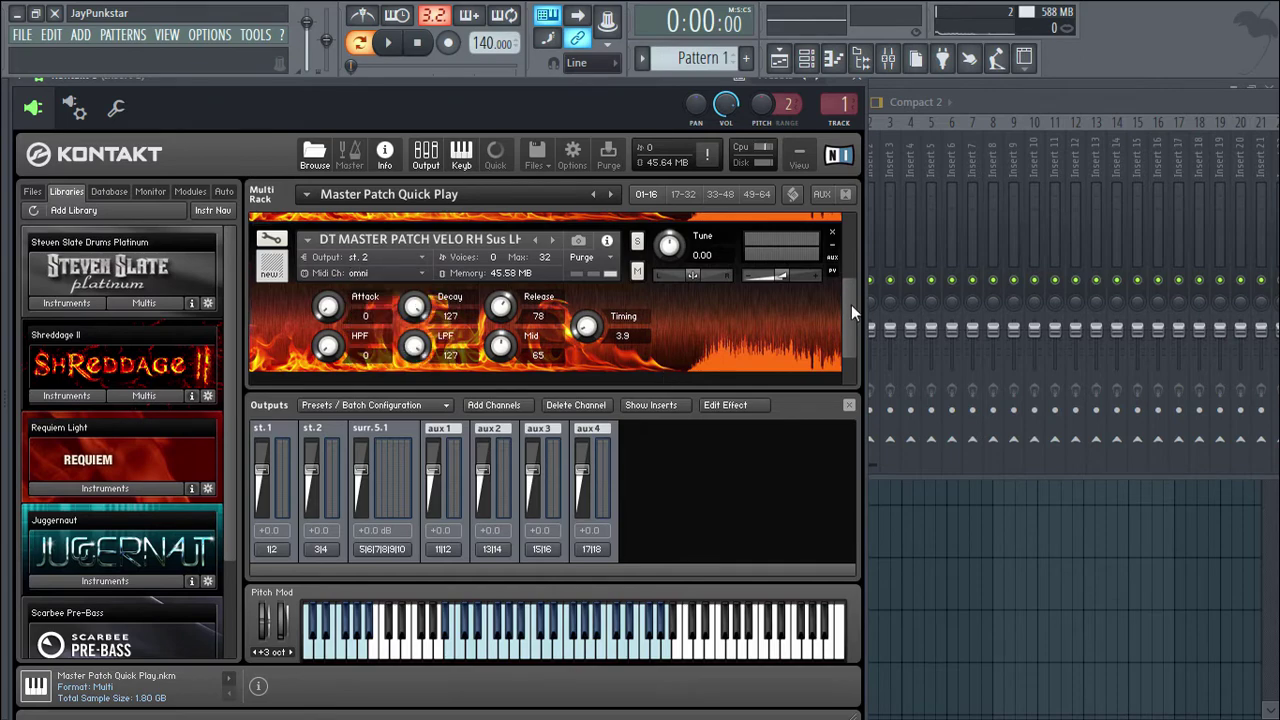
drag(851, 304, 847, 227)
- Move the Kontakt window clear of the mixer and play test notes to see which mixer tracks receive signal
drag(665, 88, 289, 82)
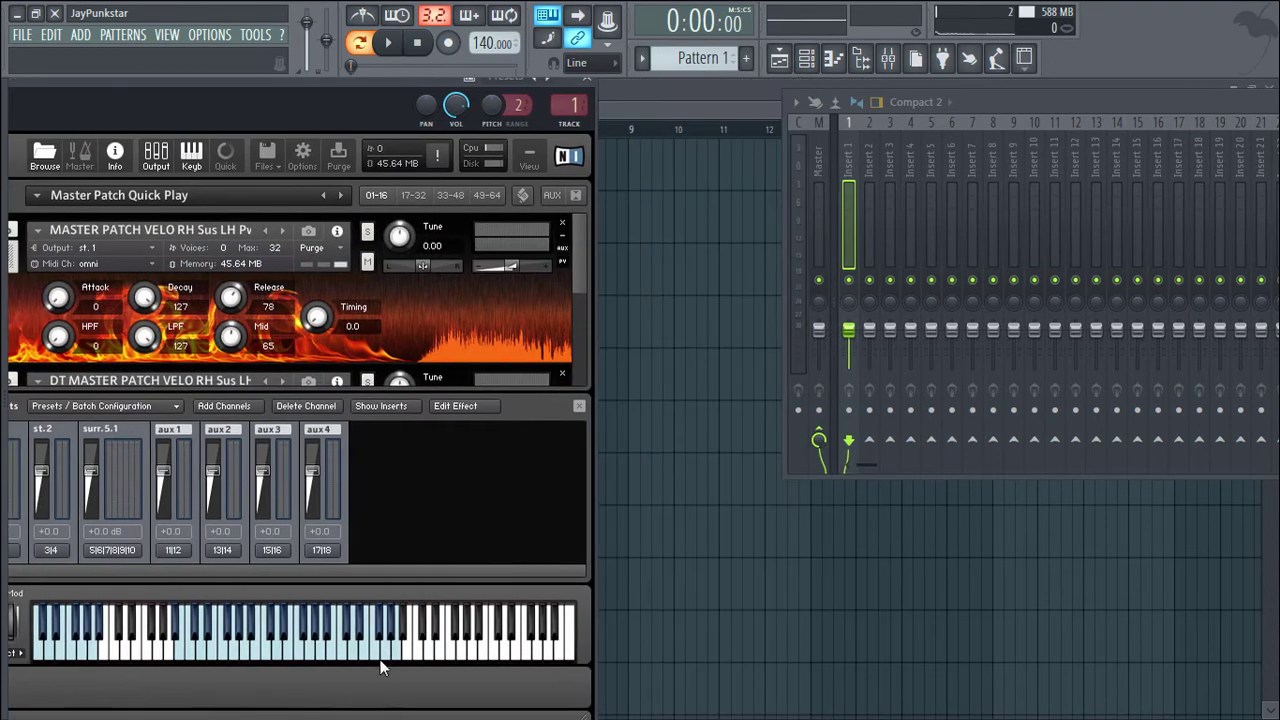
click(287, 646)
click(287, 646)
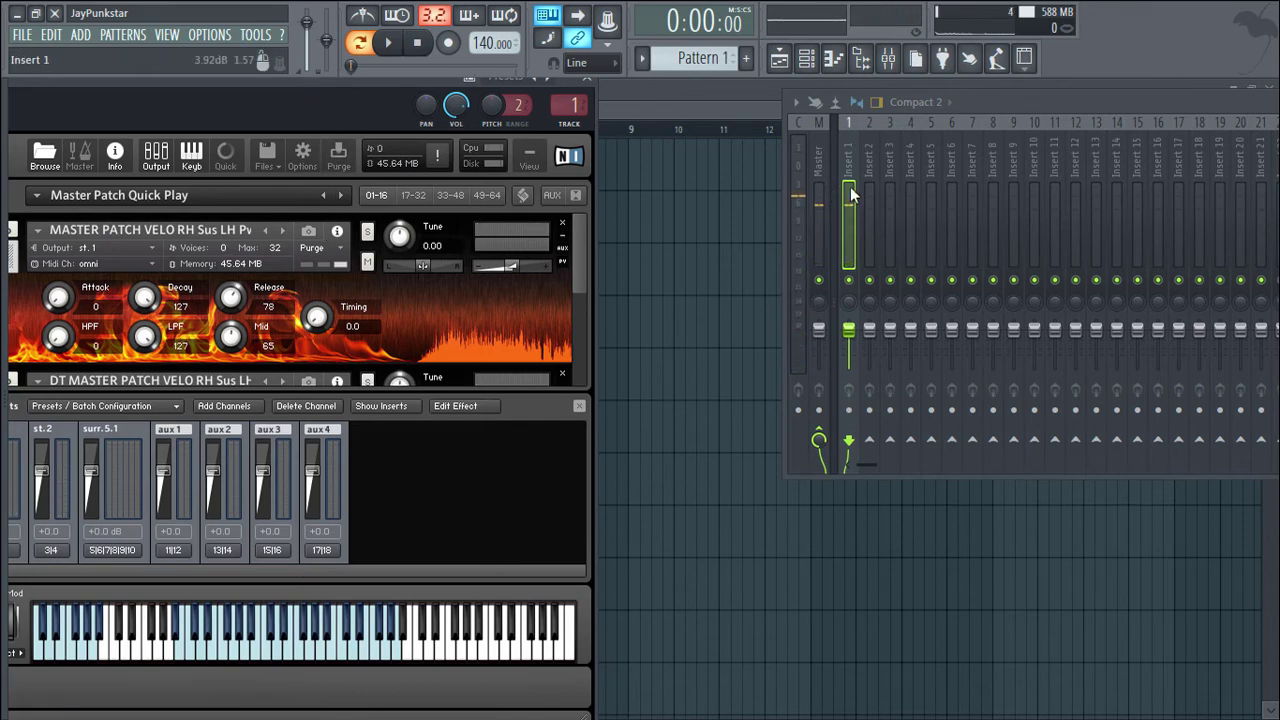
click(278, 651)
click(345, 651)
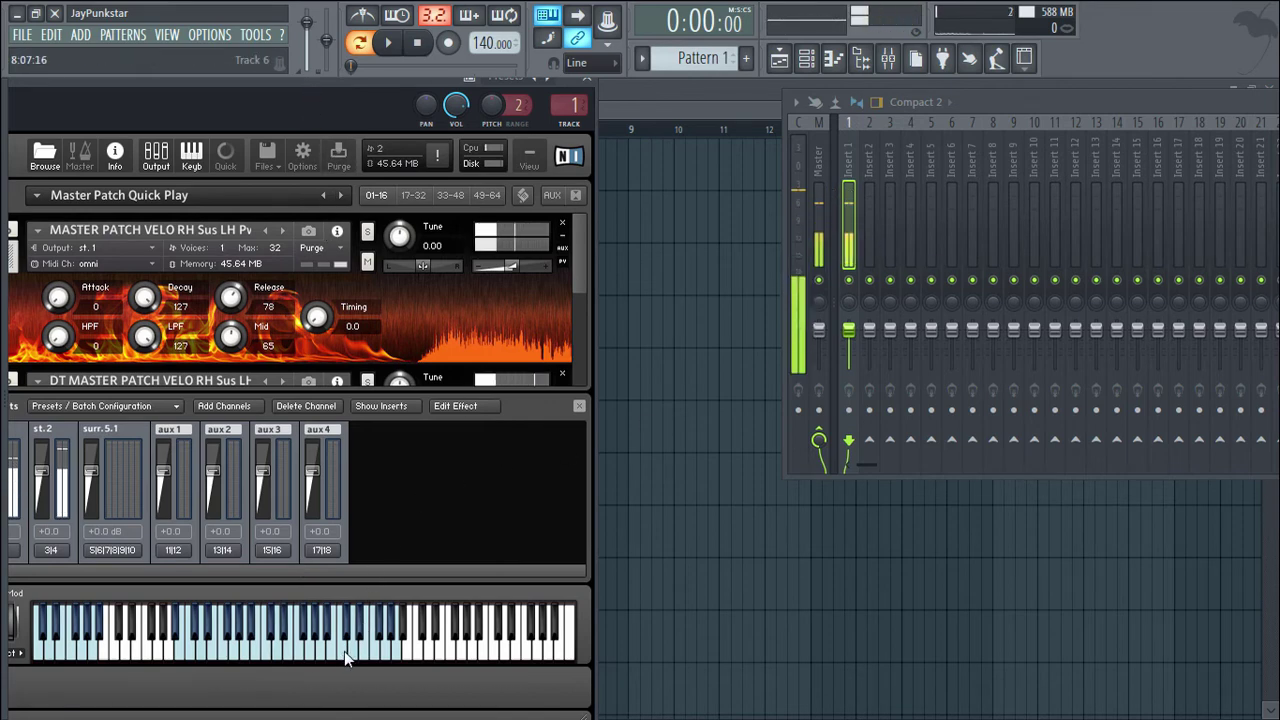
- Auto map Kontakt's outputs to the mixer in the plugin's processing settings, and return to the instrument view
drag(368, 83, 724, 107)
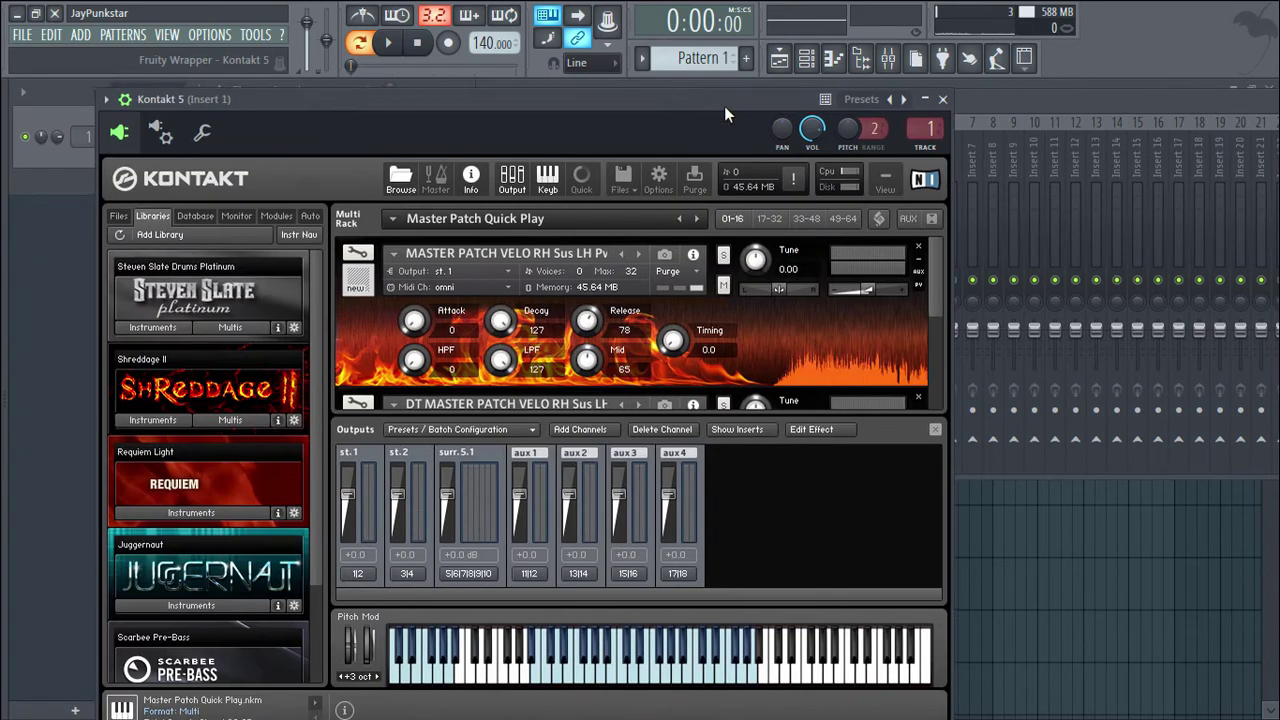
click(161, 137)
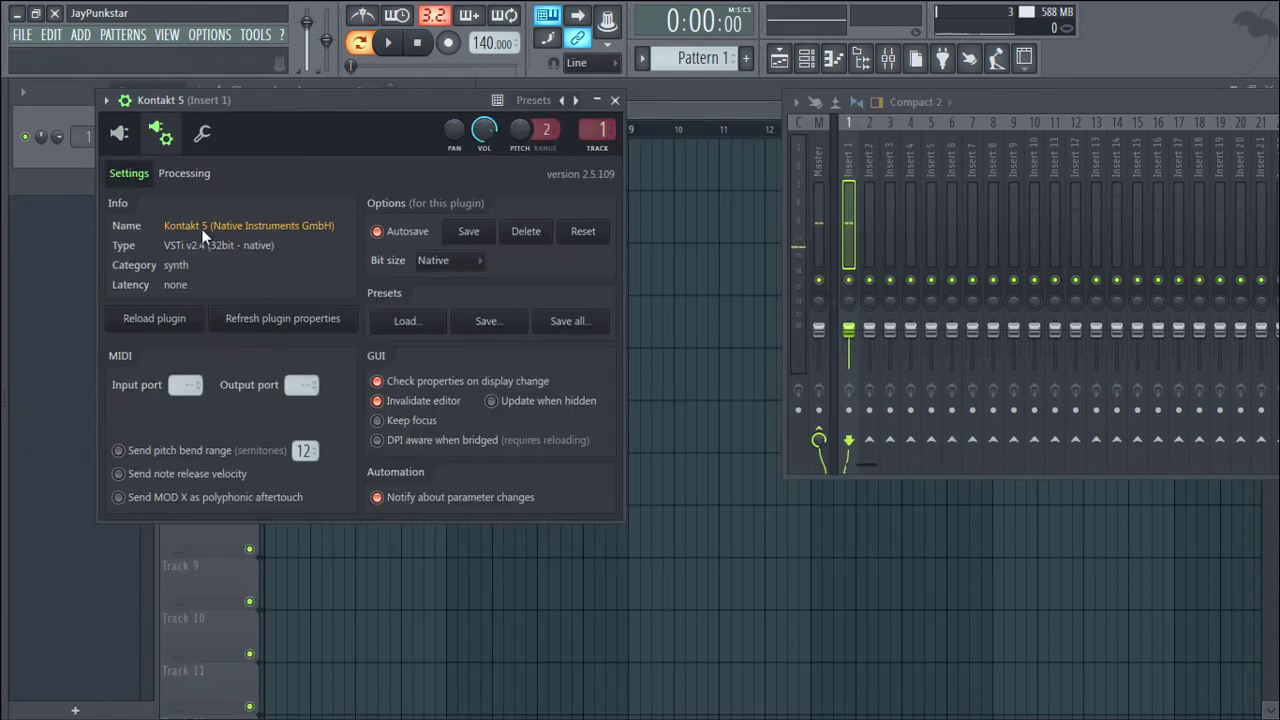
click(186, 173)
click(455, 325)
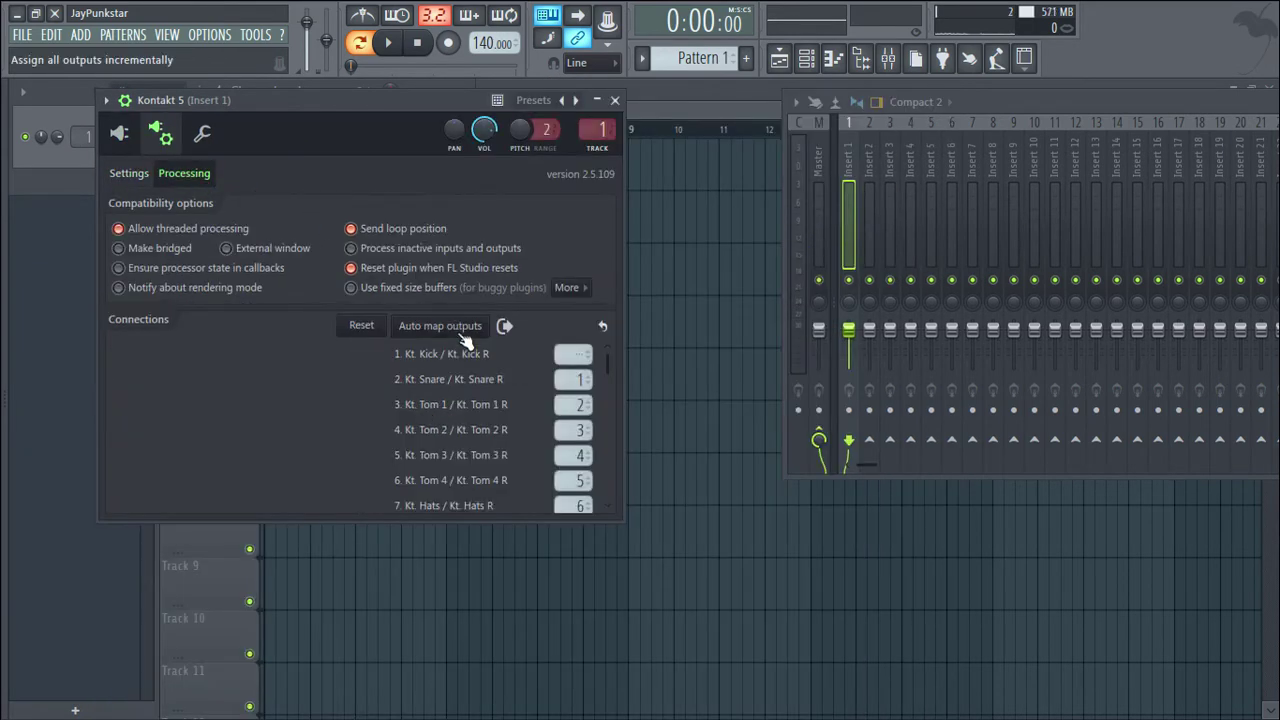
click(122, 136)
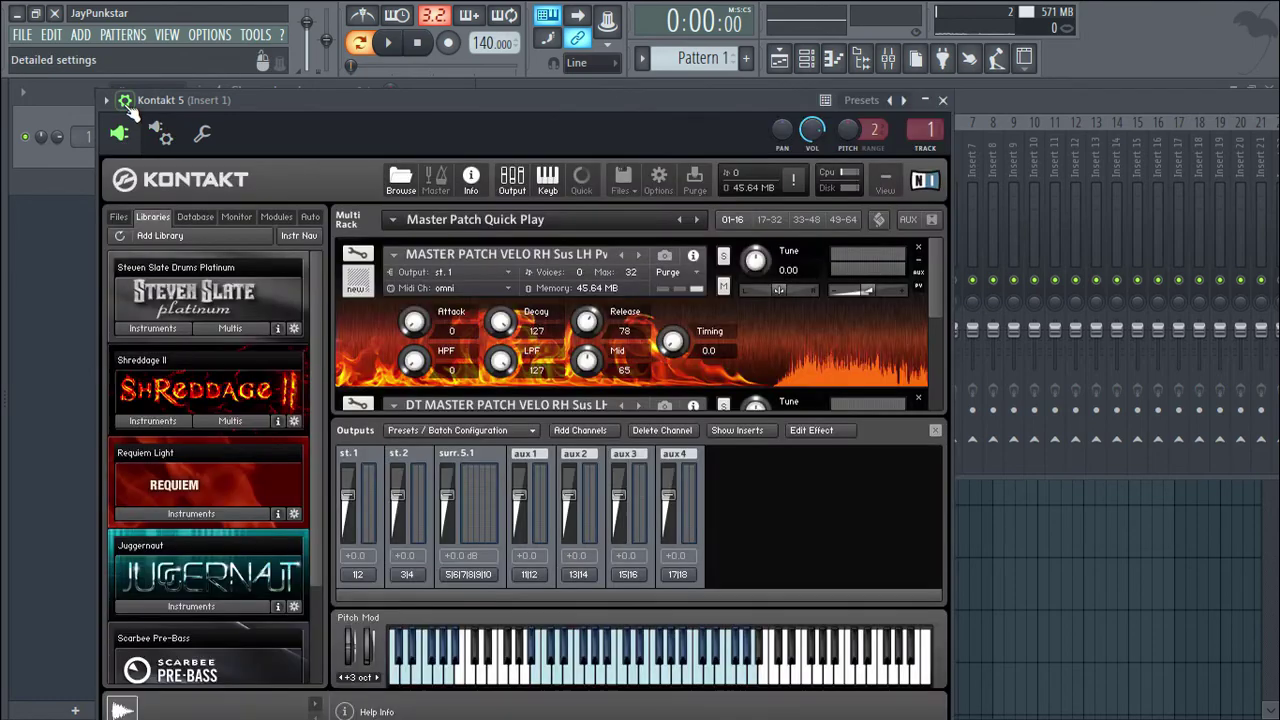
- Uncover the mixer again and play test notes to check the levels on Insert 1 and Insert 2
drag(499, 106, 195, 95)
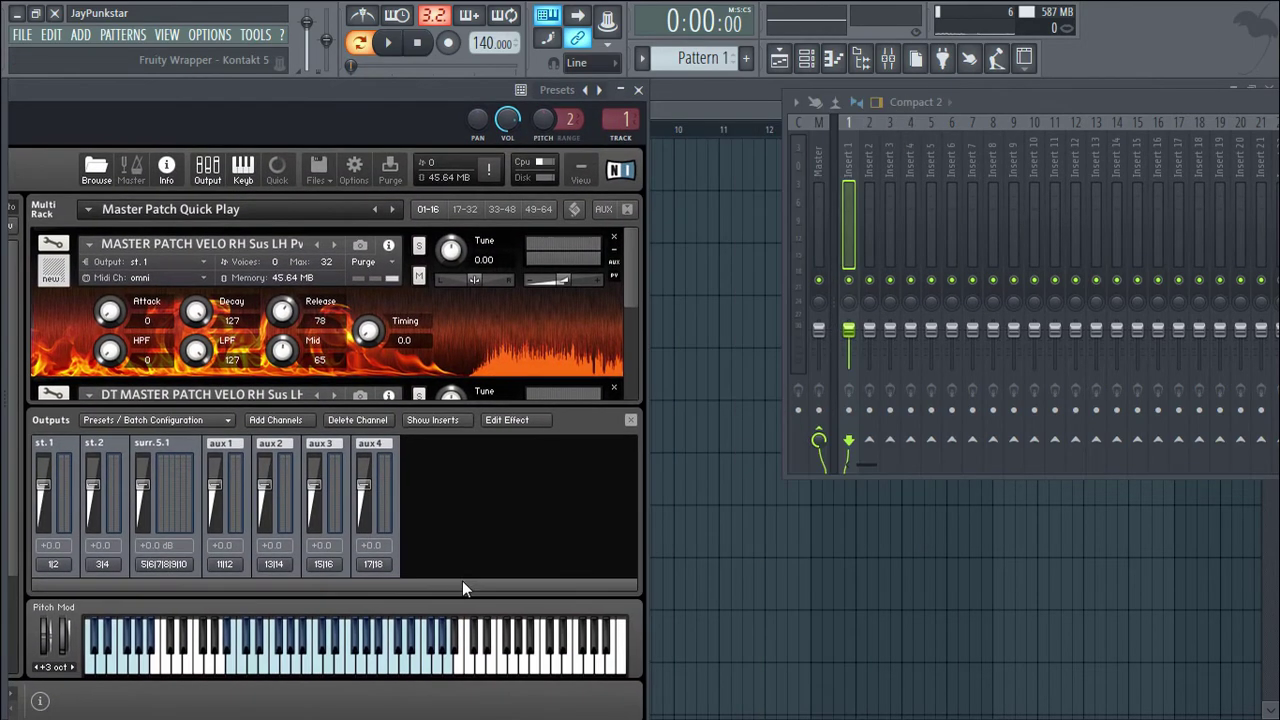
click(393, 668)
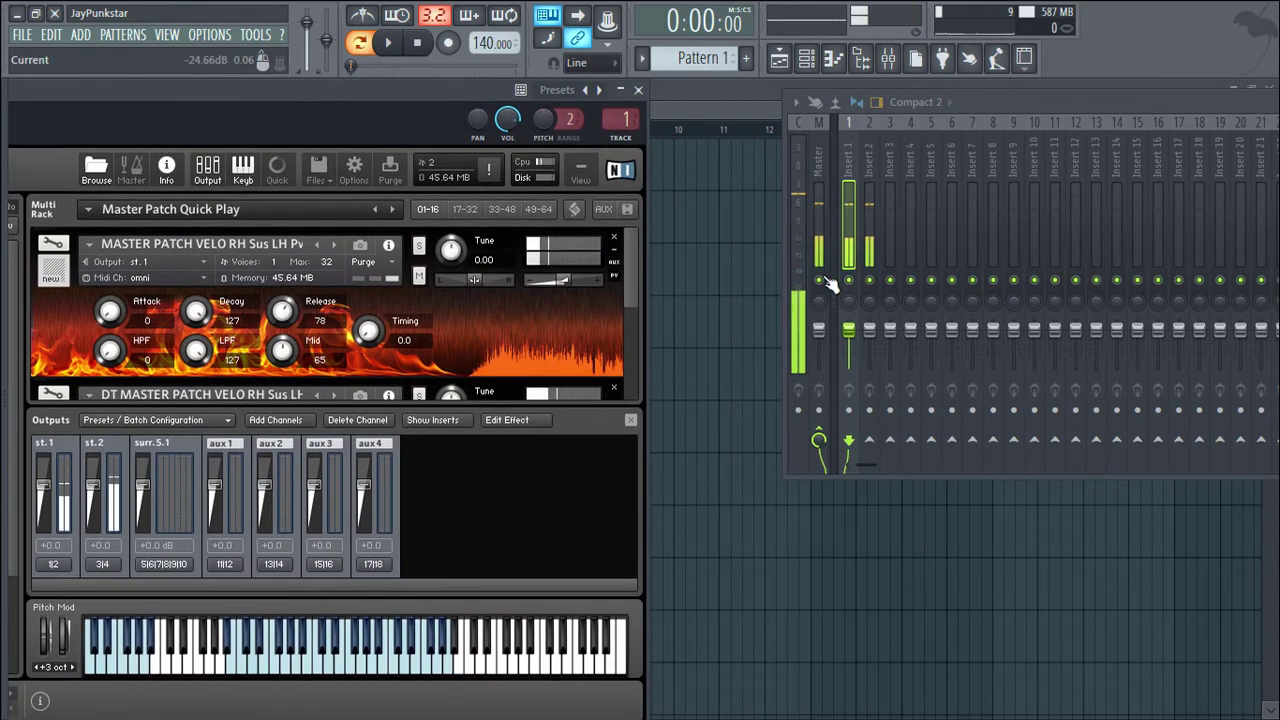
click(393, 668)
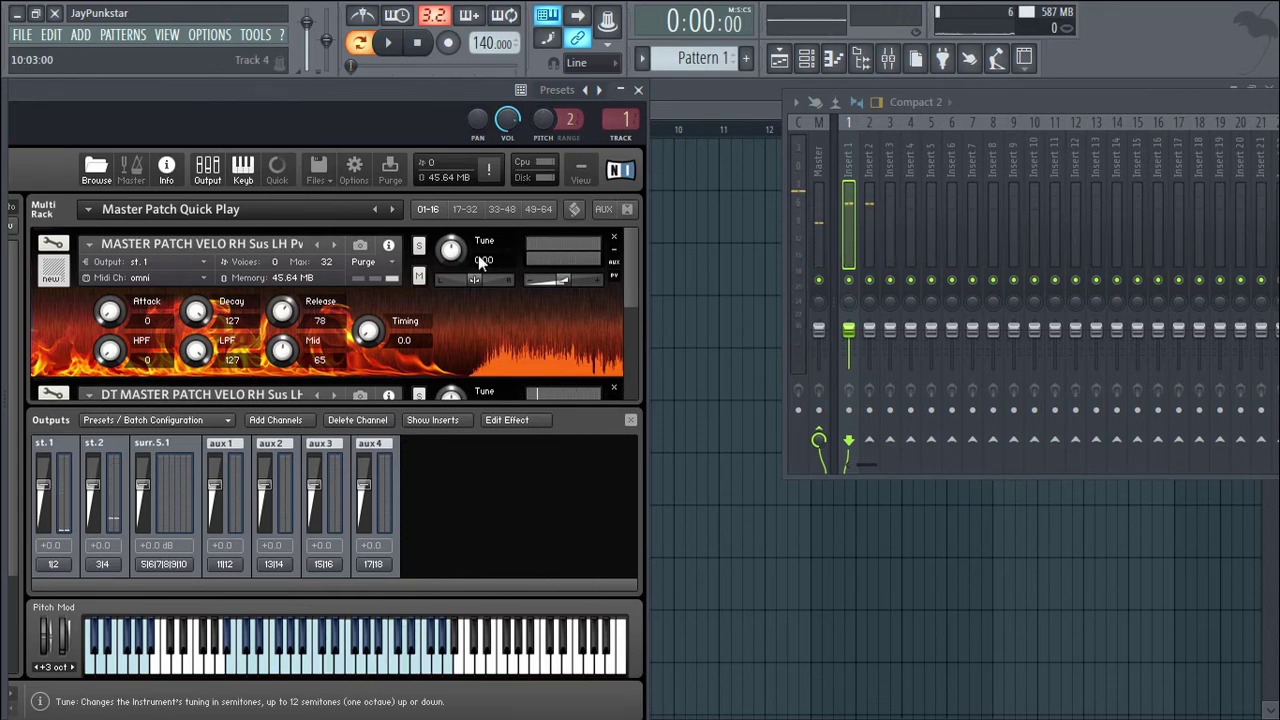
- Pan mixer Insert 1 left and Insert 2 right, and play a test note to audition the double-tracked guitars
drag(329, 98, 314, 84)
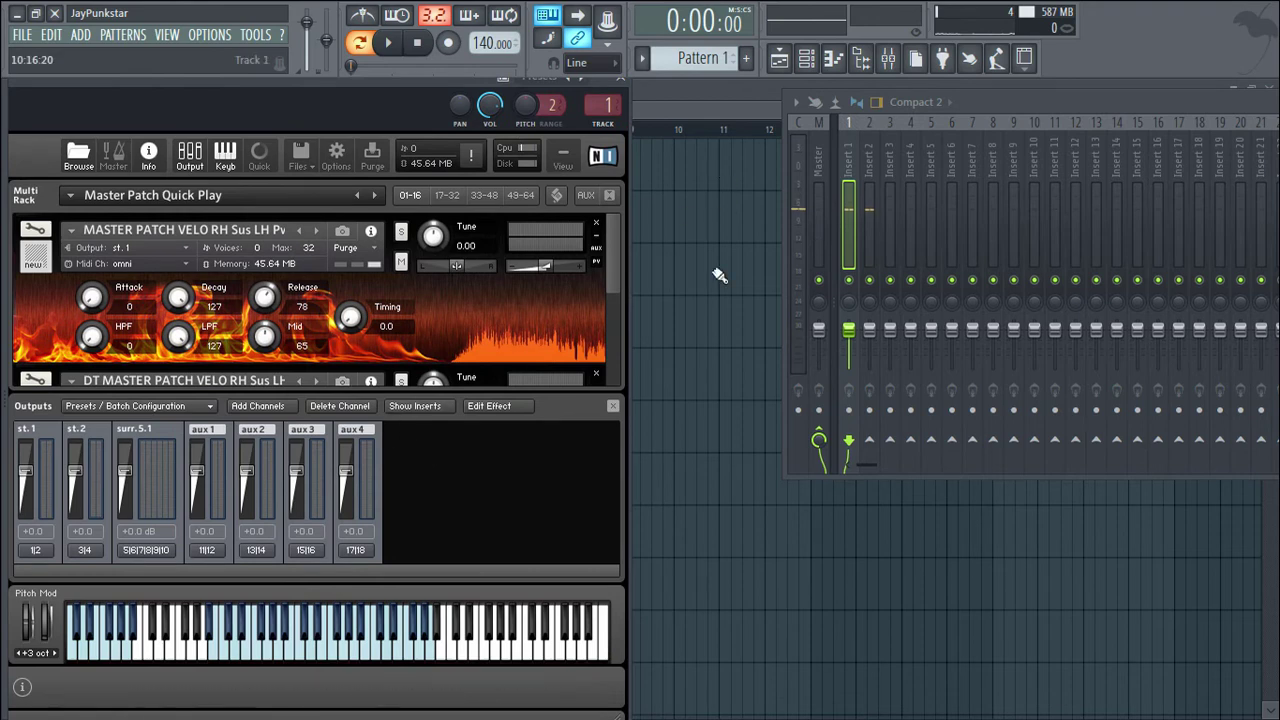
click(869, 284)
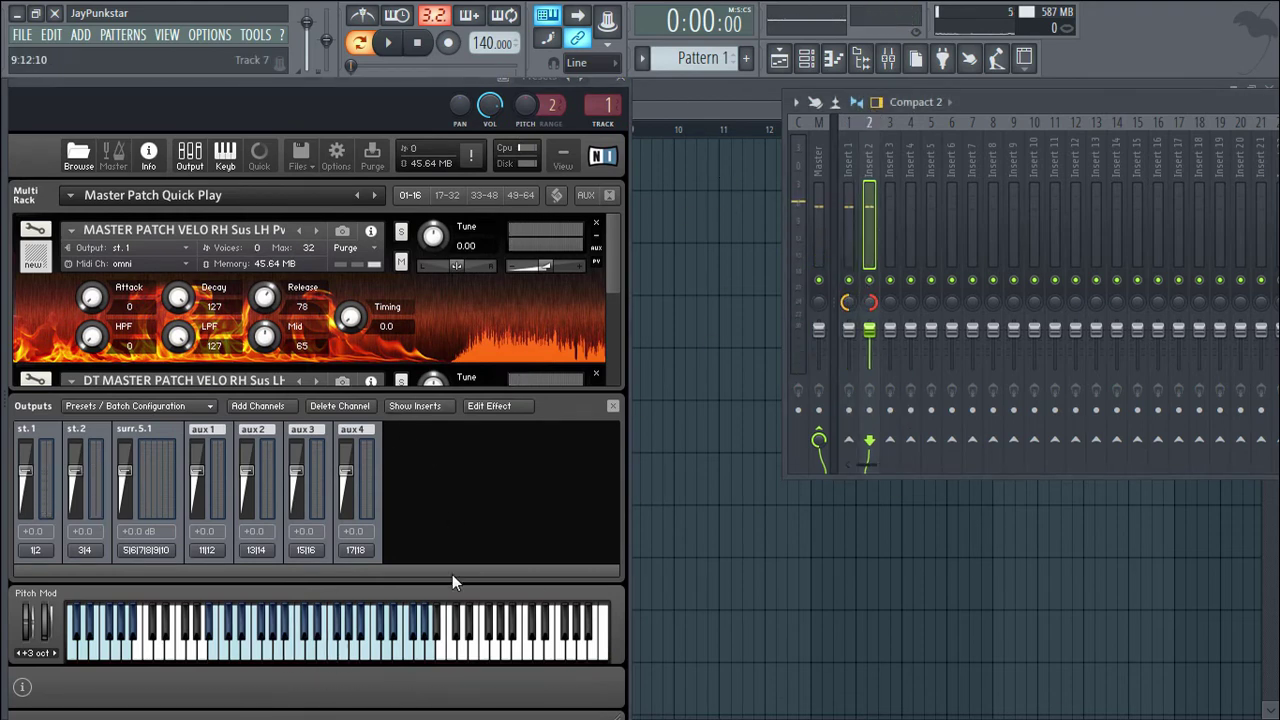
click(340, 650)
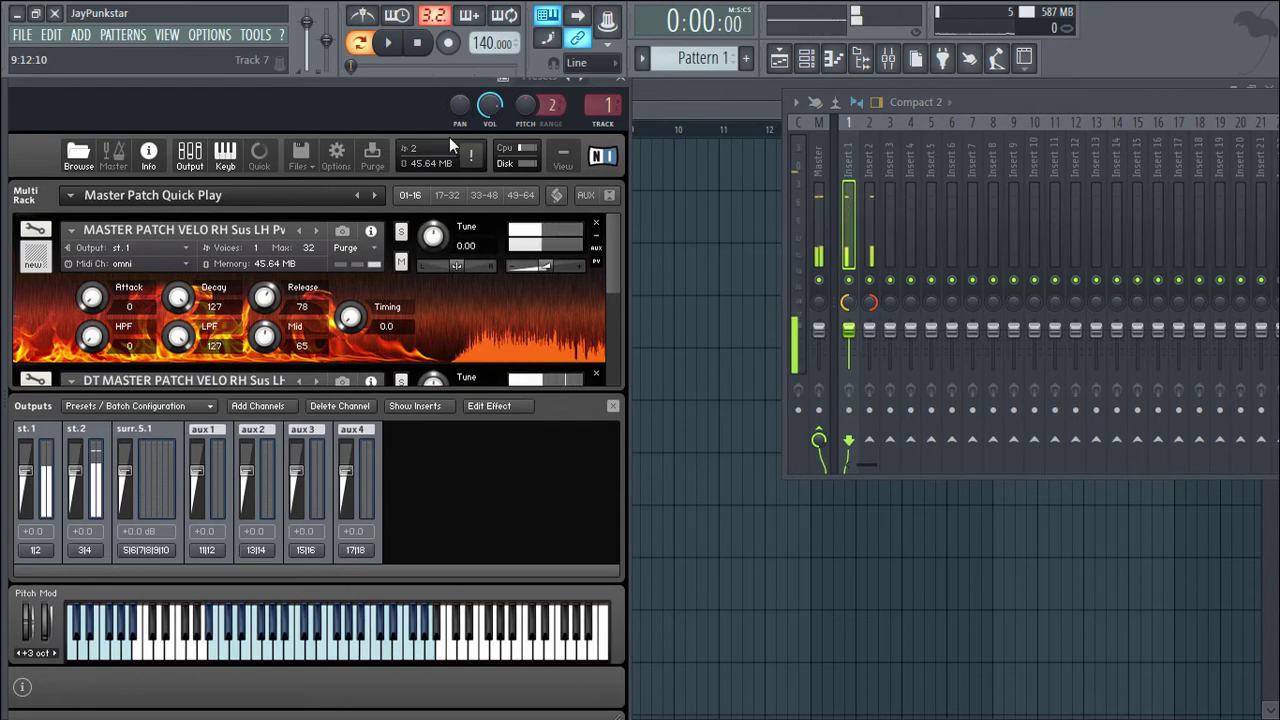
- Open the Kontakt 5 channel's piano roll and draw four consecutive one-beat notes, C3, D3, C3 and D3, in bar 1
drag(388, 81, 642, 213)
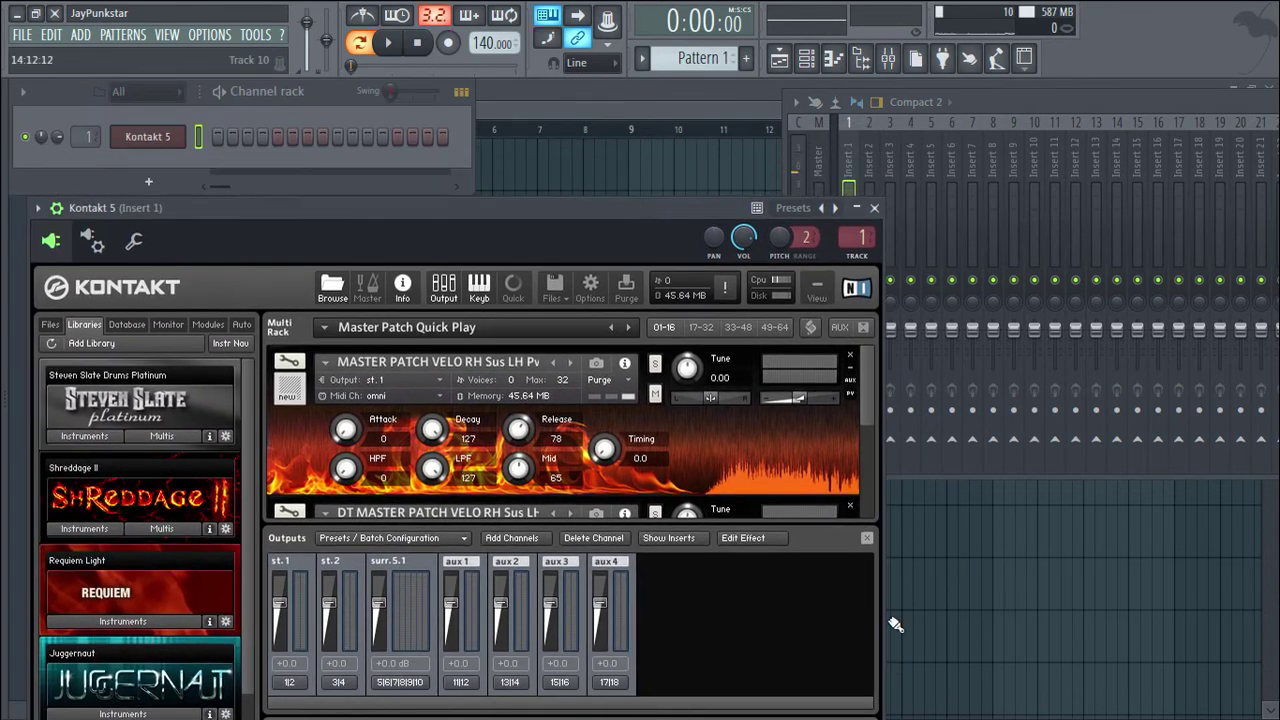
right_click(165, 140)
click(208, 139)
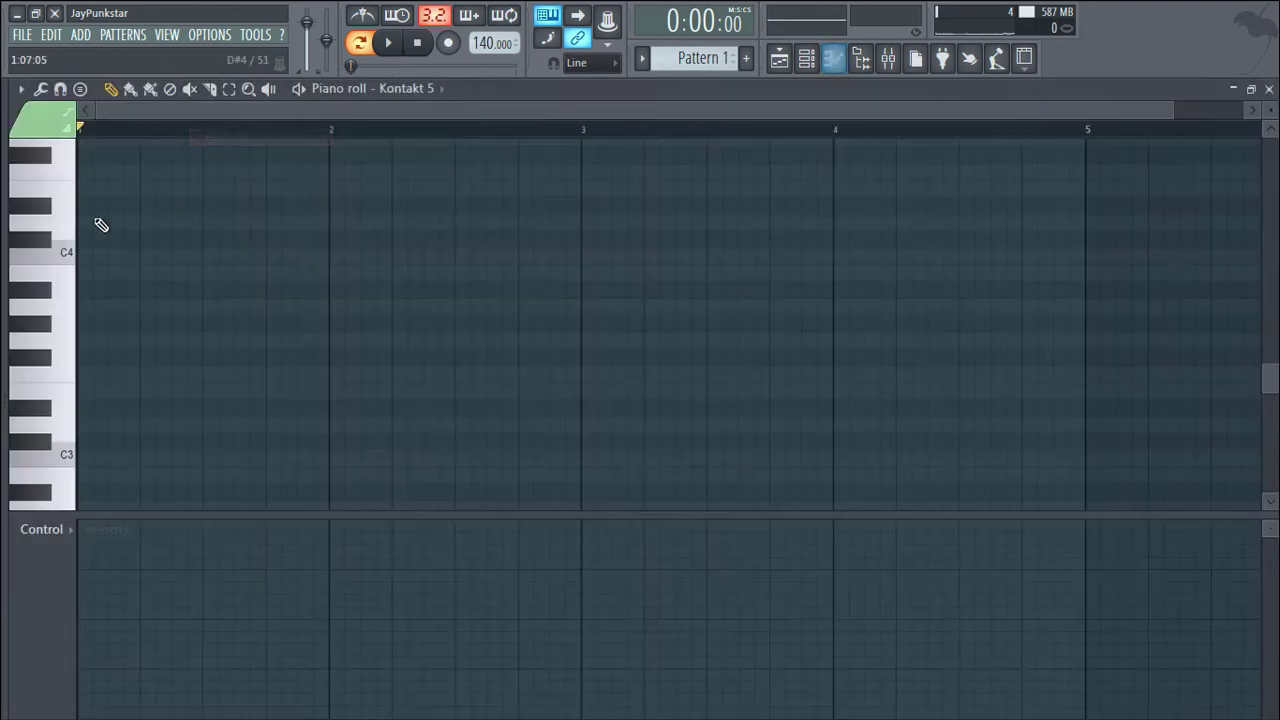
mouse_move(86, 268)
mouse_down()
mouse_move(94, 666)
mouse_move(74, 327)
mouse_move(88, 262)
mouse_up()
click(148, 232)
click(221, 266)
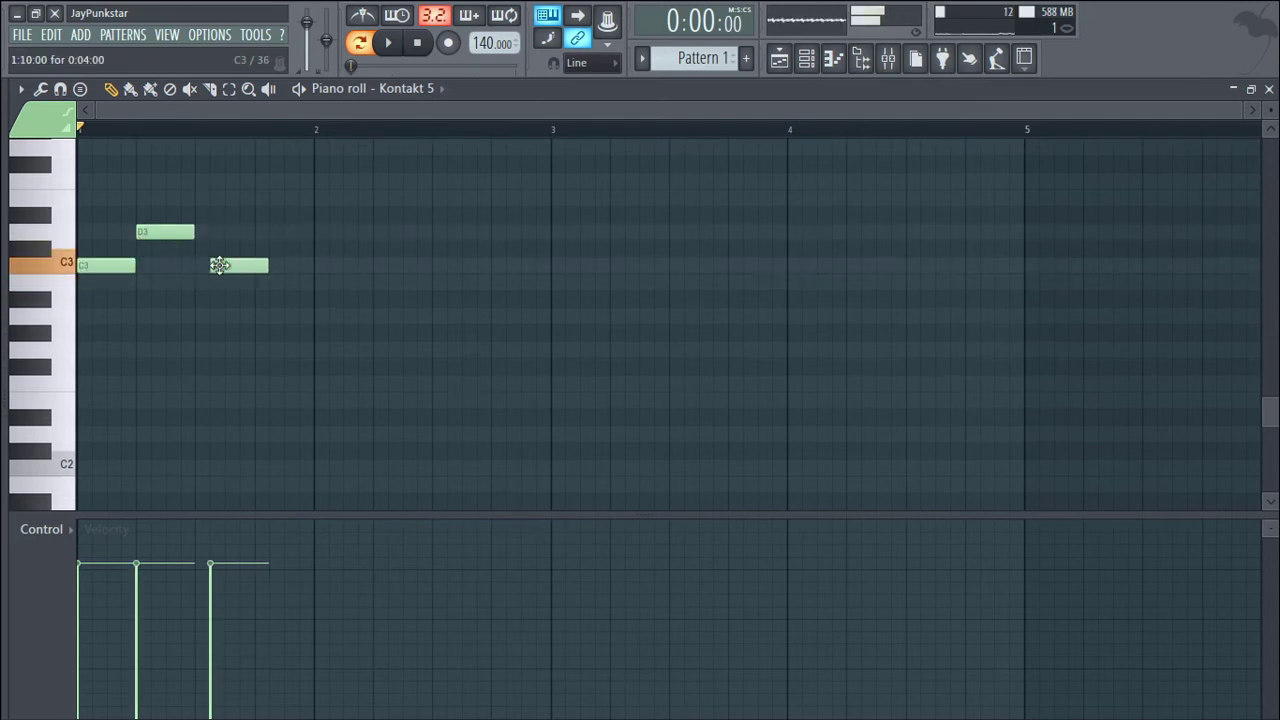
drag(256, 266, 245, 266)
click(262, 232)
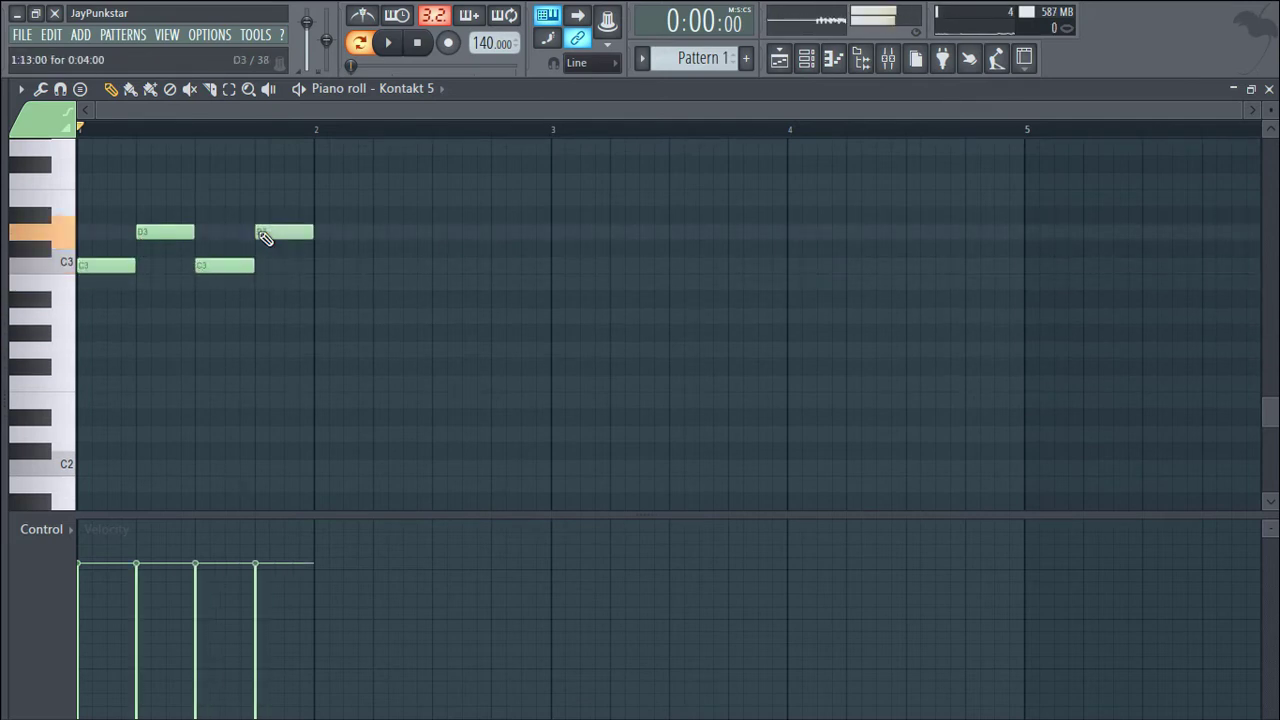
- Play the pattern, bring the mixer back into view to watch the two guitar tracks, and stop playback
click(388, 42)
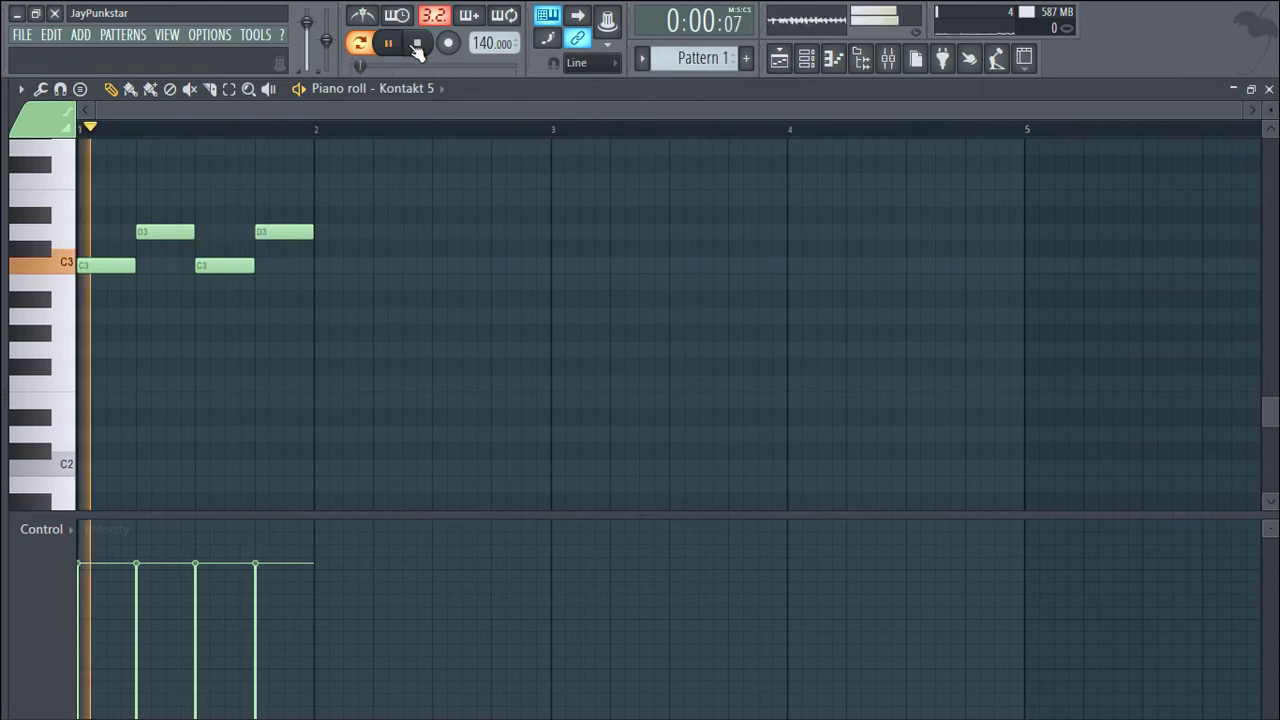
click(1251, 90)
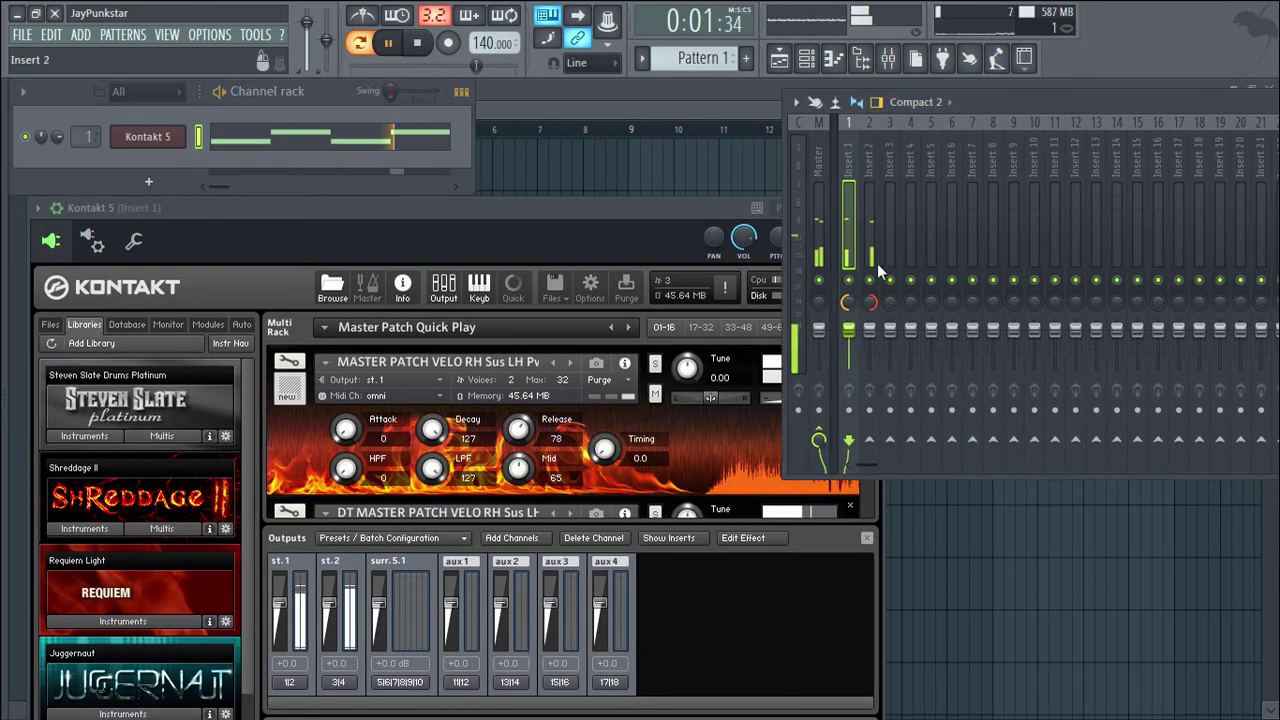
click(419, 48)
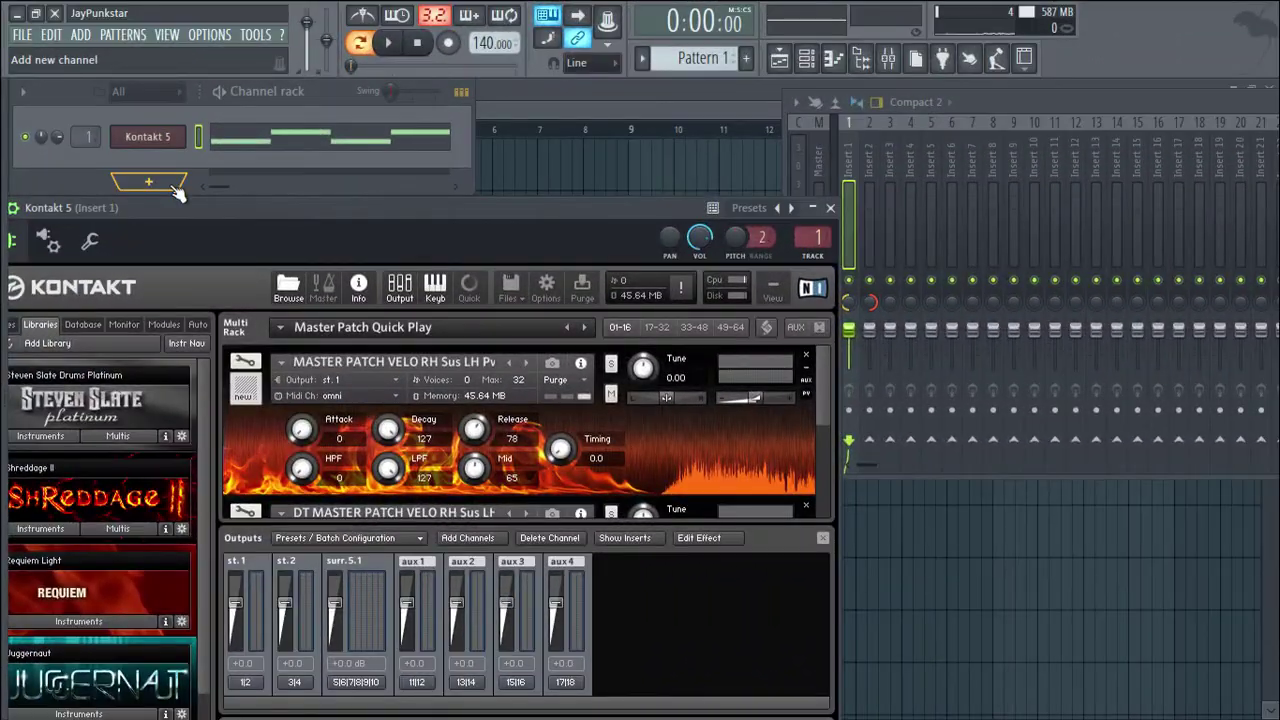
- Add a MIDI Out channel to the channel rack and move its window clear of the Kontakt 5 window
drag(237, 216, 250, 357)
click(161, 183)
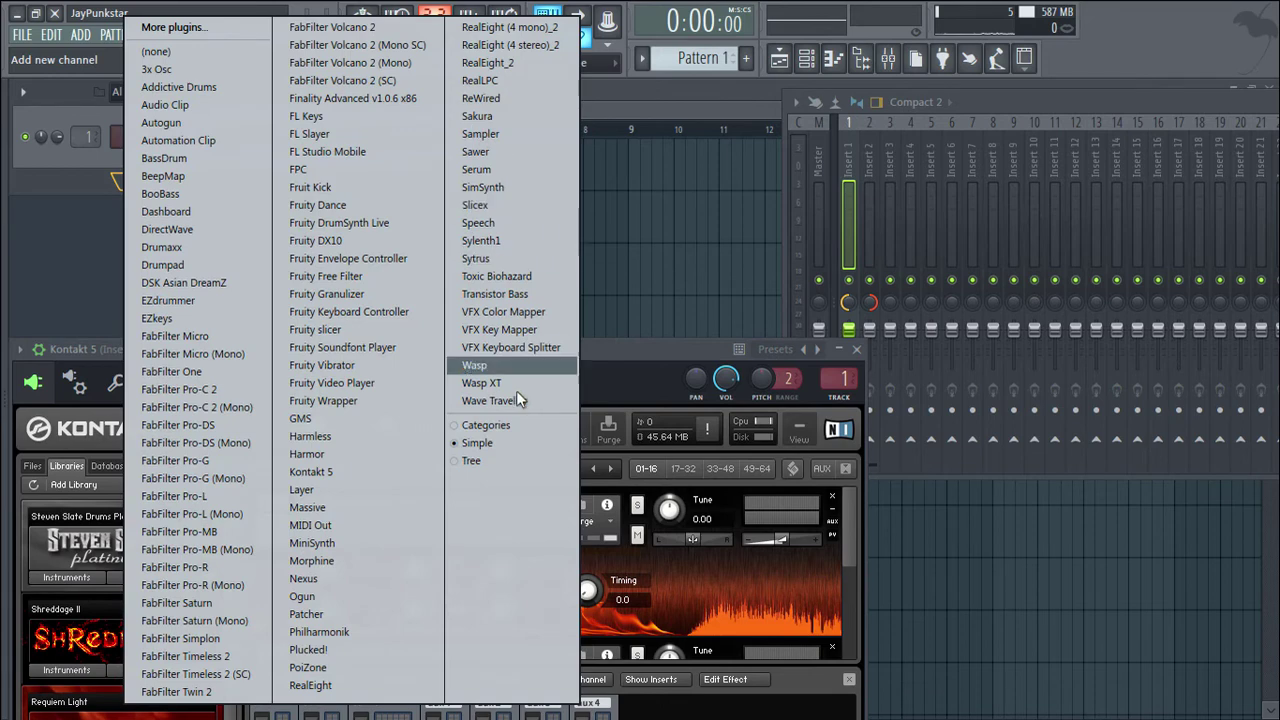
click(323, 526)
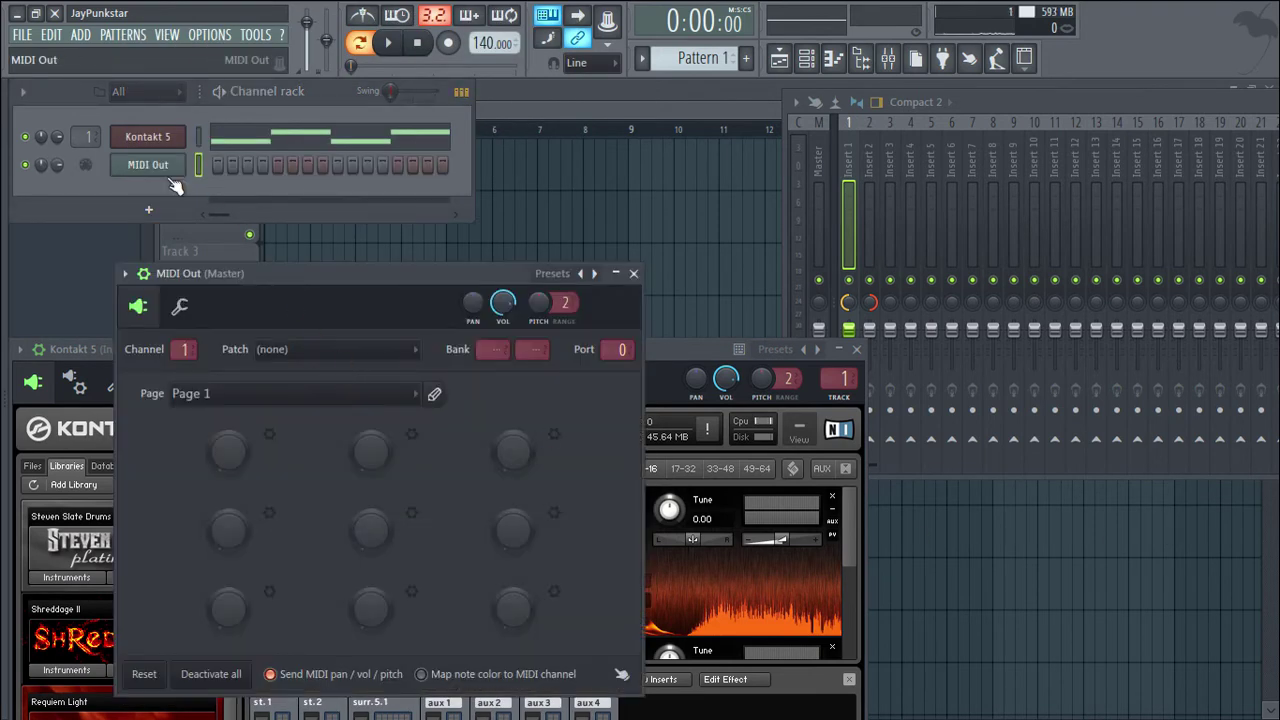
drag(348, 275, 907, 124)
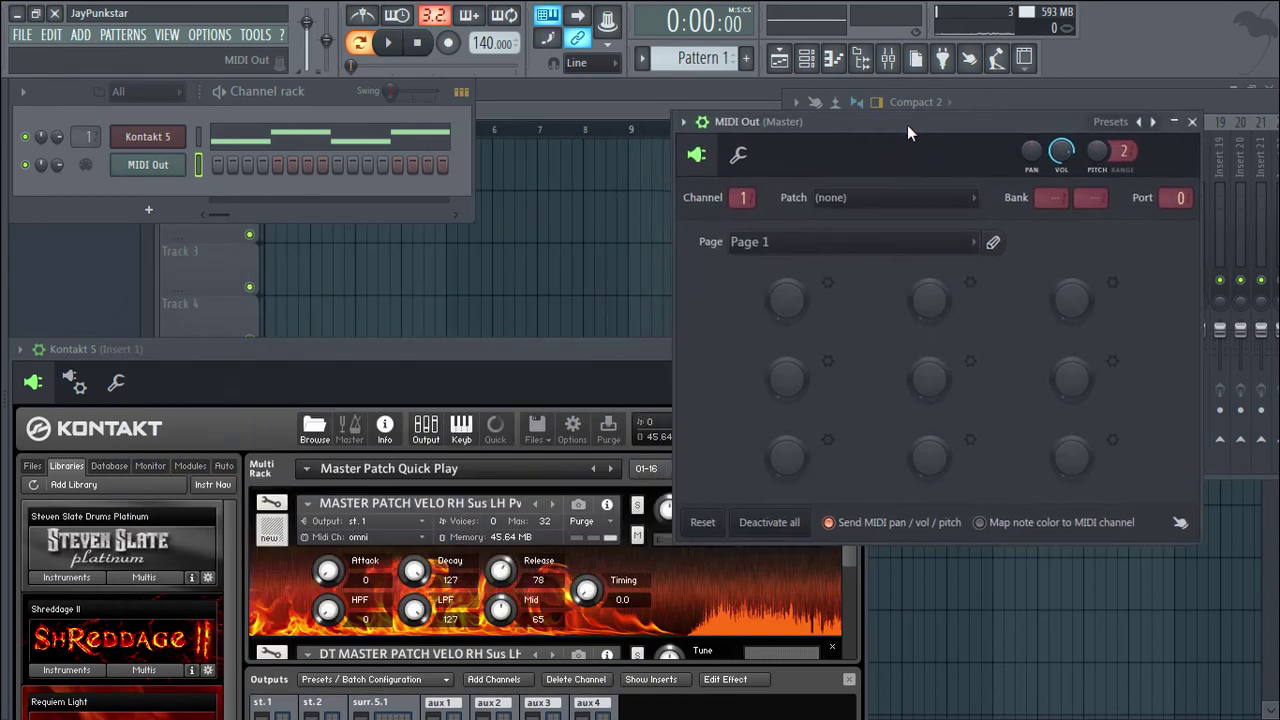
- Set the first guitar patch, MASTER PATCH VELO, to receive MIDI on Port A channel 1
click(547, 351)
drag(550, 229, 569, 132)
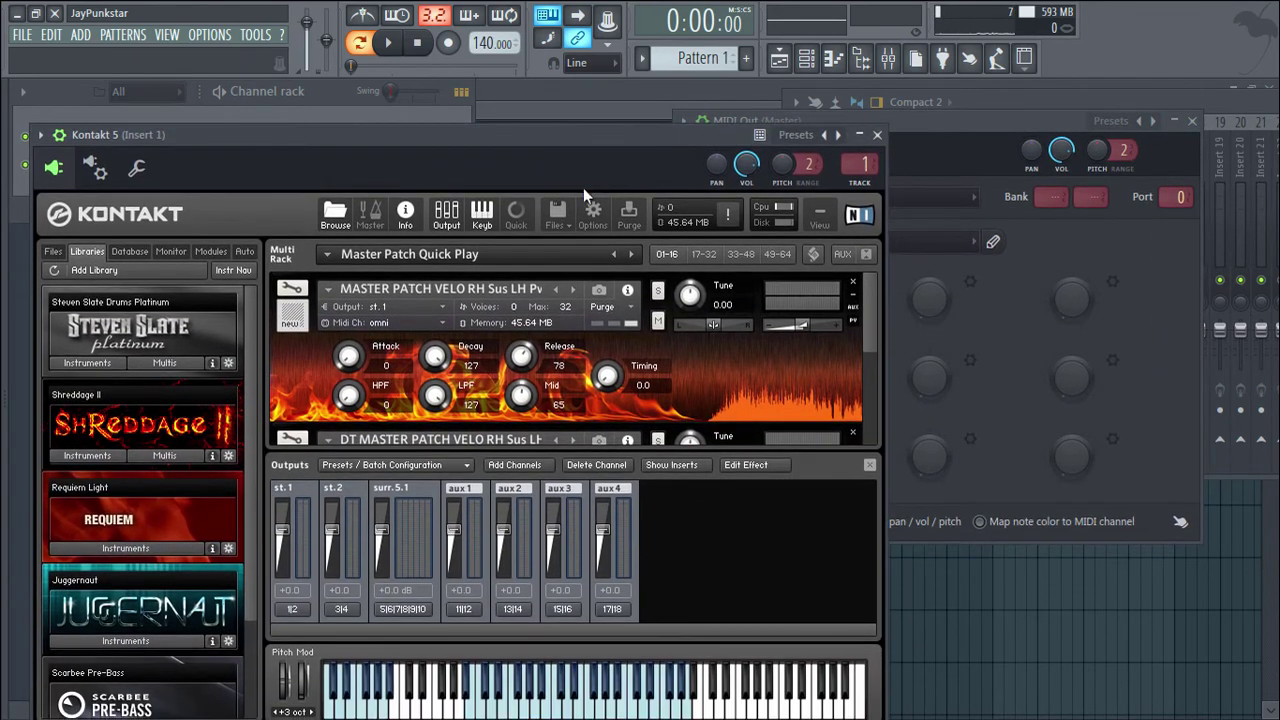
scroll(627, 366, down, 3)
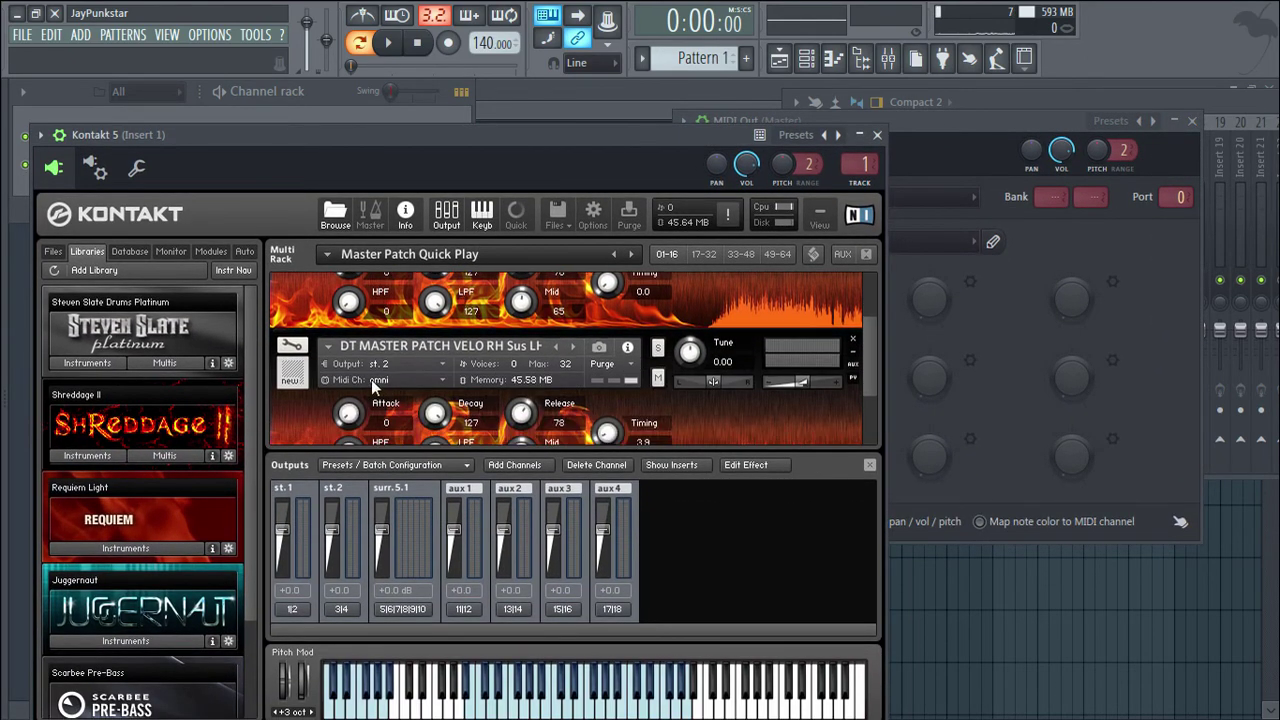
scroll(432, 327, up, 3)
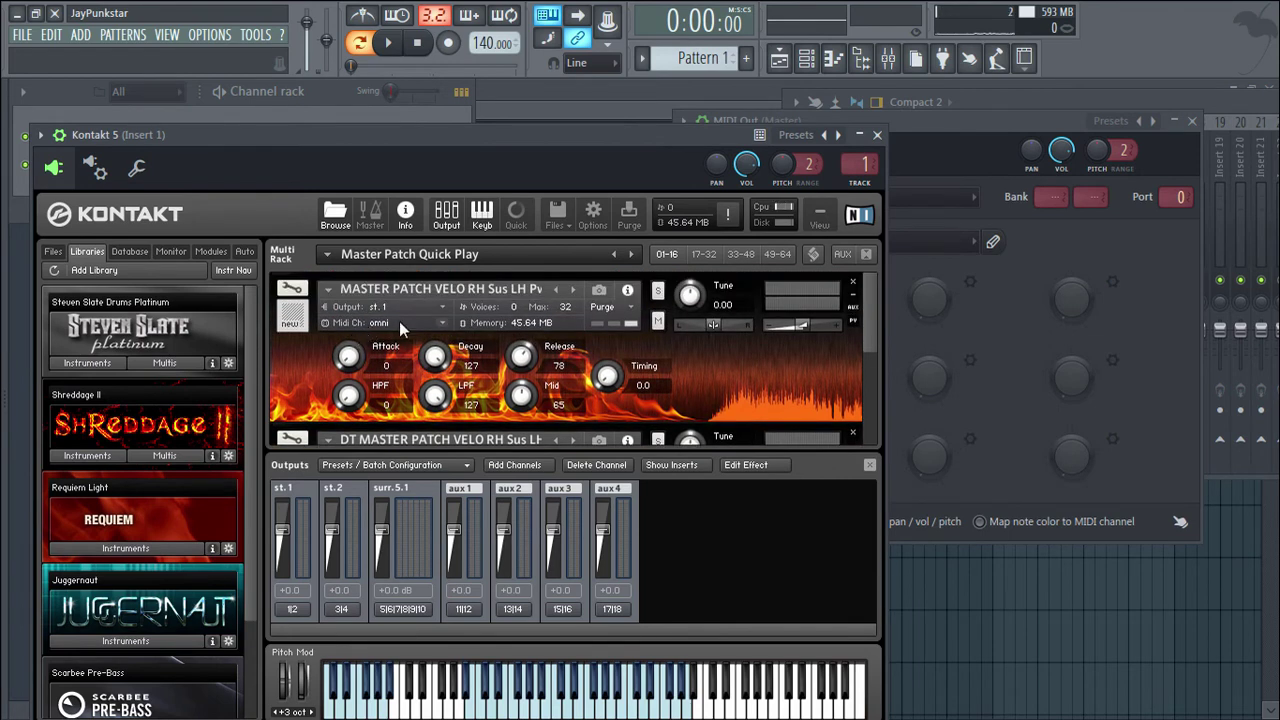
click(439, 325)
mouse_move(440, 366)
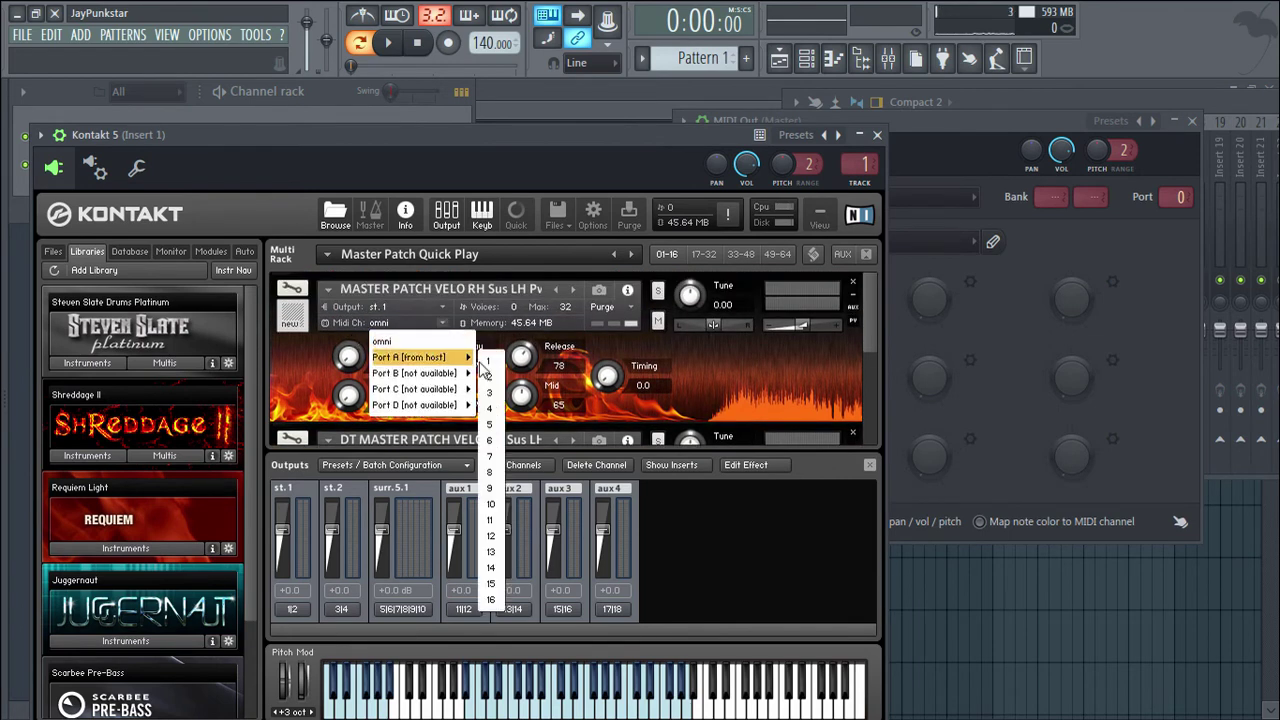
click(488, 362)
- Set the double-tracked DT MASTER PATCH VELO instrument to receive MIDI on Port A channel 2
scroll(404, 333, down, 3)
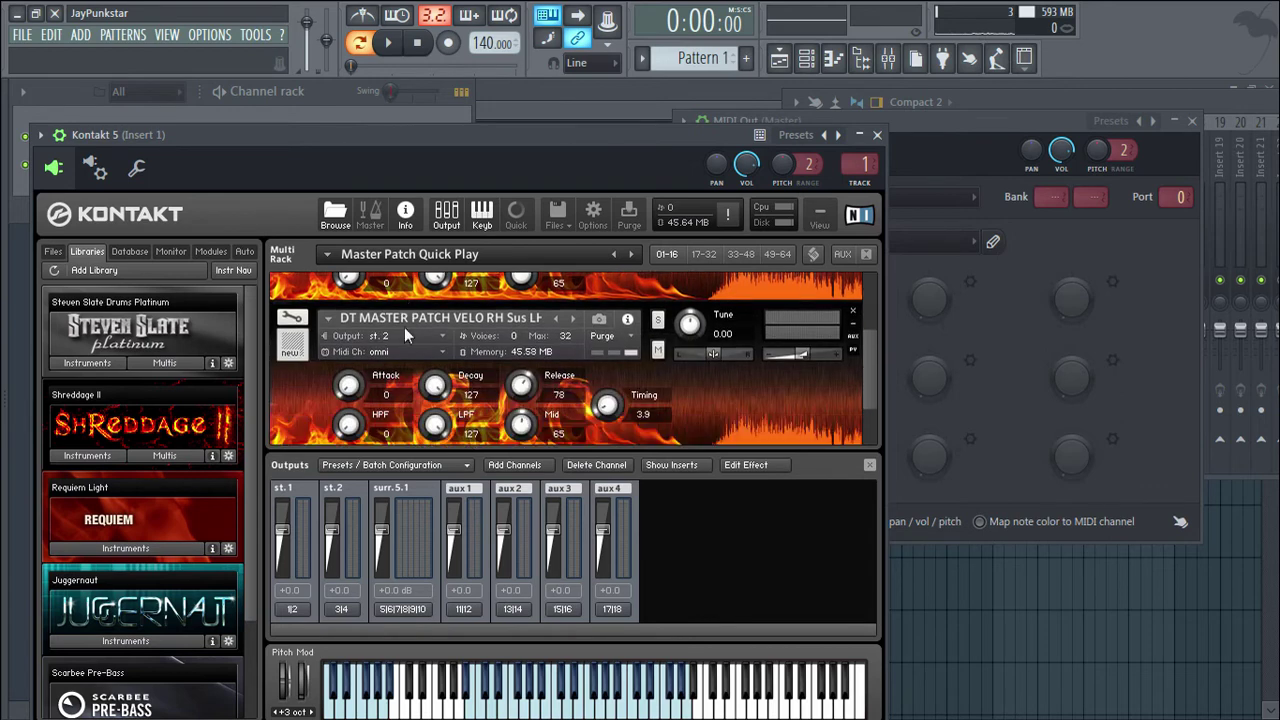
click(441, 352)
mouse_move(436, 390)
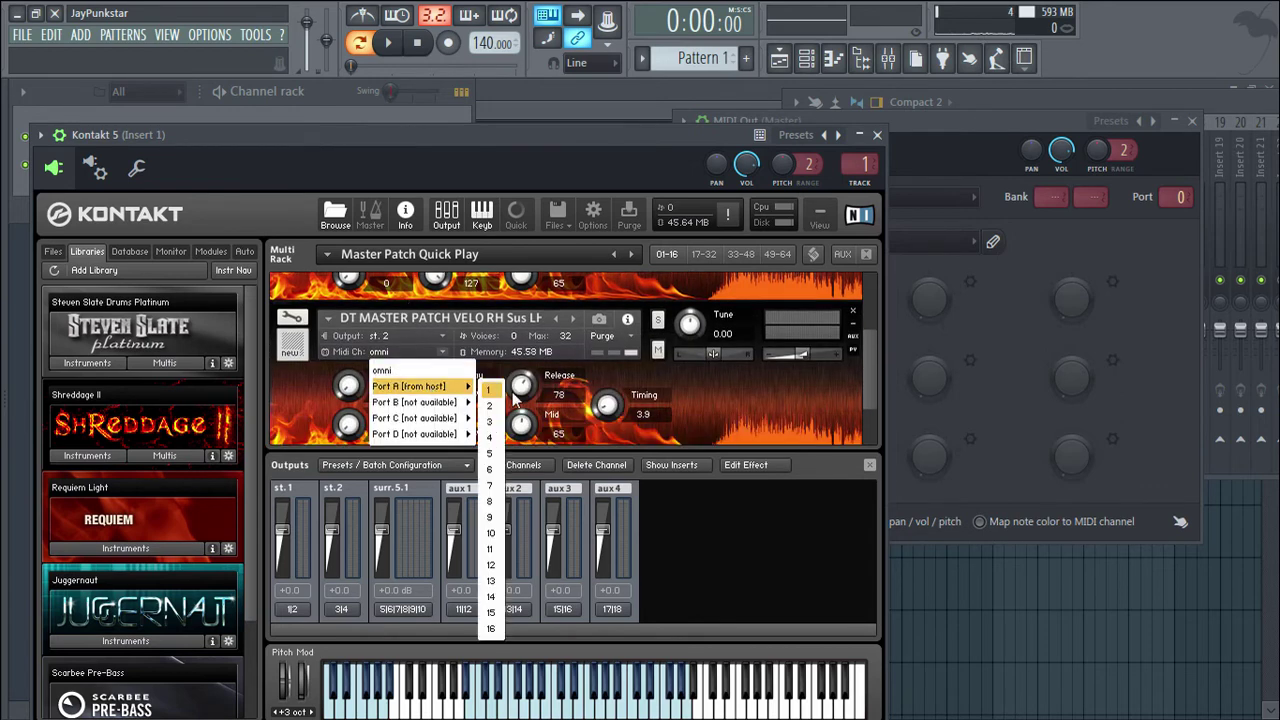
click(489, 408)
scroll(686, 404, up, 3)
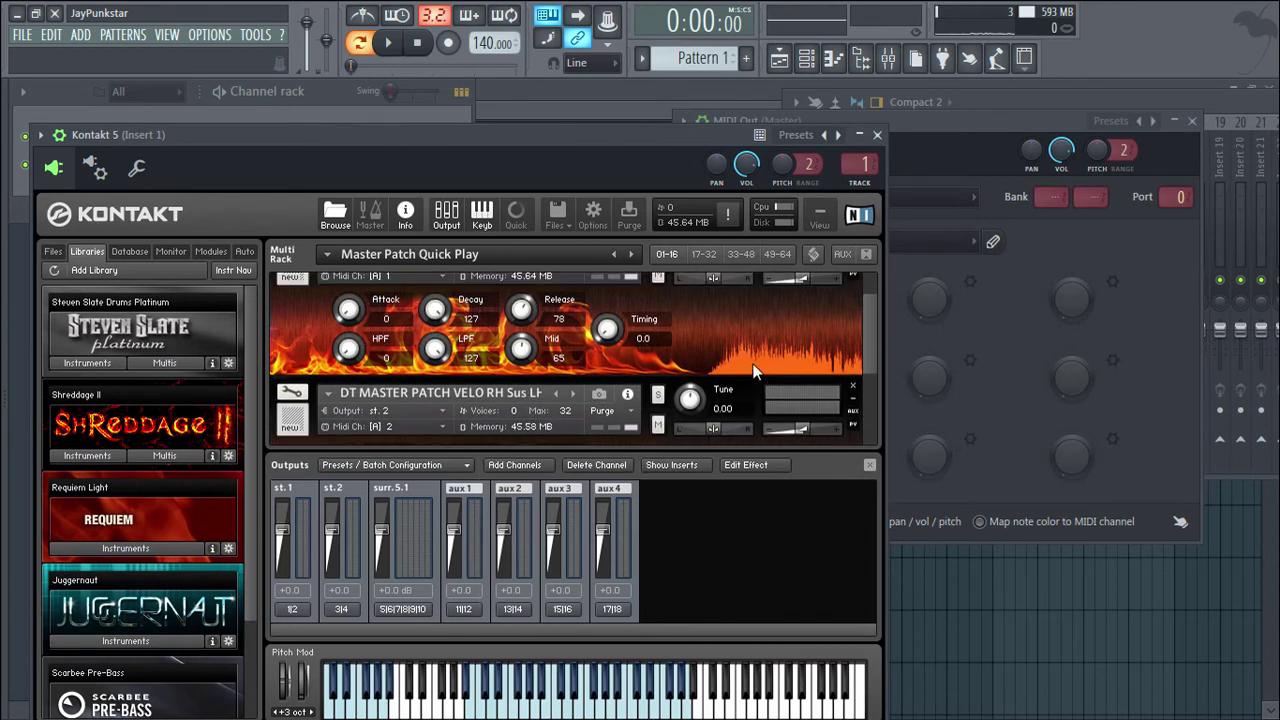
- Set the MIDI Out channel number to 2 to match the DT MASTER PATCH instrument in Kontakt
click(975, 137)
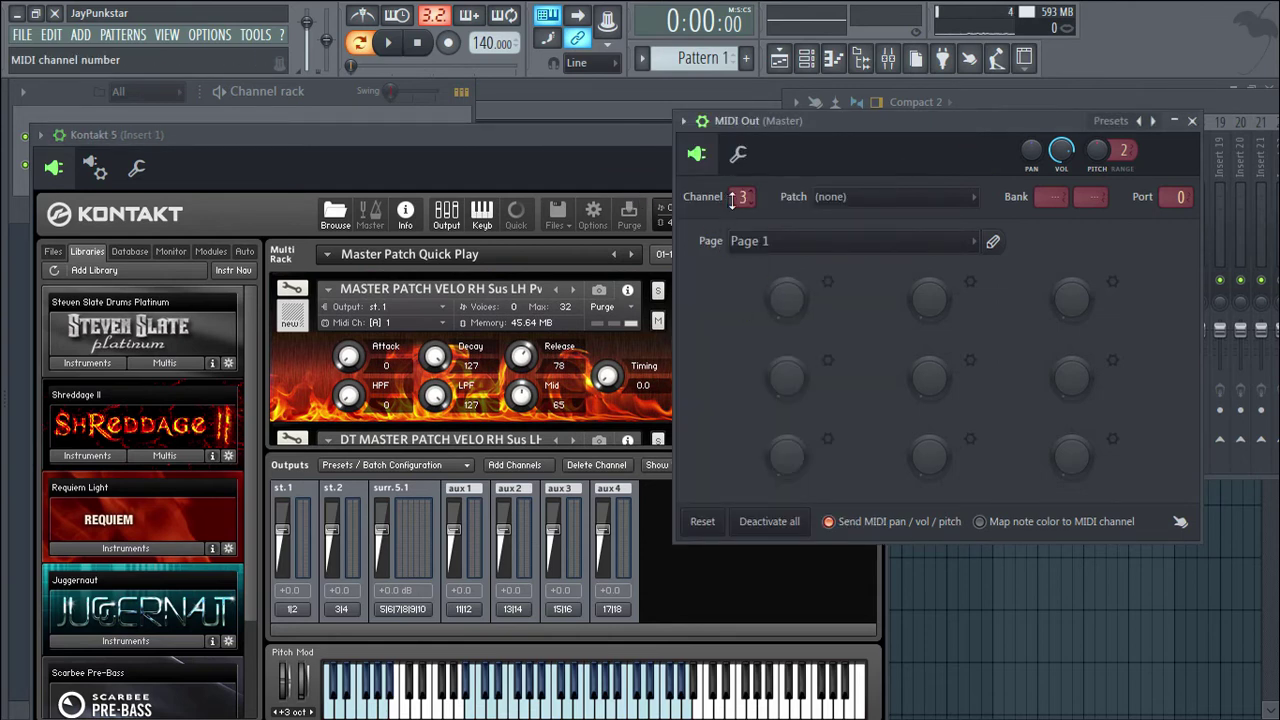
drag(510, 134, 421, 74)
scroll(333, 345, down, 3)
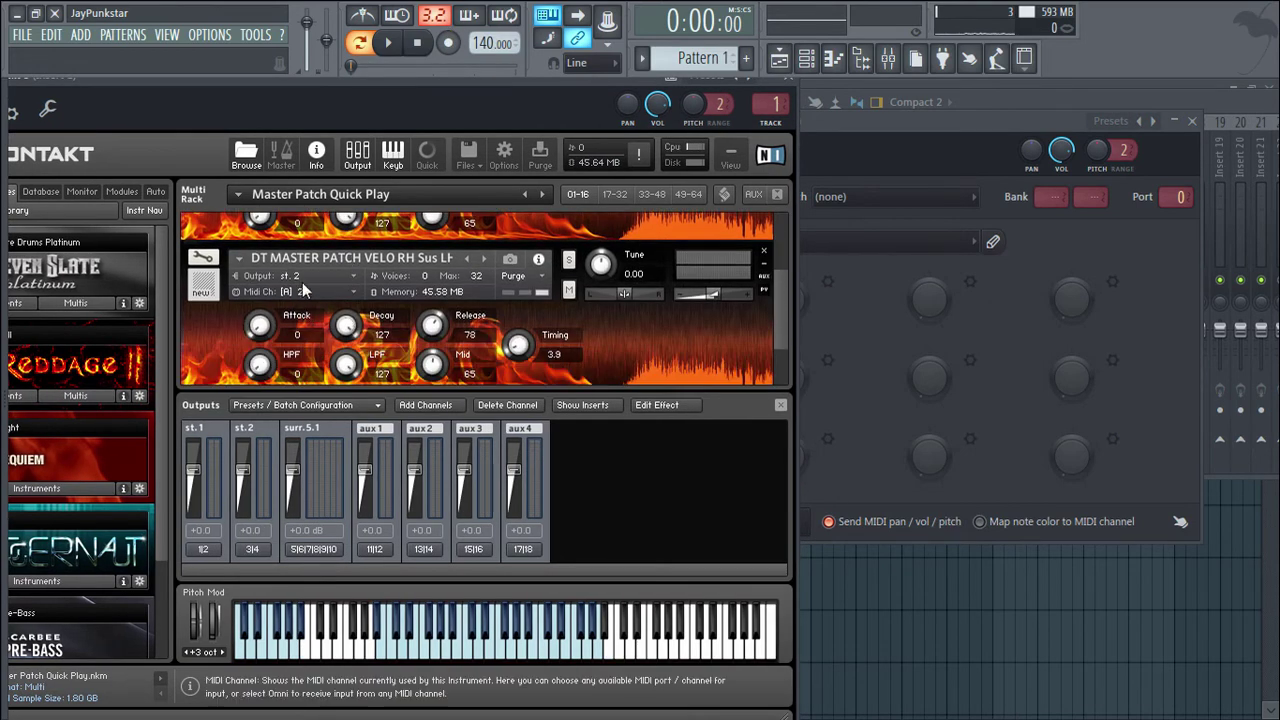
click(864, 140)
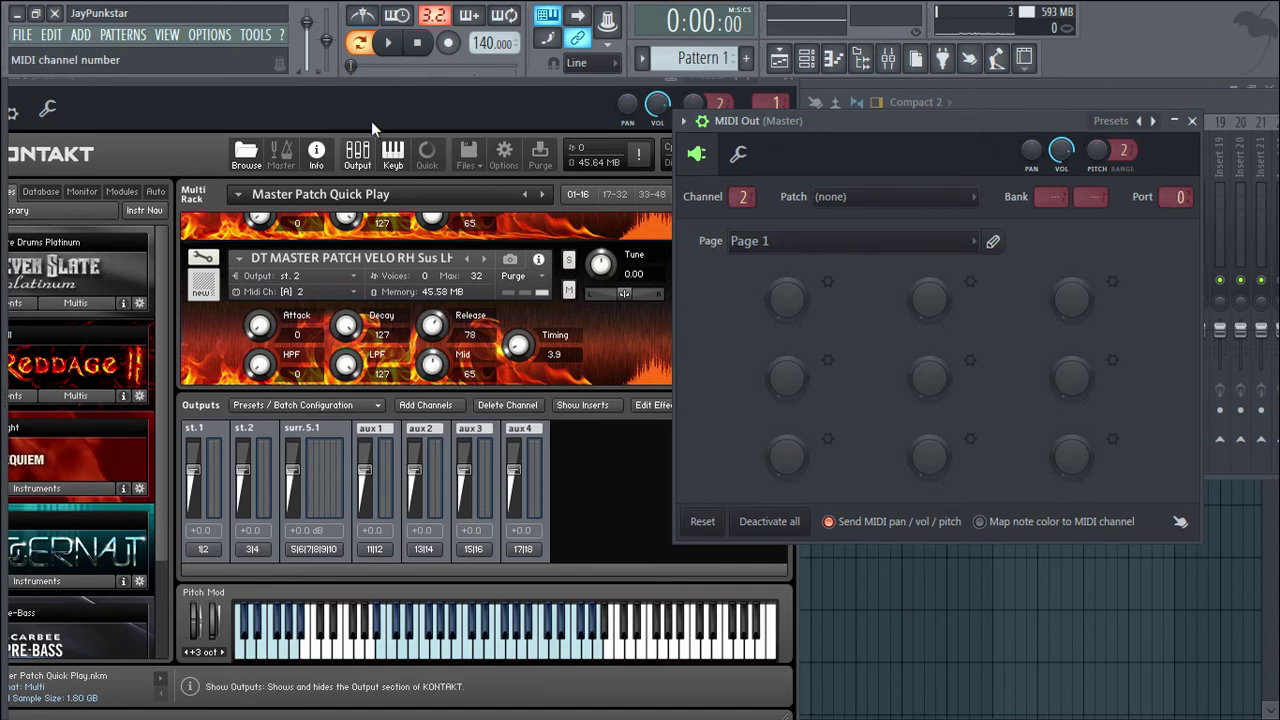
- Open the Kontakt 5 wrapper settings to compare its MIDI input port with the MIDI Out port
drag(380, 81, 467, 158)
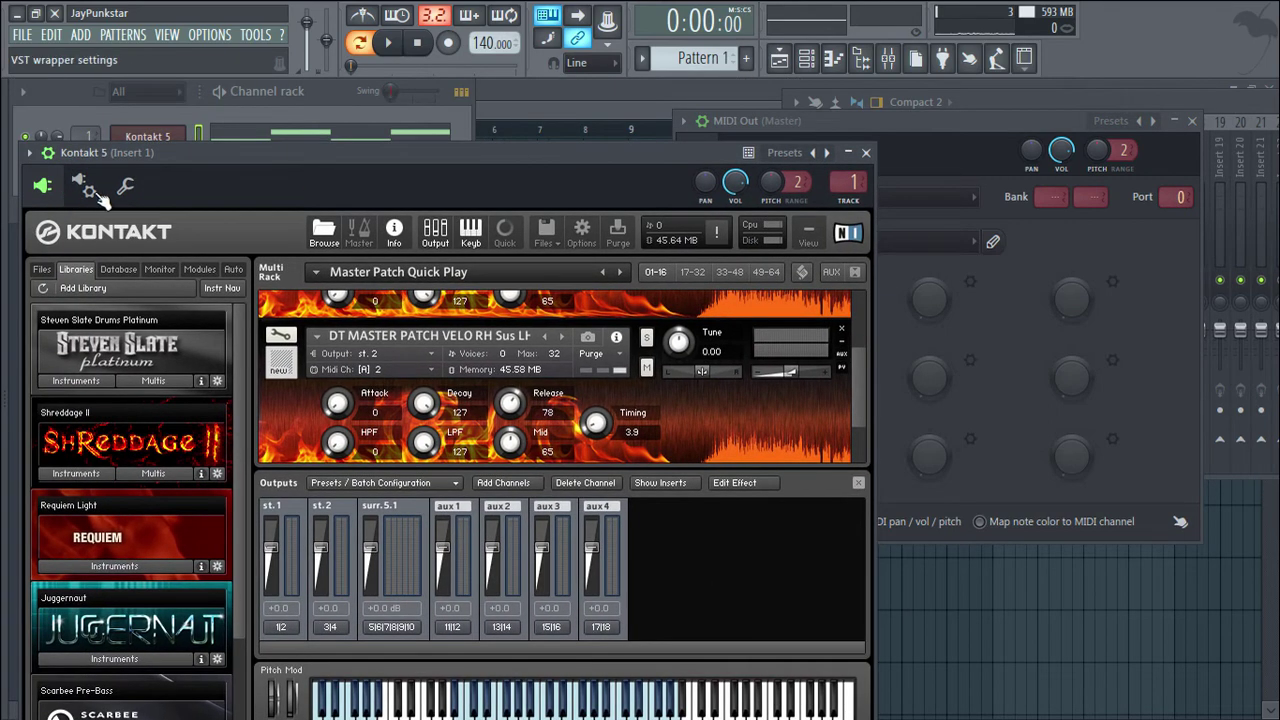
click(85, 187)
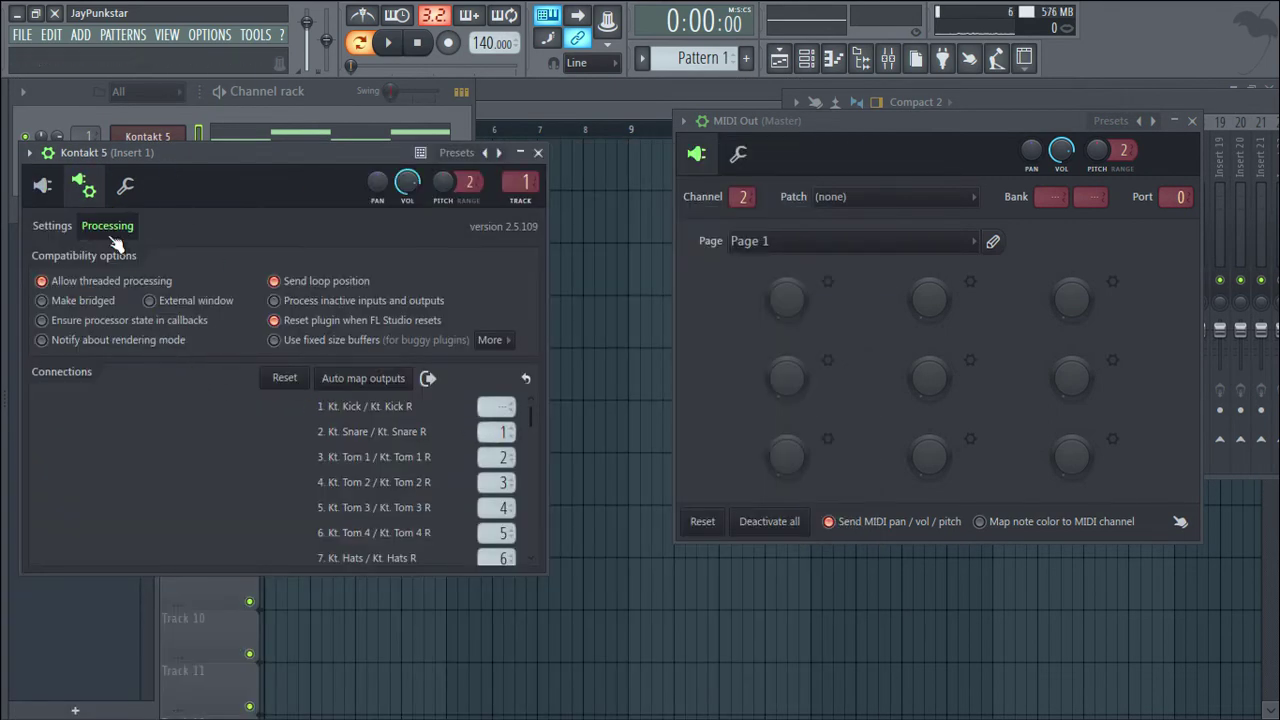
click(54, 228)
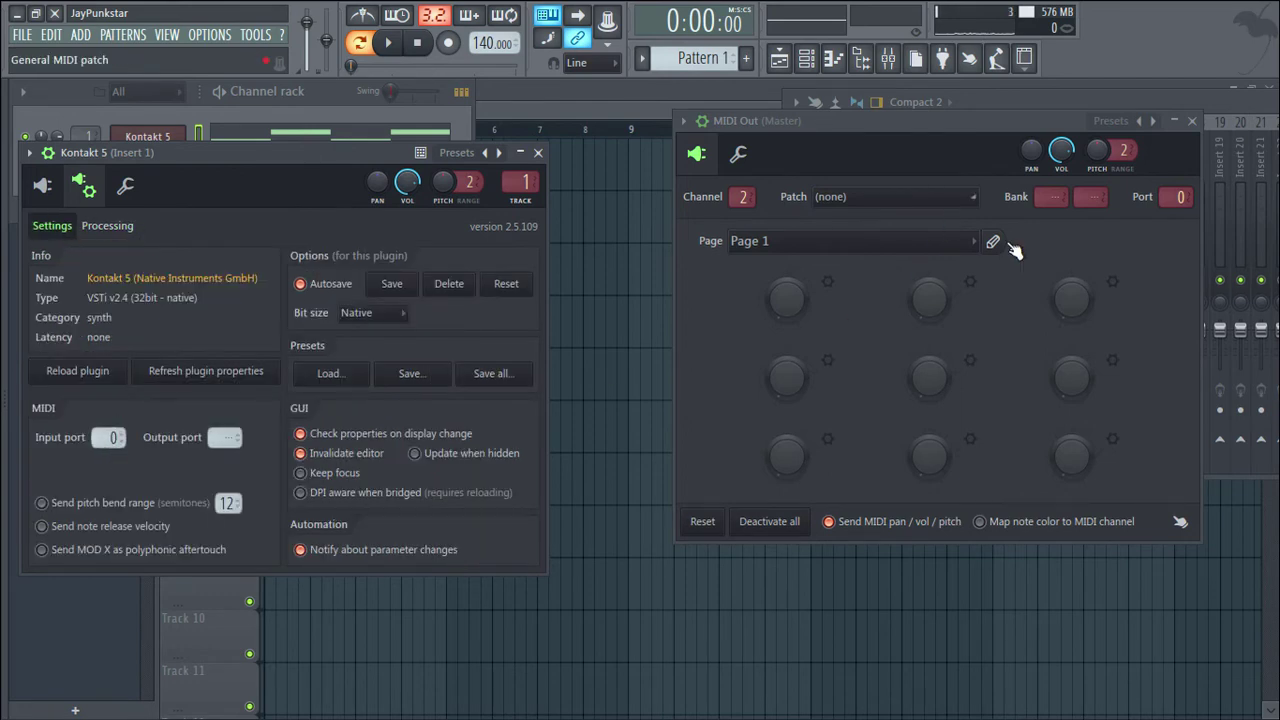
- Try port 1 for both MIDI Out and Kontakt 5's MIDI input, and return both to port 0
click(1168, 197)
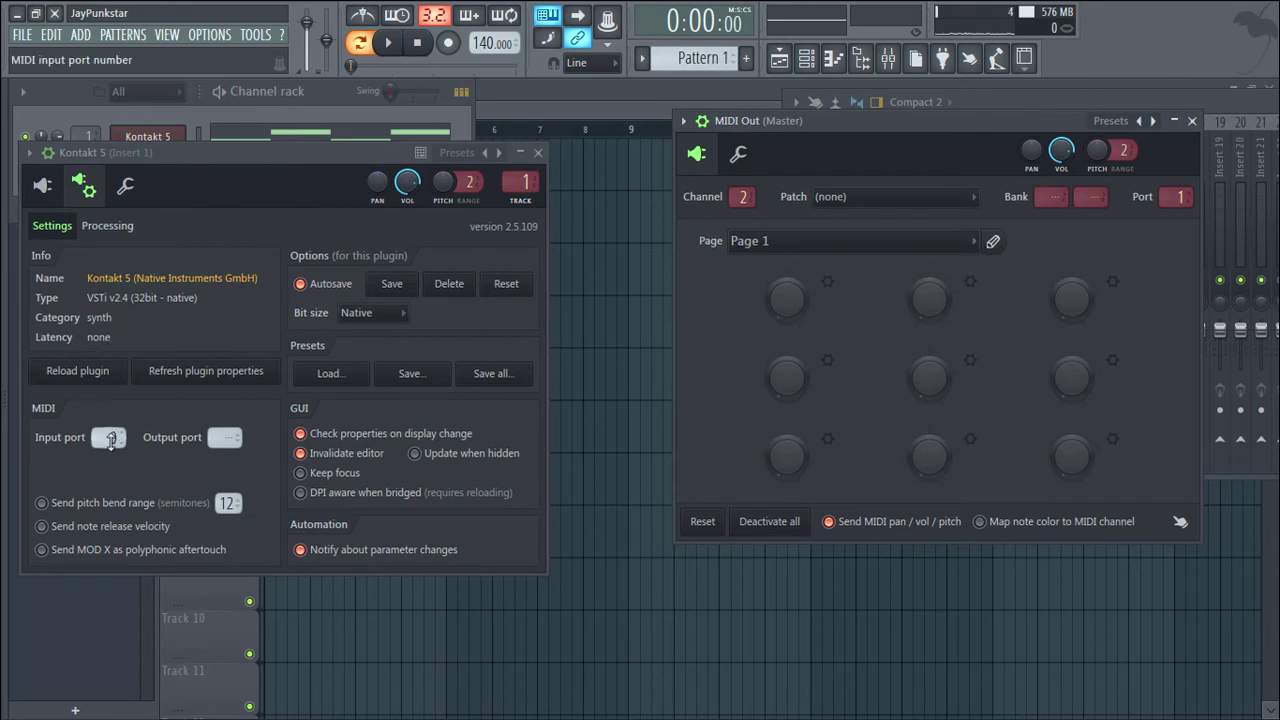
drag(101, 435, 100, 420)
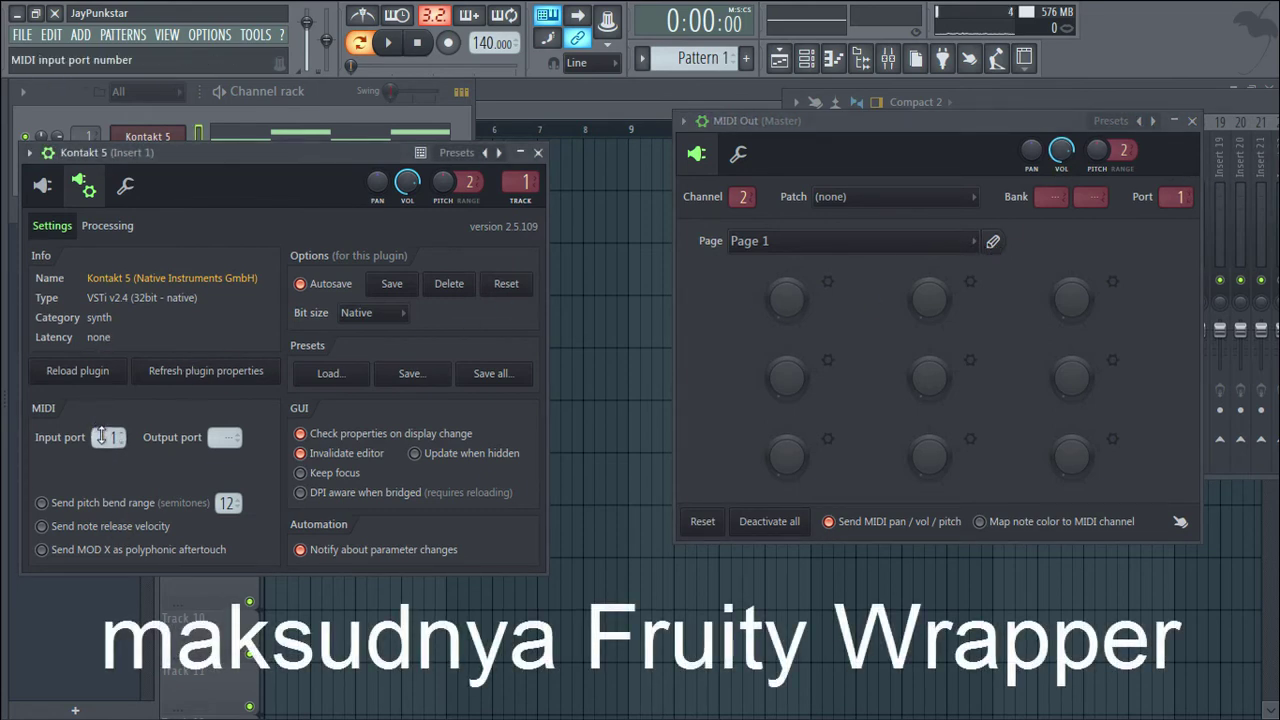
drag(101, 435, 105, 441)
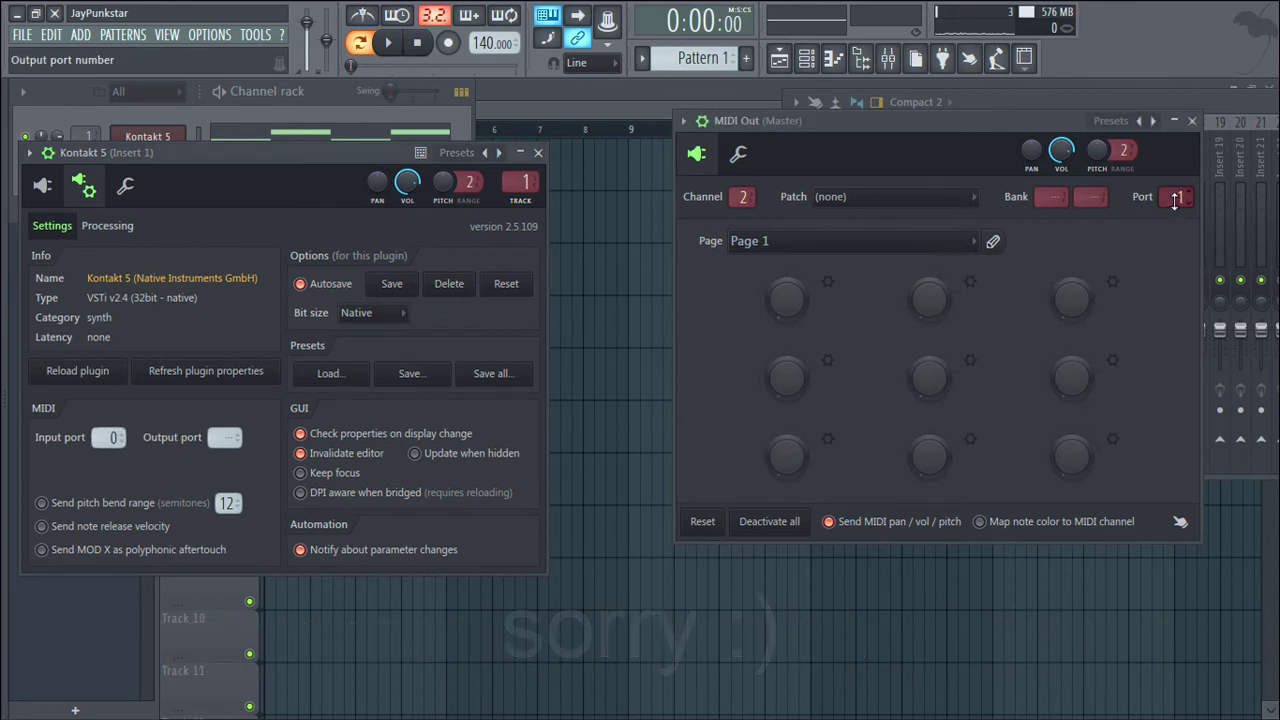
drag(1176, 199, 1176, 206)
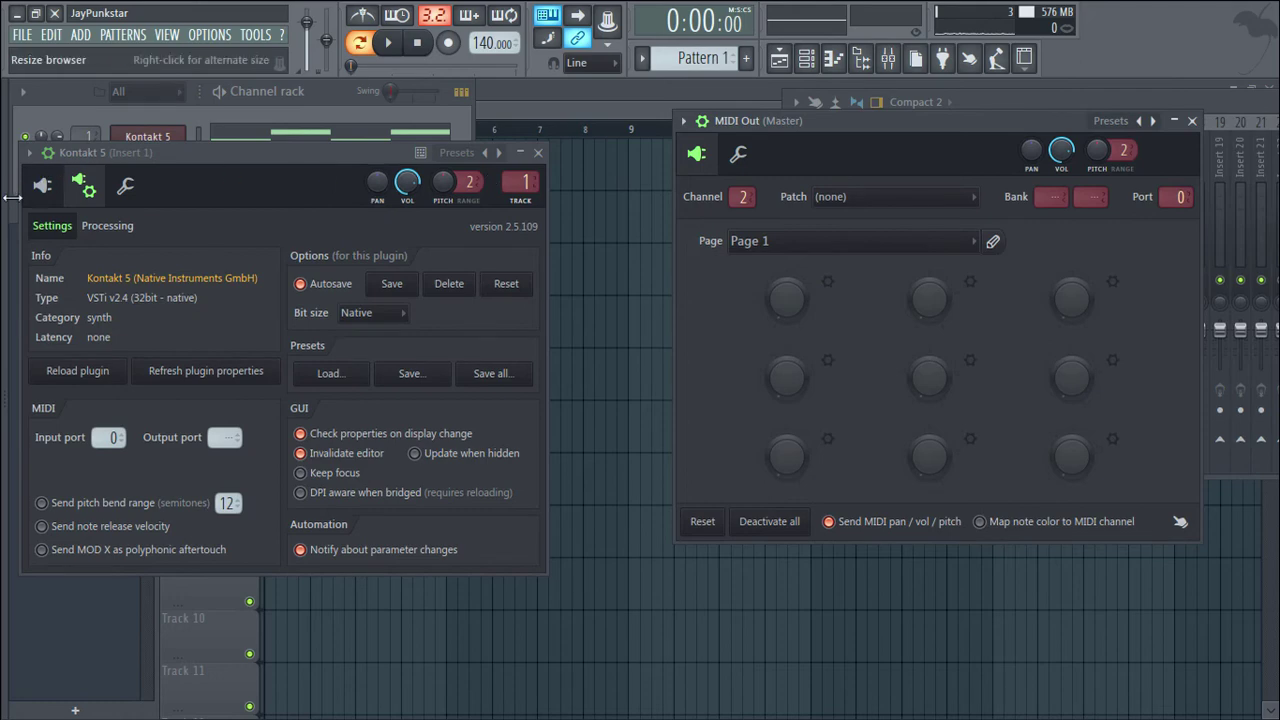
- Return to Kontakt 5's instrument view, uncover the mixer and play test notes through the Kontakt 5 channel to check the track levels
click(42, 185)
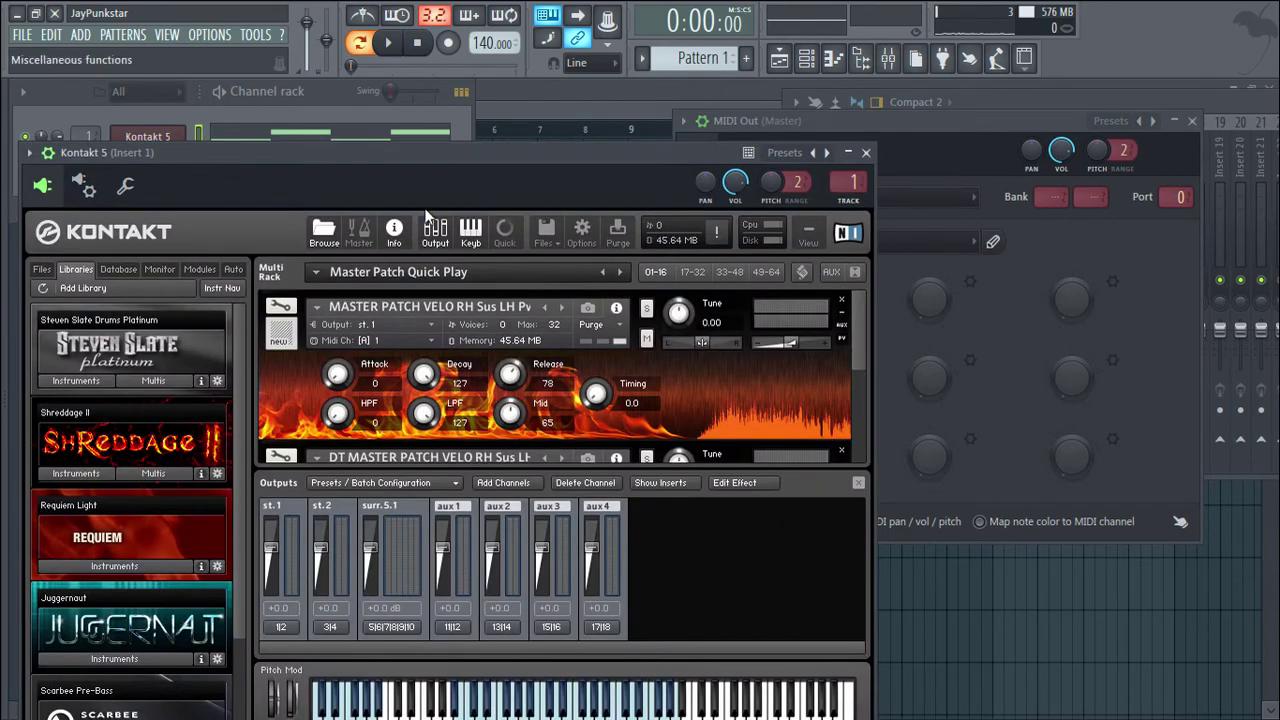
click(866, 152)
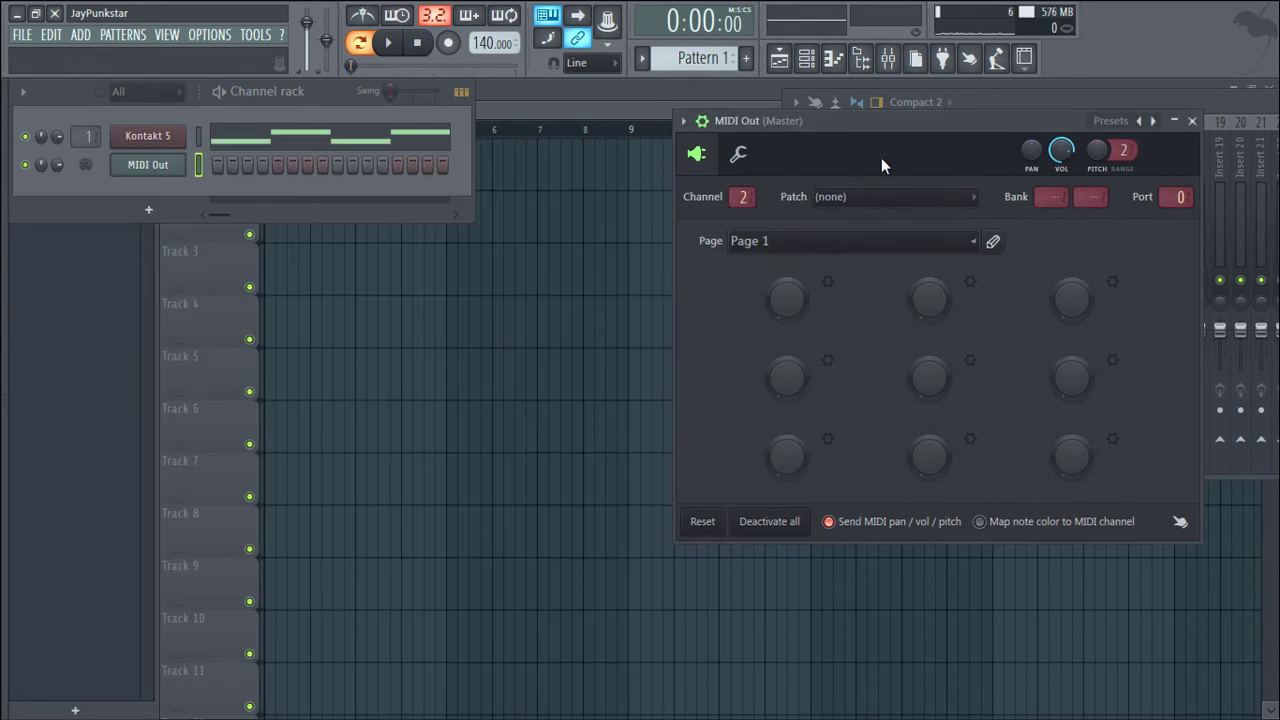
drag(911, 123, 202, 246)
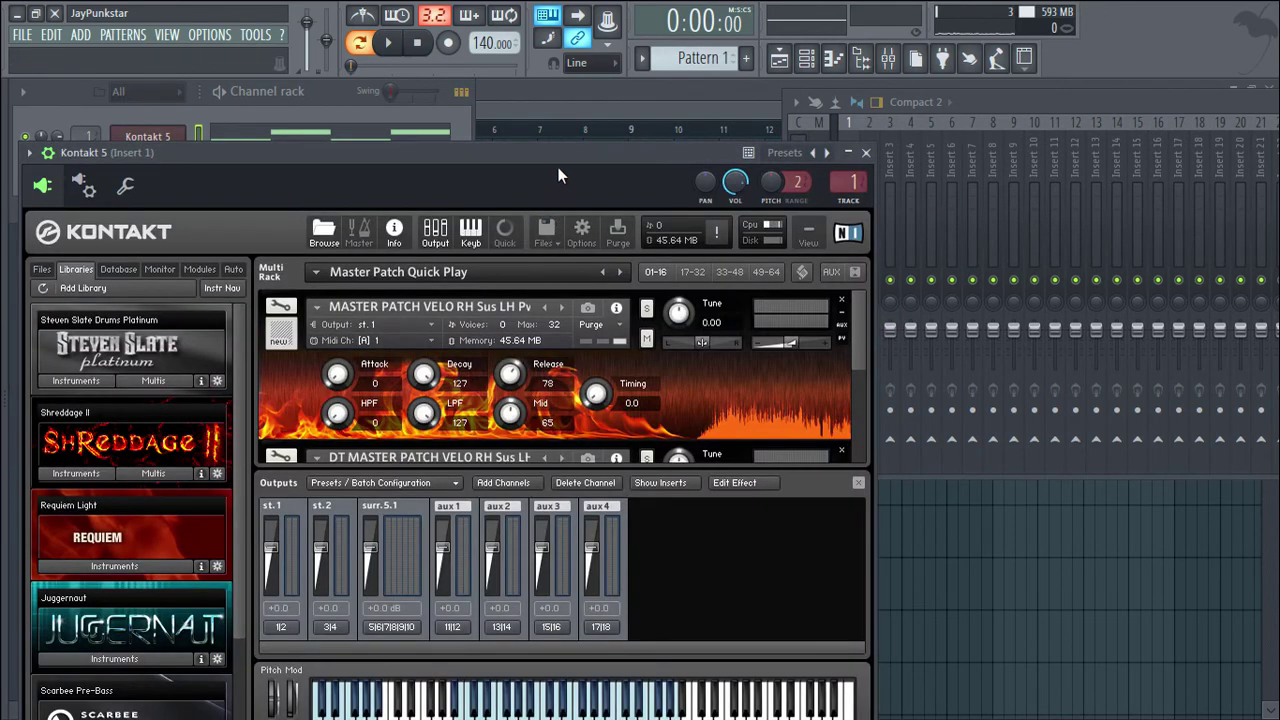
drag(558, 167, 232, 89)
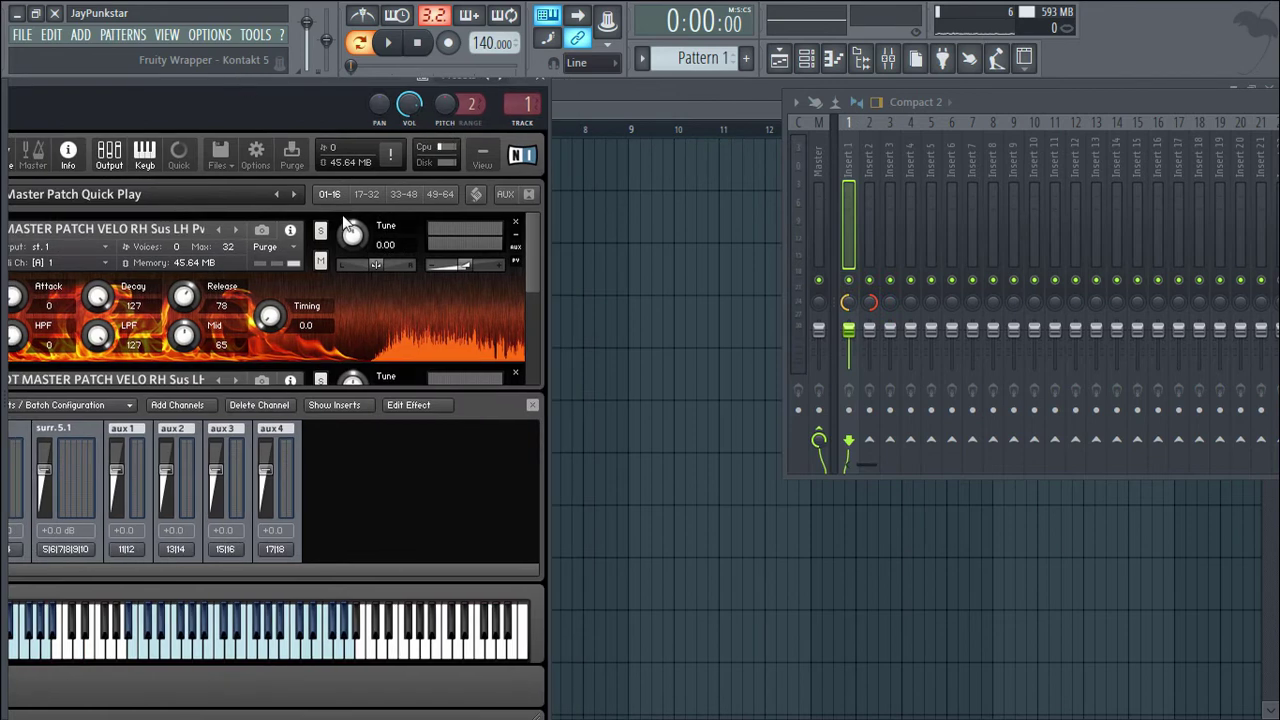
click(257, 649)
click(263, 651)
click(309, 657)
click(225, 646)
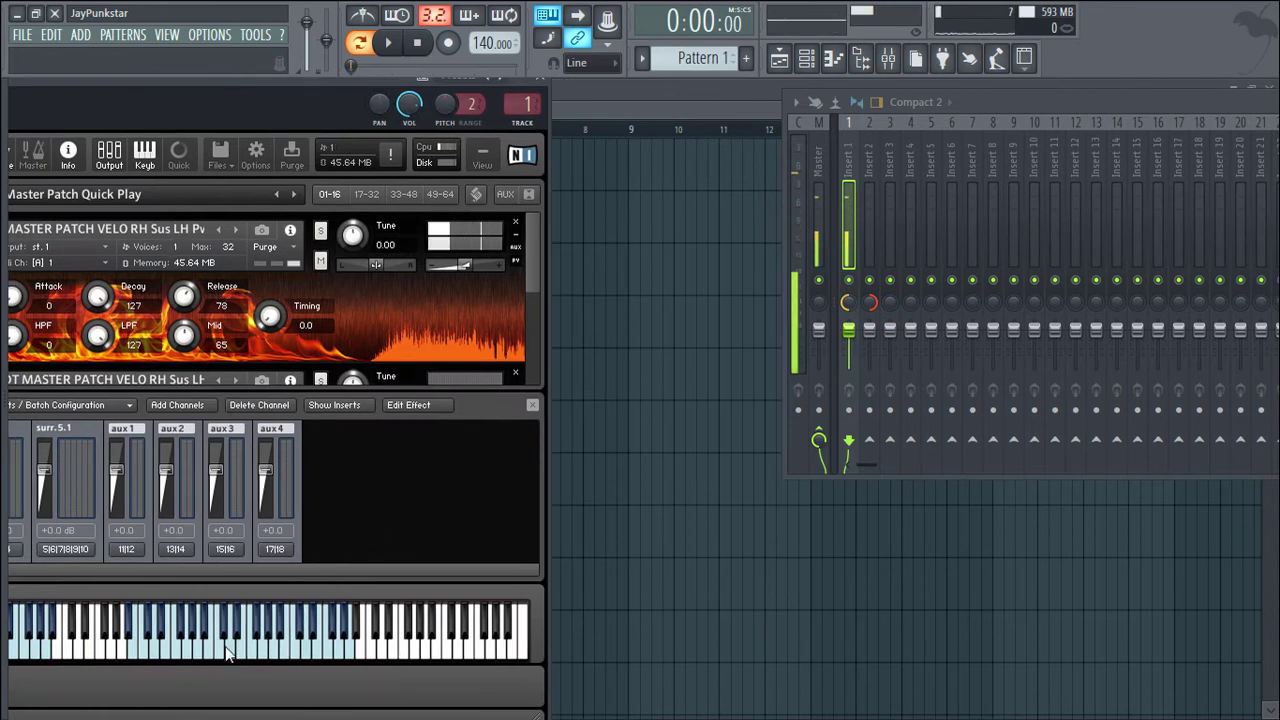
- Open the MIDI Out channel's miscellaneous settings, audition notes on its keyboard while watching the mixer, and close the window
drag(326, 80, 407, 518)
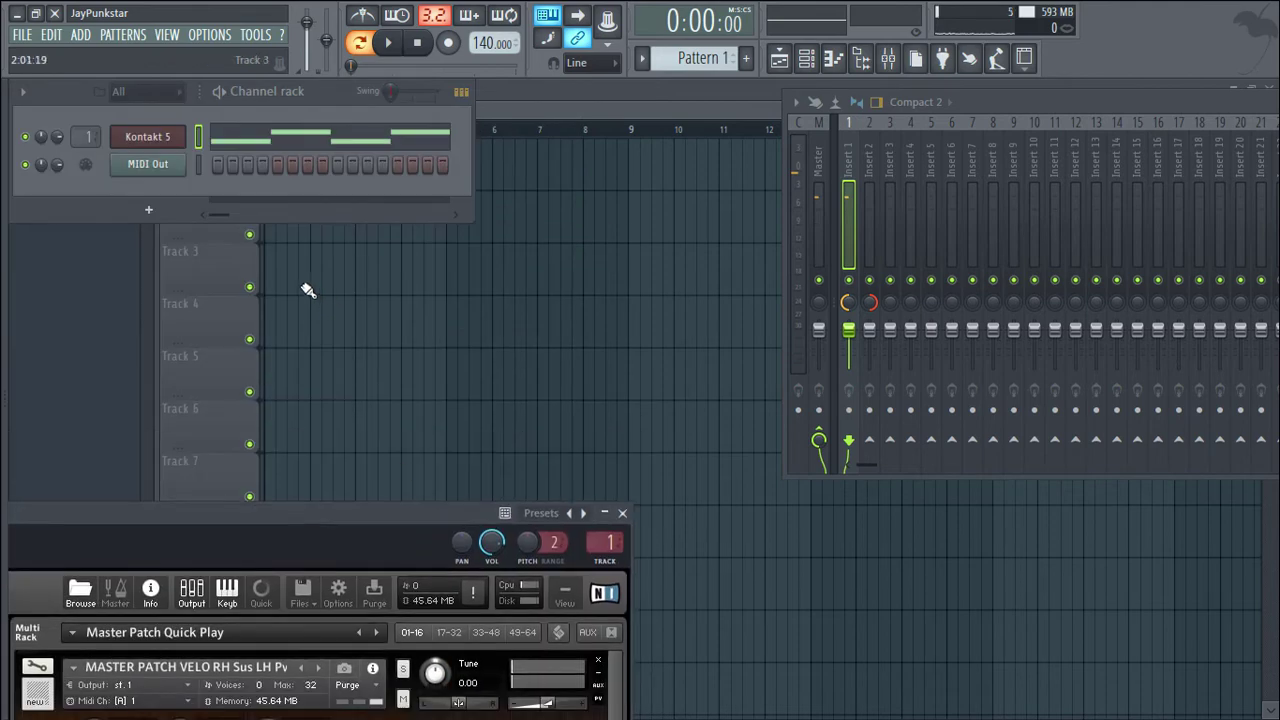
click(160, 164)
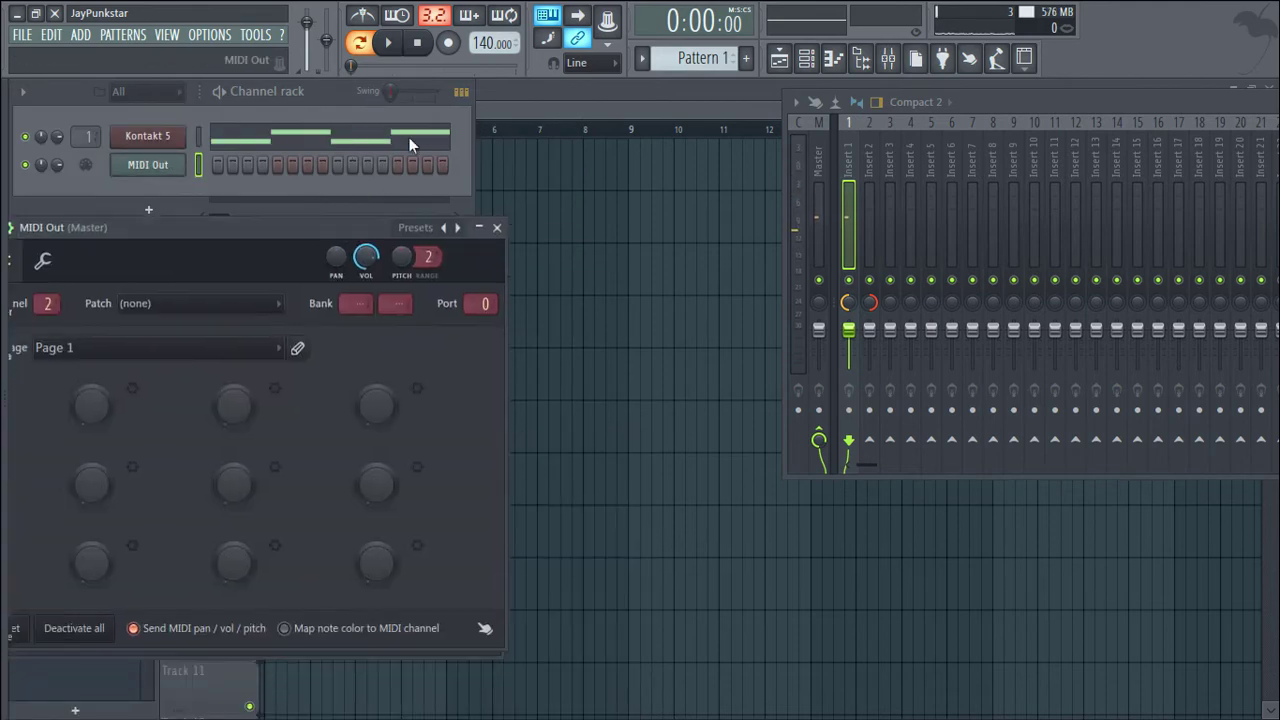
drag(121, 227, 189, 108)
click(112, 141)
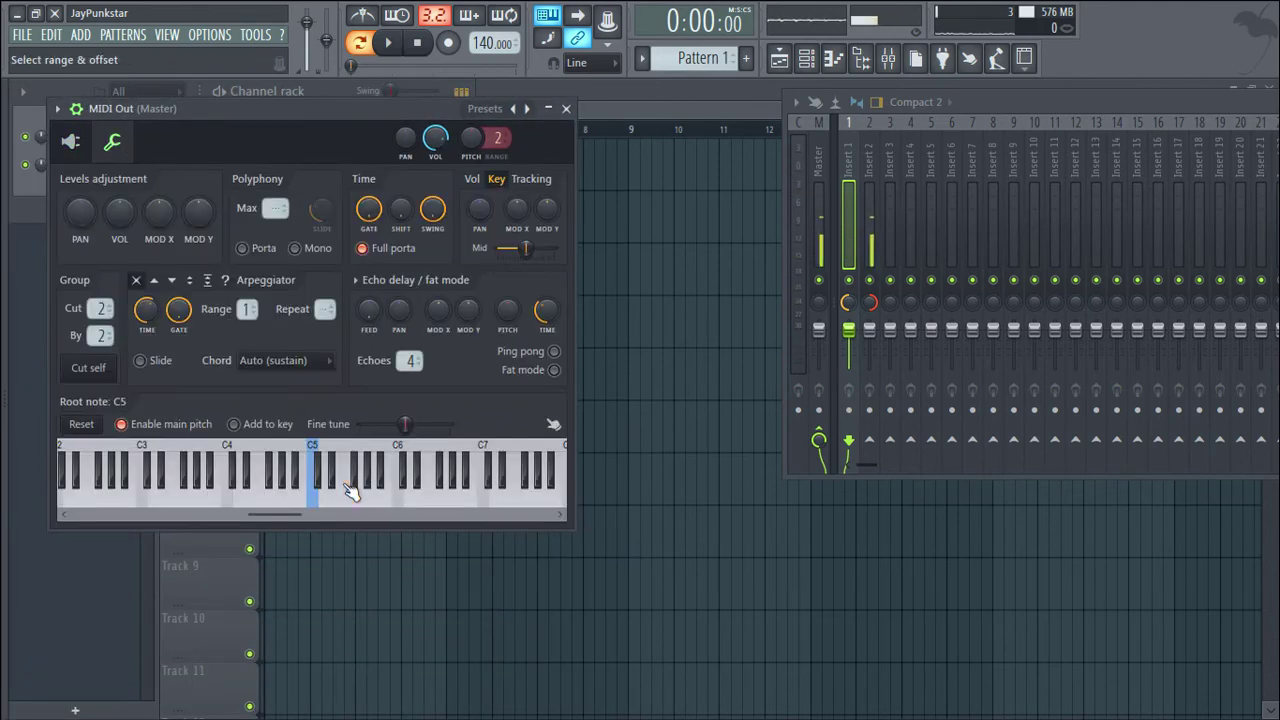
drag(461, 514, 603, 503)
click(566, 108)
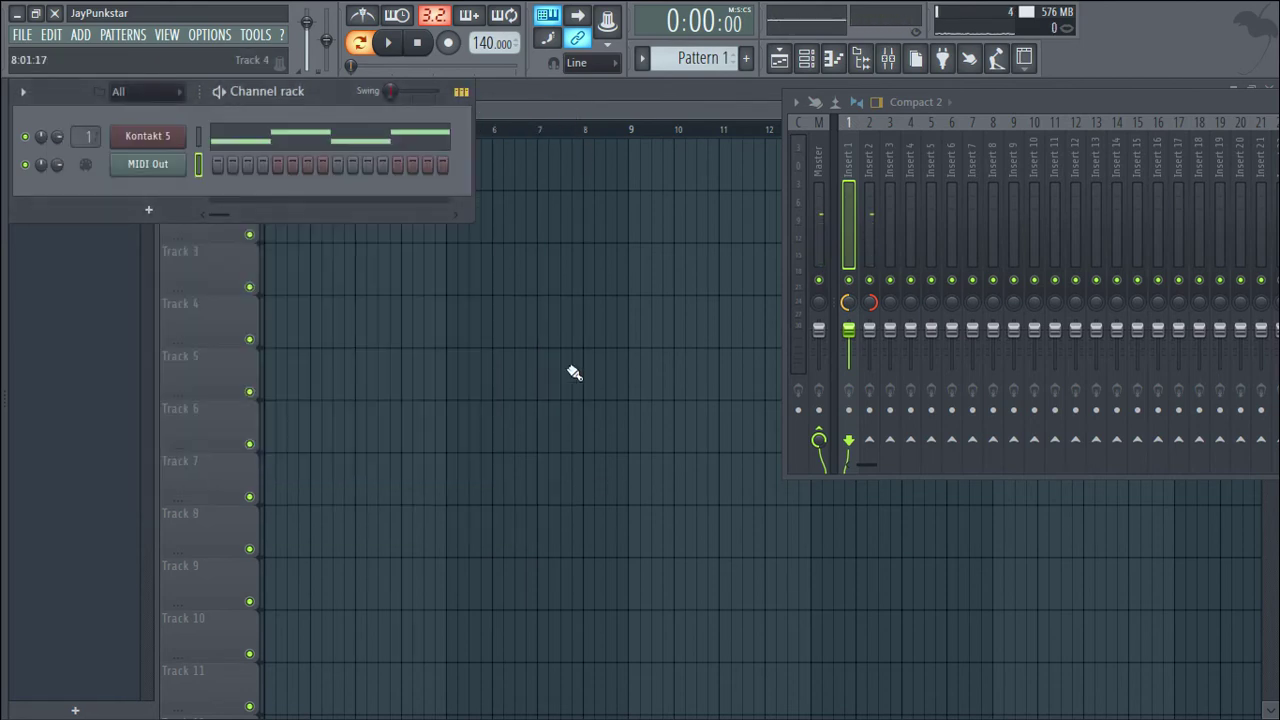
- Reopen Kontakt 5 and collapse both guitar instruments in the multi rack to their headers
click(148, 140)
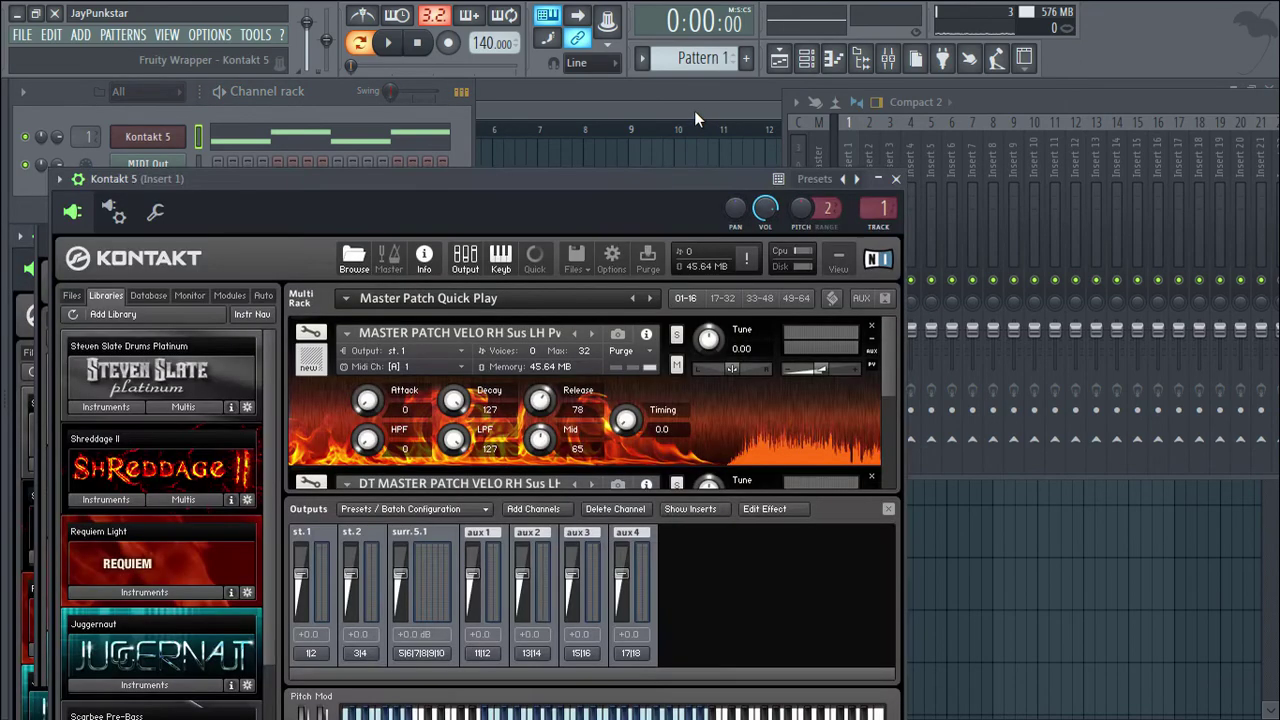
drag(695, 112, 692, 98)
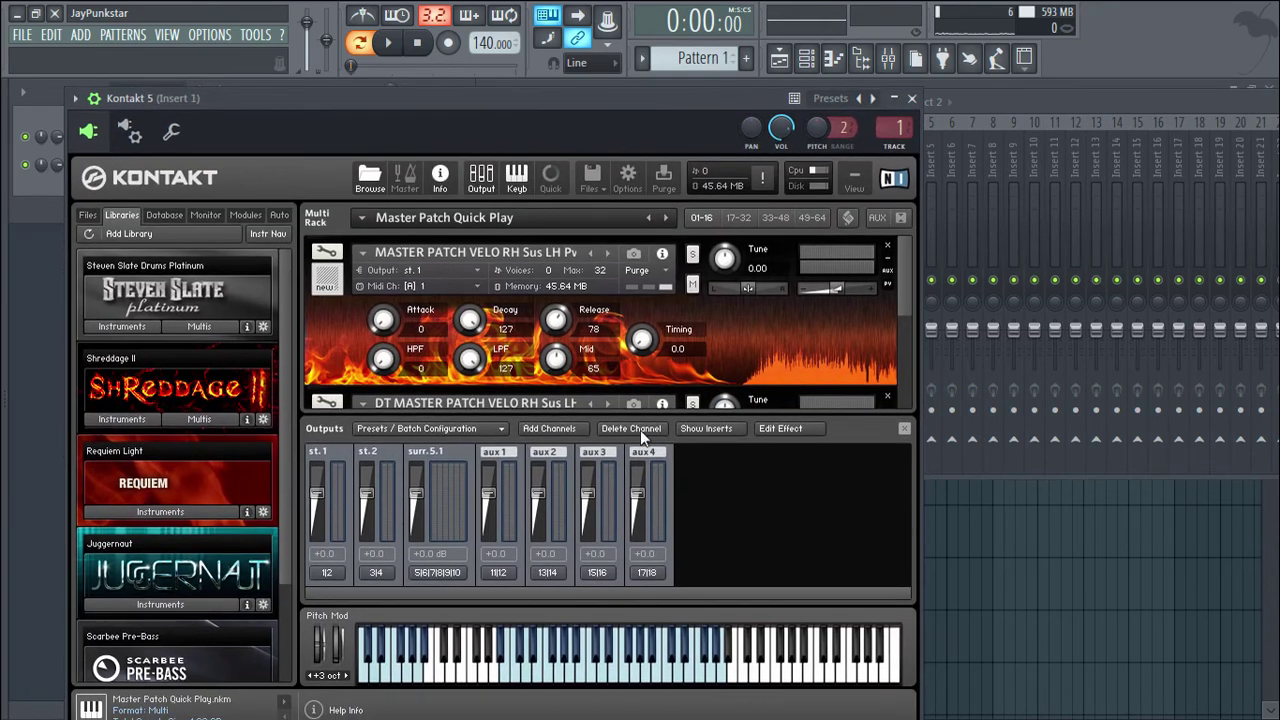
drag(423, 97, 373, 68)
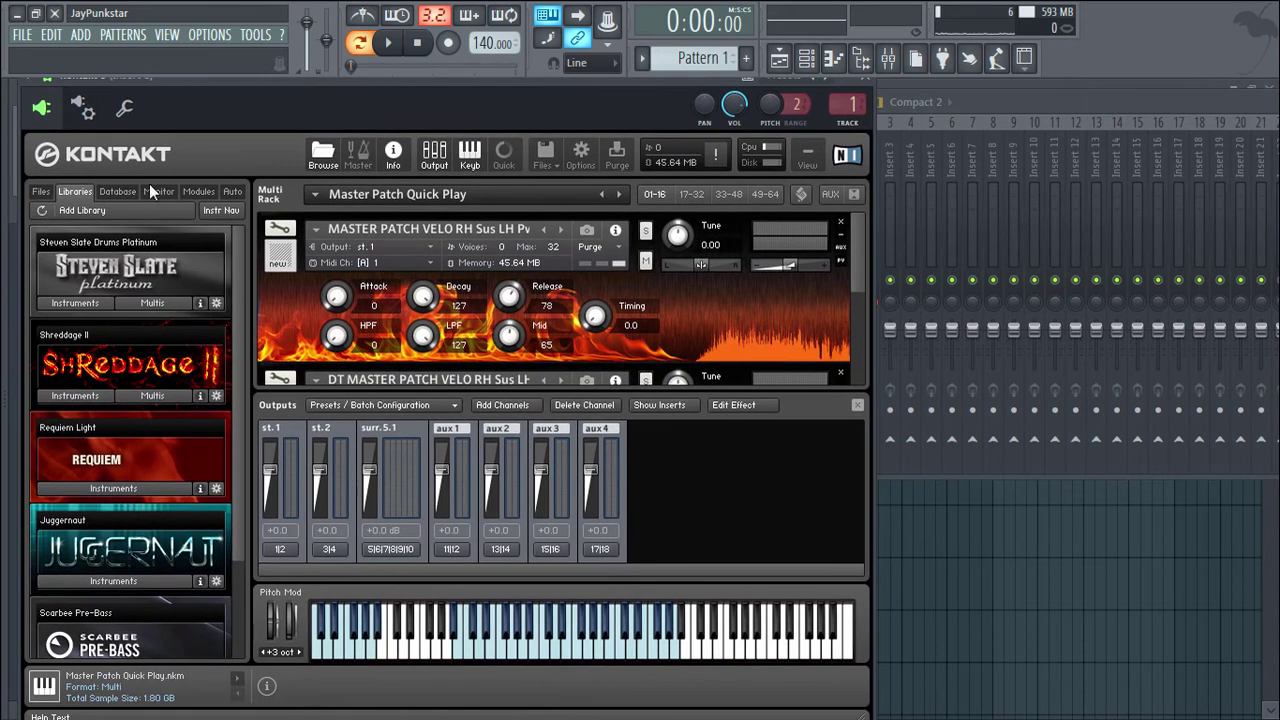
scroll(560, 300, down, 1)
scroll(560, 300, up, 1)
click(276, 262)
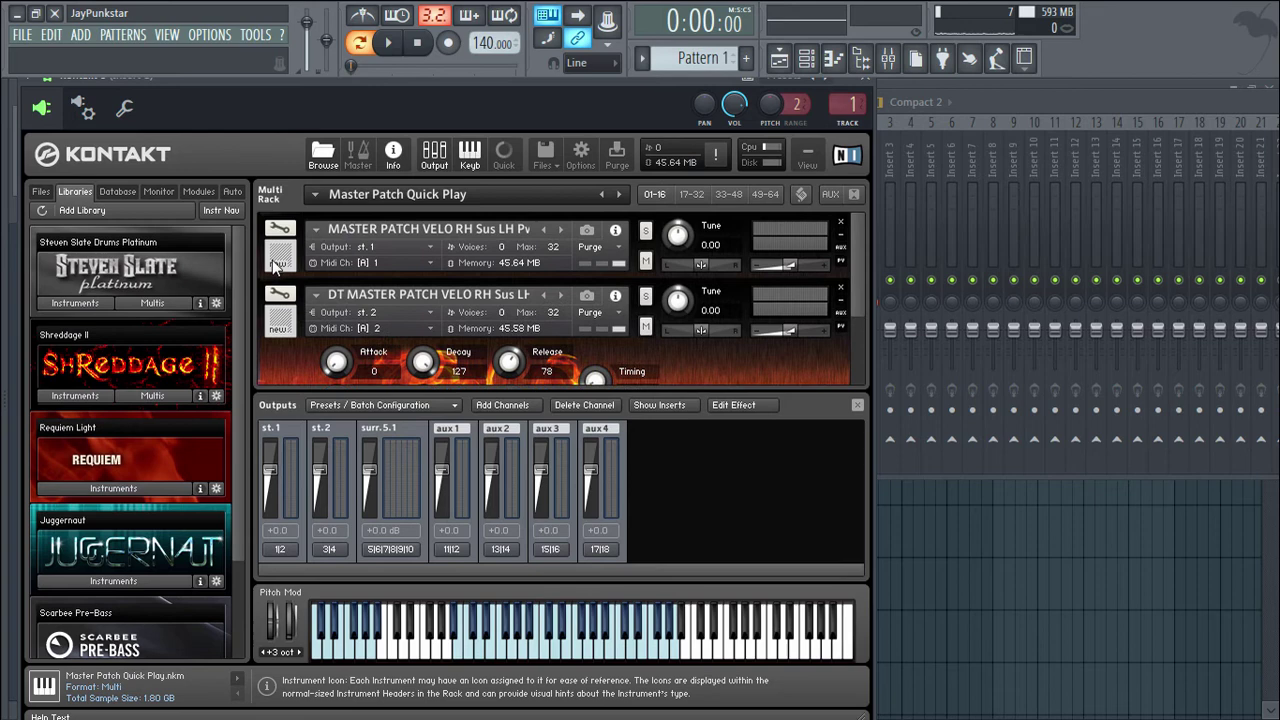
click(280, 318)
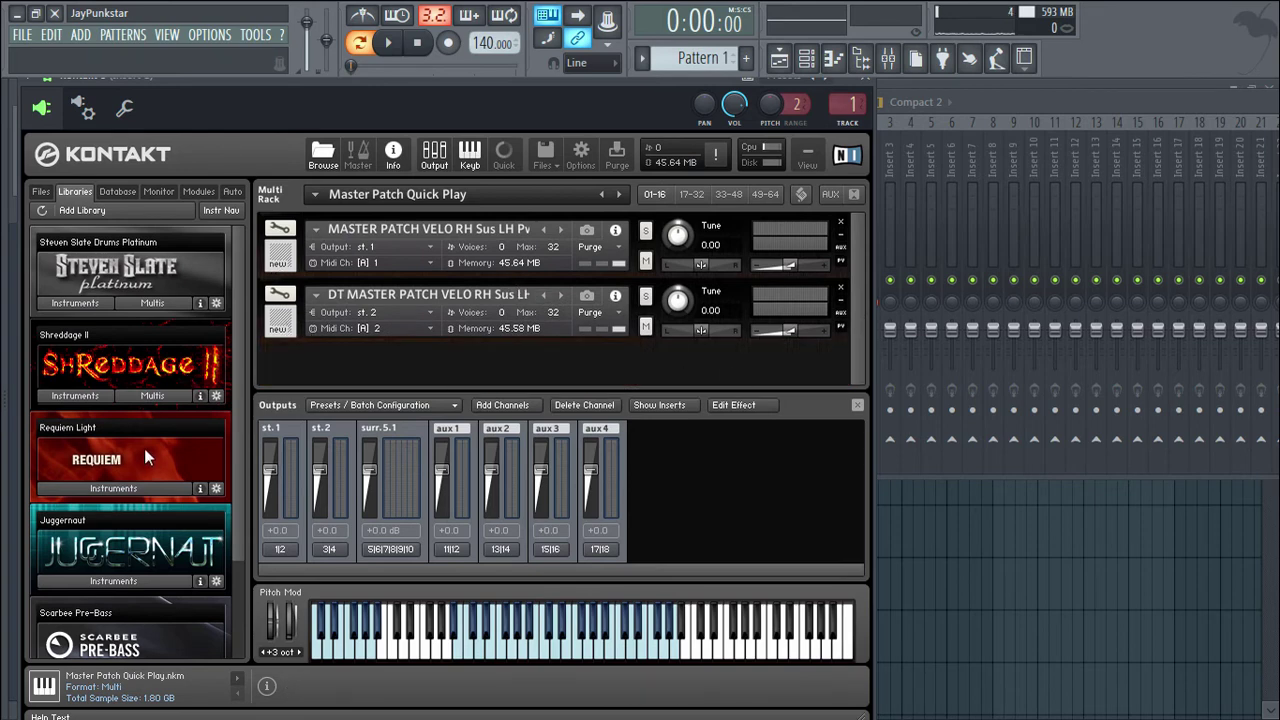
- Load the Scarbee Pre-Bass instrument from Kontakt's libraries into the multi rack below the two guitars
scroll(147, 457, down, 2)
click(142, 551)
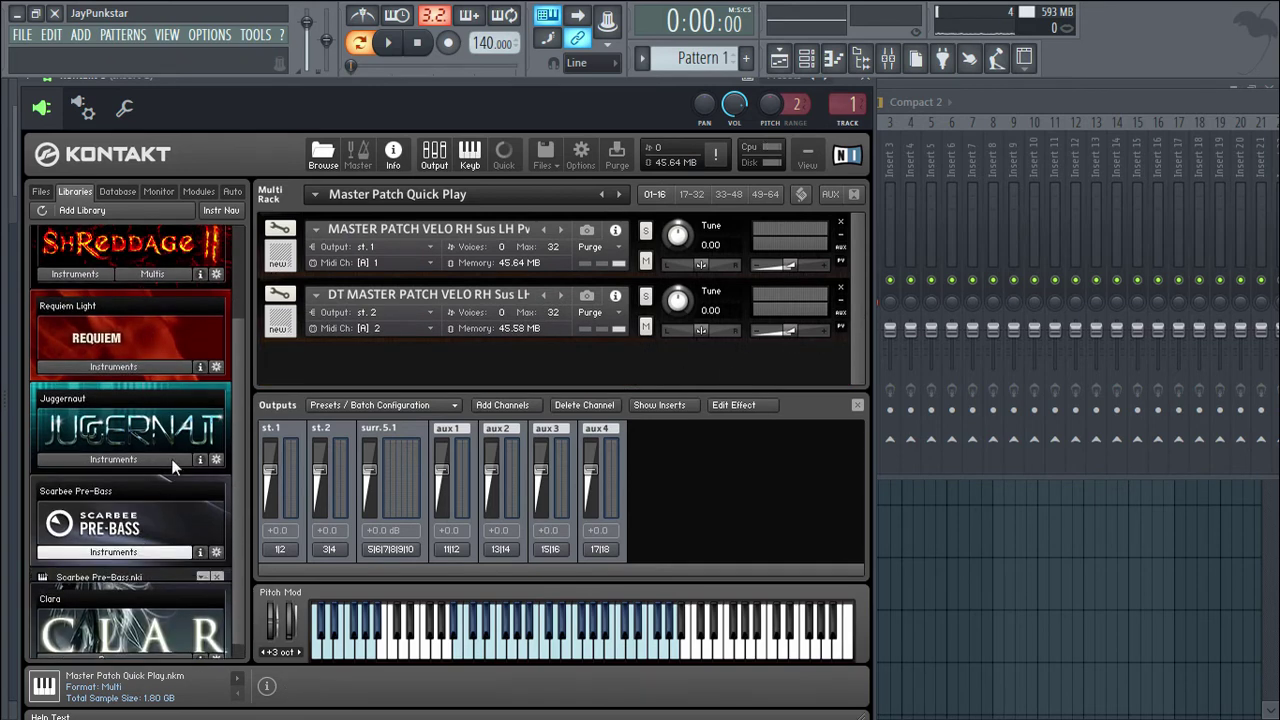
drag(128, 556, 310, 482)
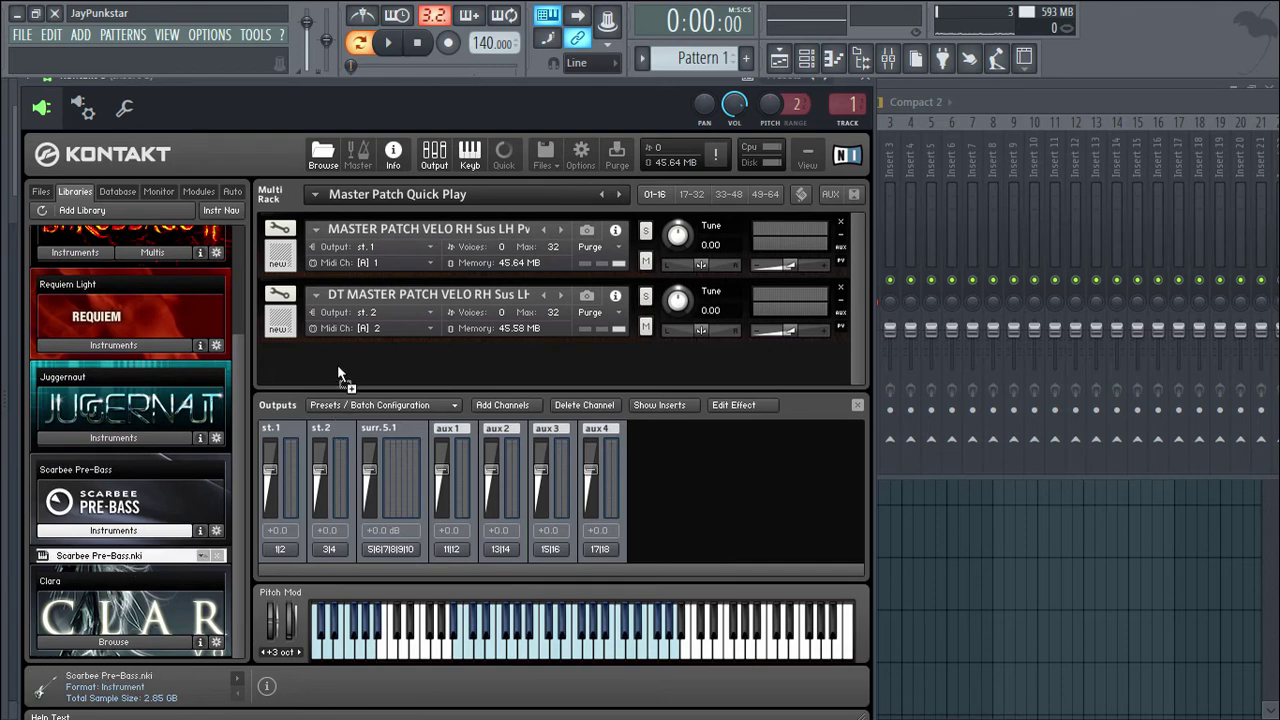
drag(338, 369, 338, 369)
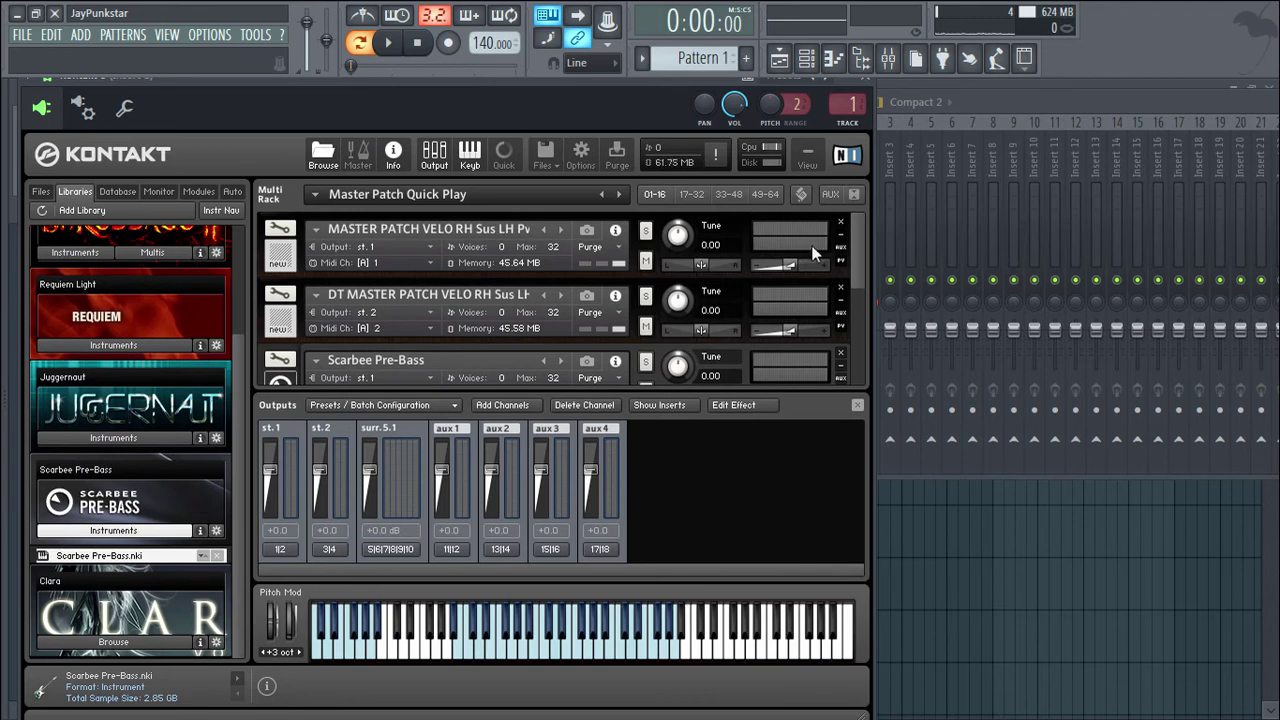
- Create a separate master output channel for Scarbee Pre-Bass and delete the surr.5.1 output channel
scroll(862, 300, down, 2)
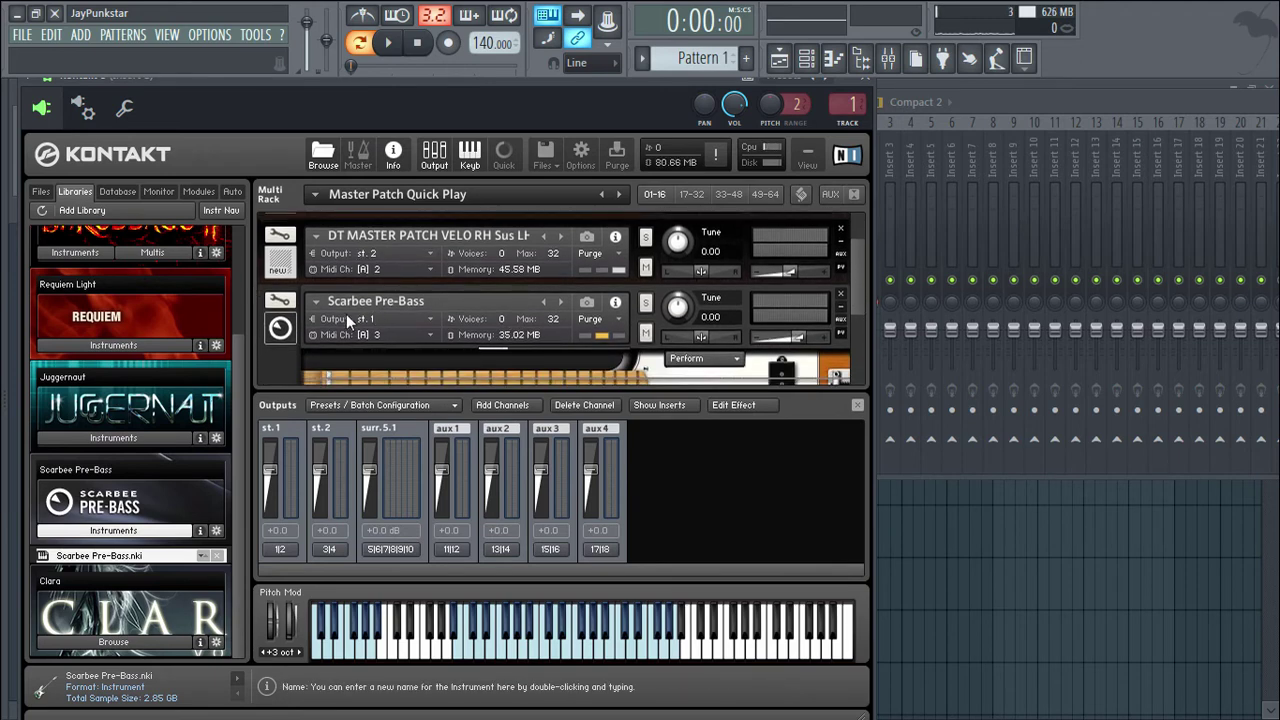
click(399, 318)
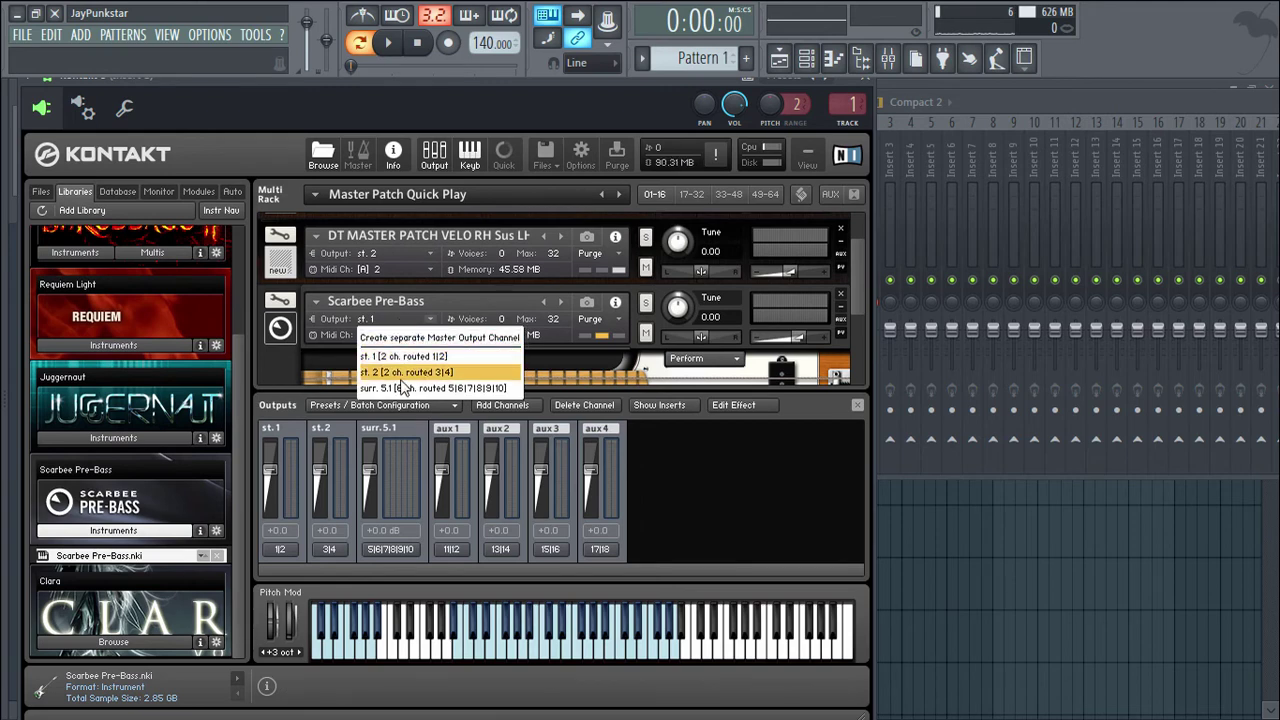
click(403, 338)
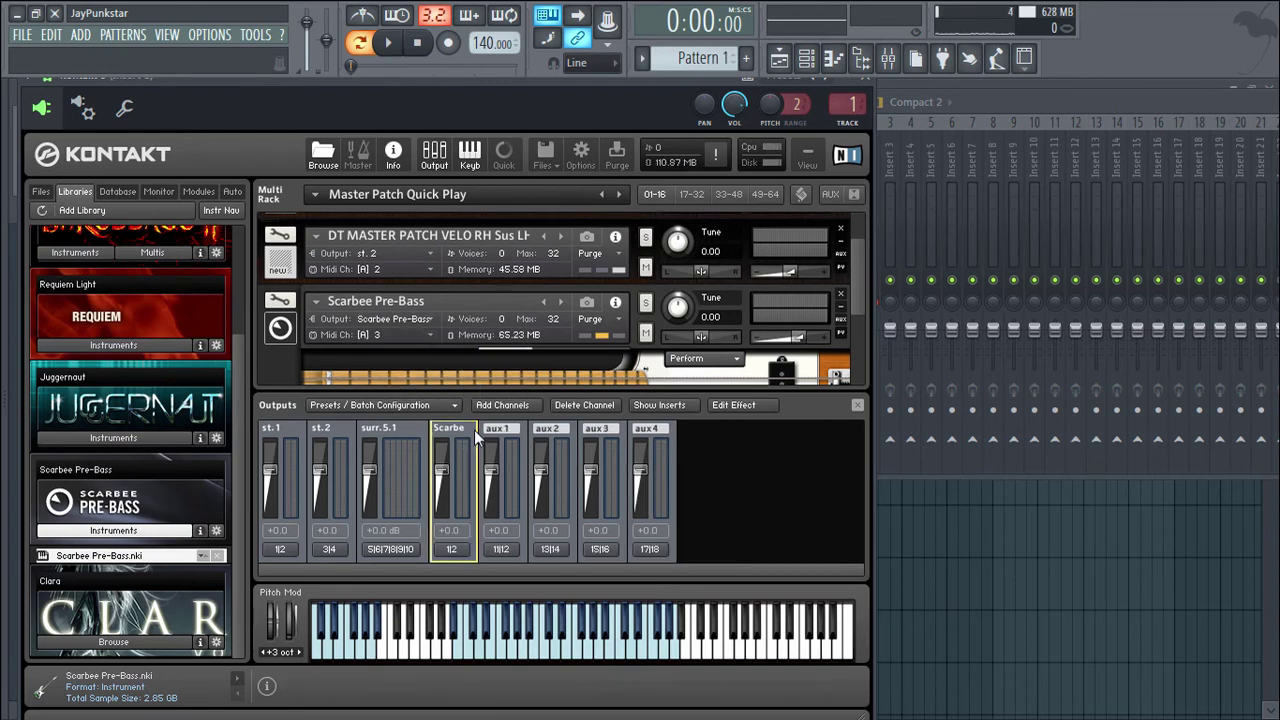
click(588, 406)
click(753, 440)
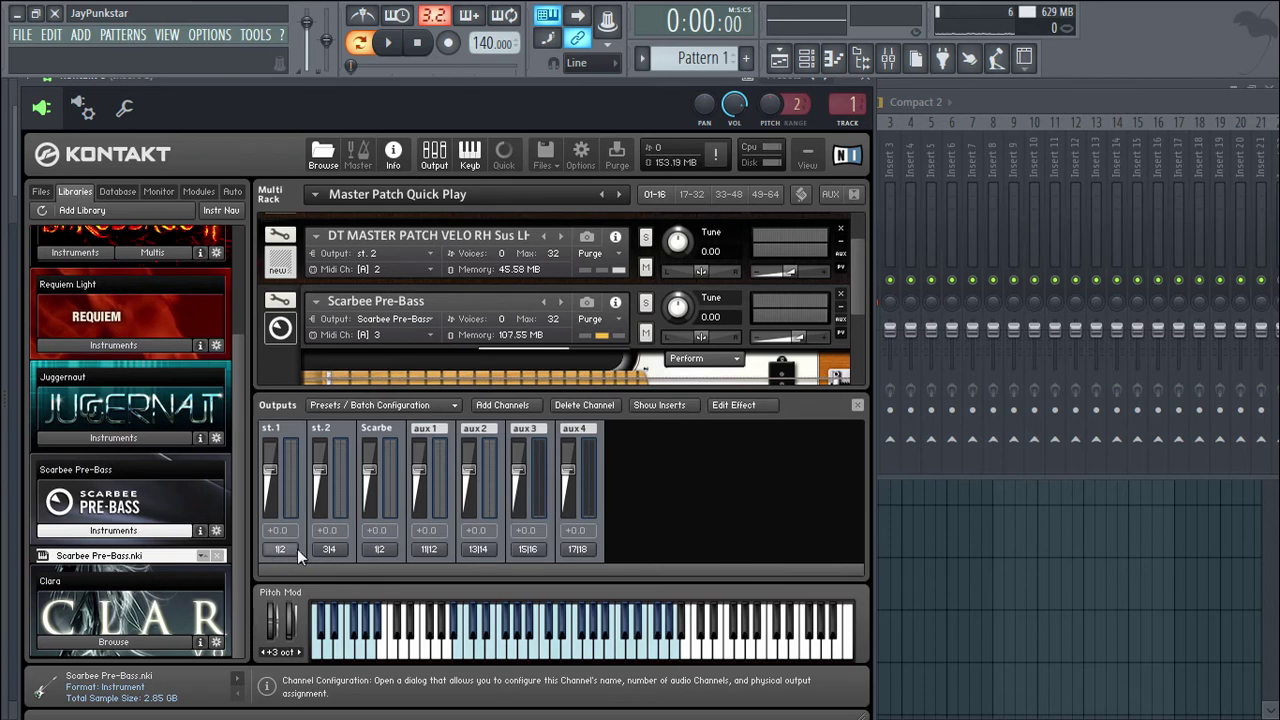
- Route the Scarbee Pre-Bass output channel to Kt. Tom 1 [1] and Kt. Tom 1 [2], plugin outs 5 and 6
click(376, 549)
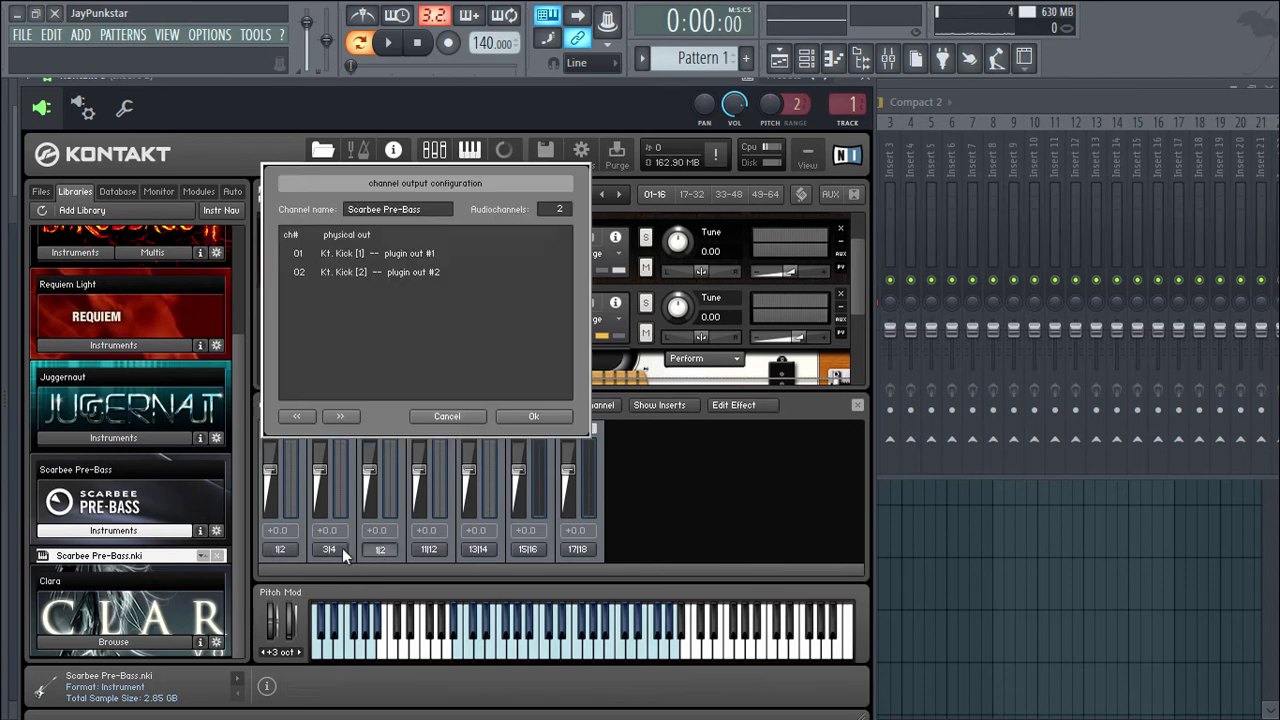
click(410, 256)
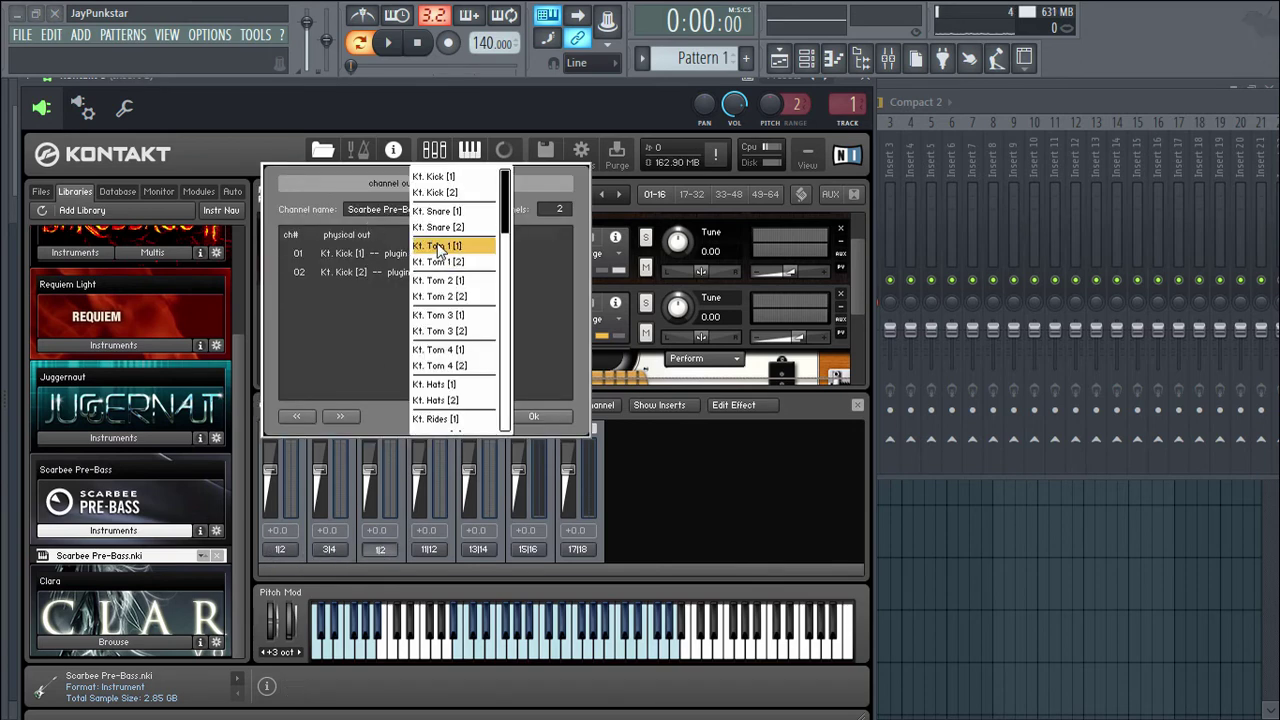
click(440, 247)
click(420, 268)
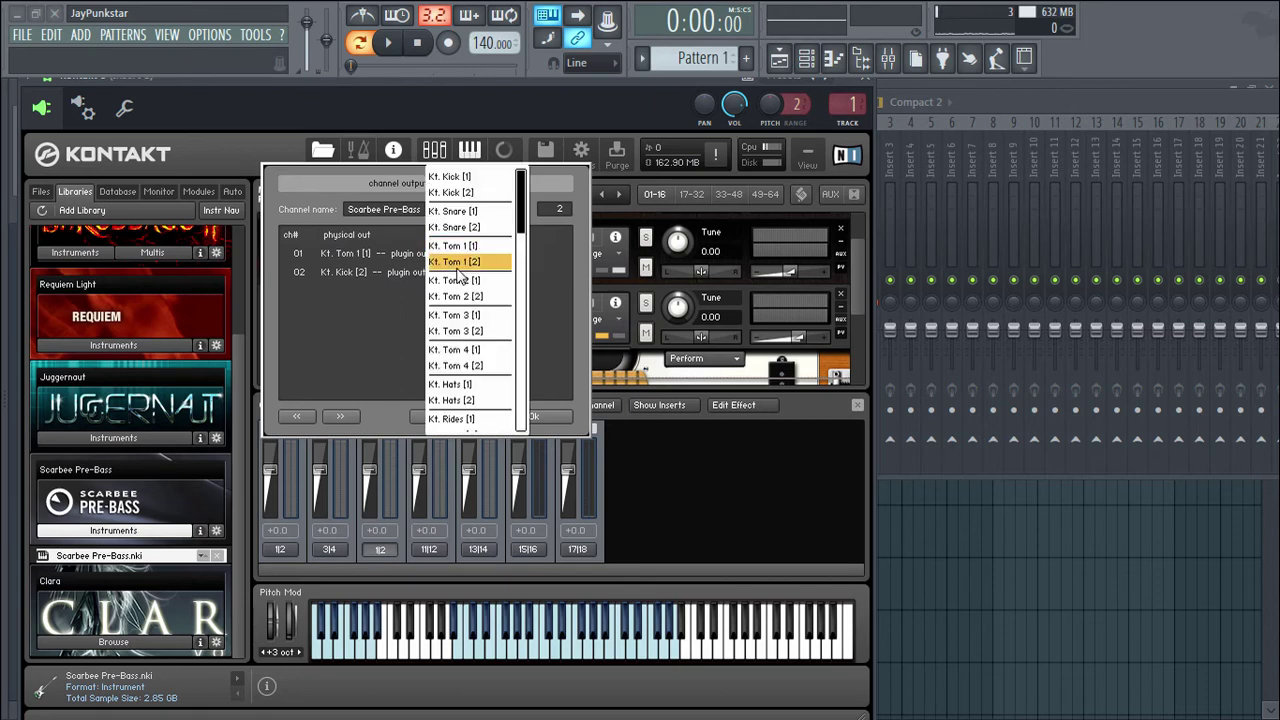
click(457, 265)
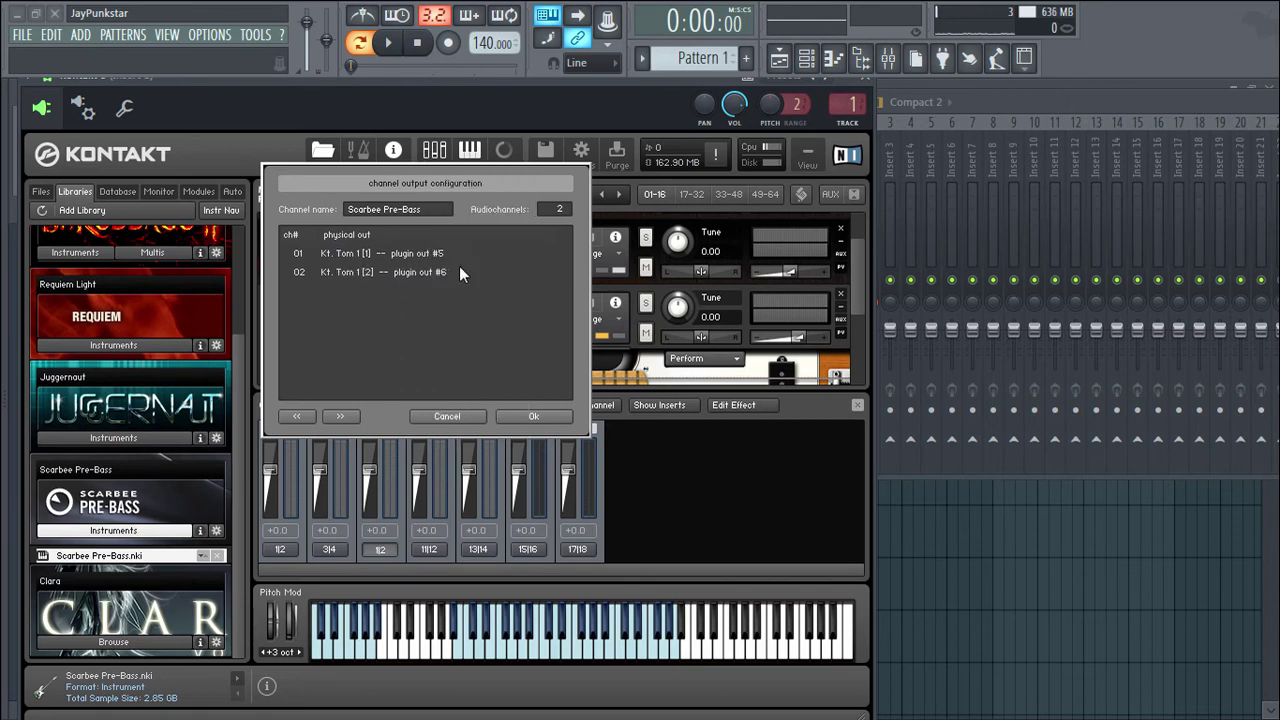
click(518, 411)
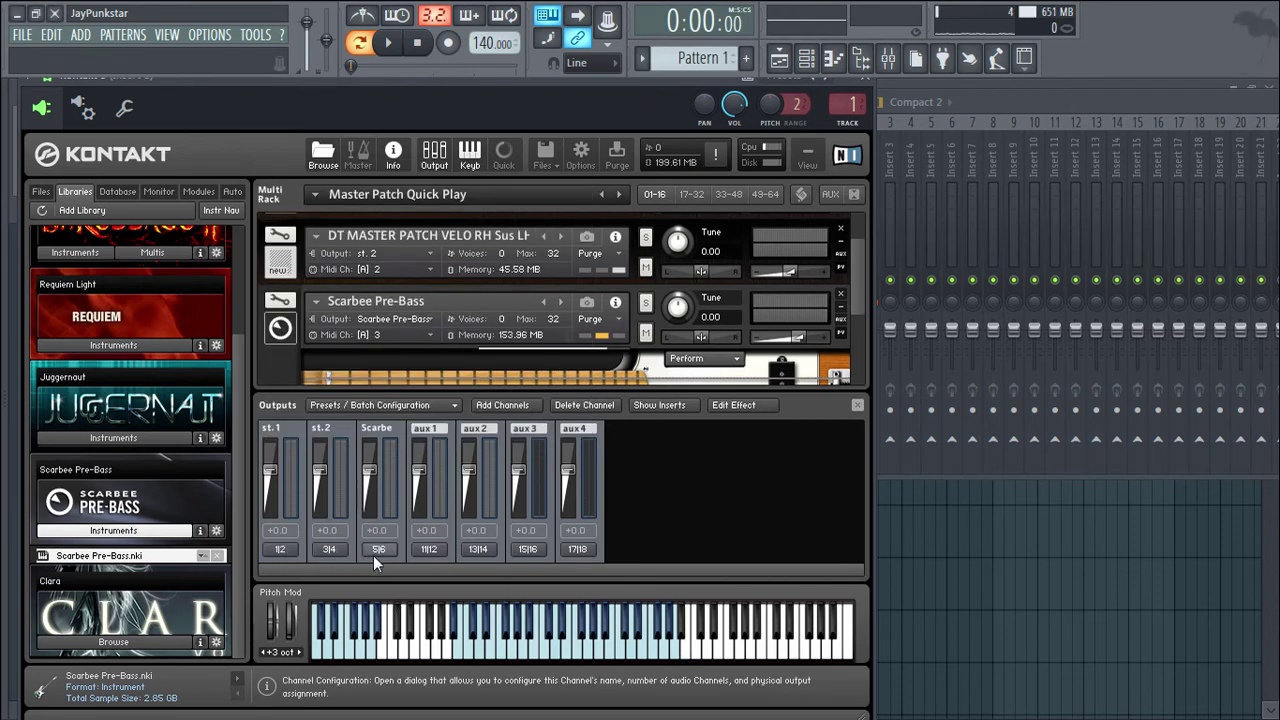
click(377, 549)
click(569, 410)
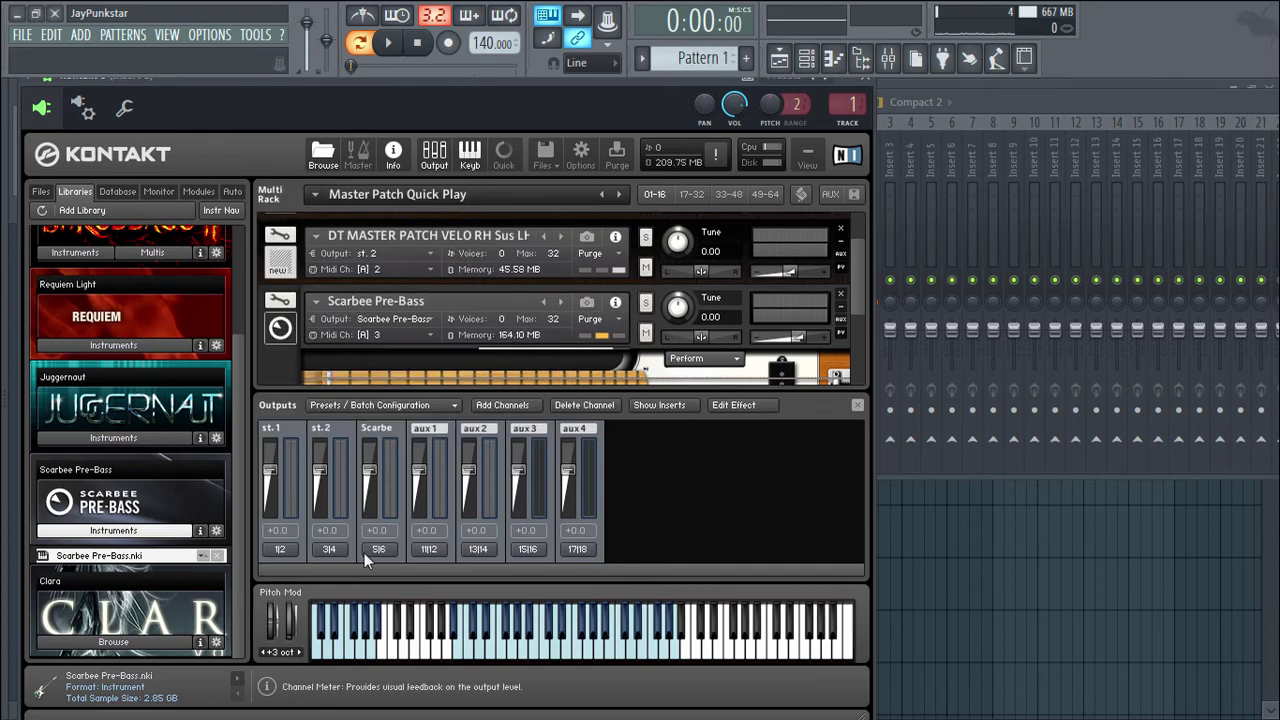
- Assign Scarbee Pre-Bass to MIDI channel 3 on Port A
click(400, 335)
mouse_move(411, 371)
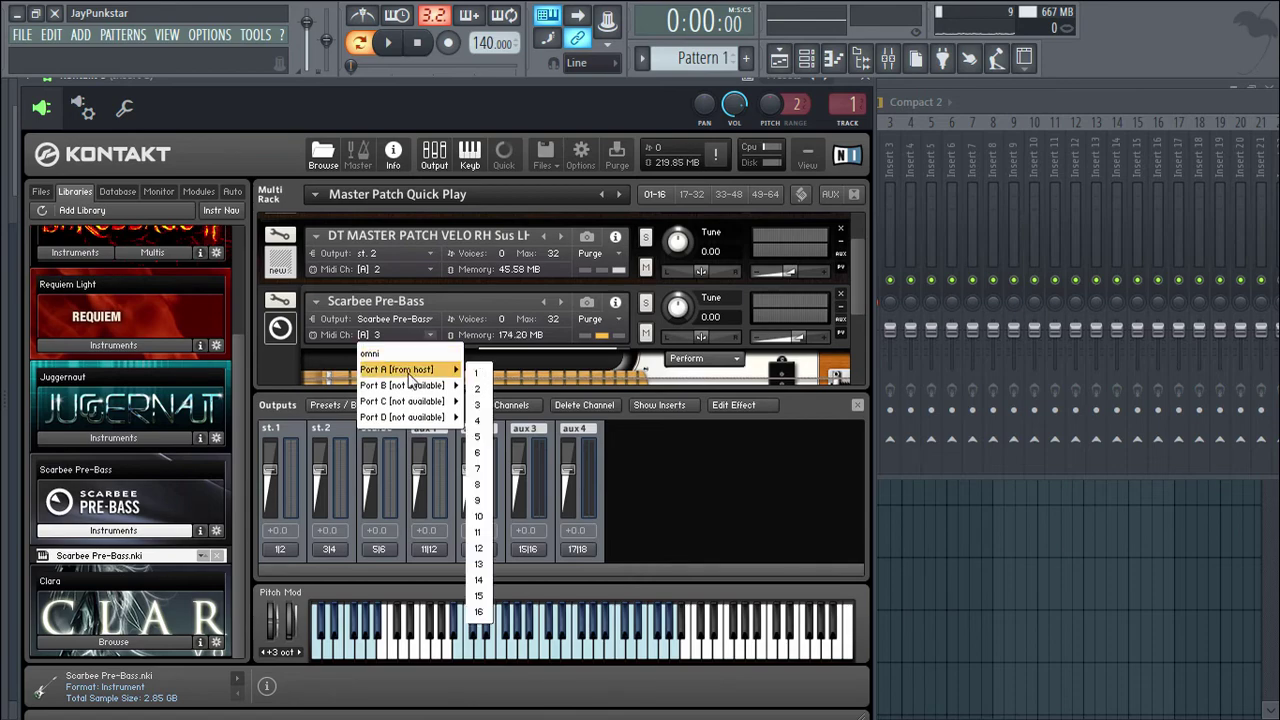
click(483, 405)
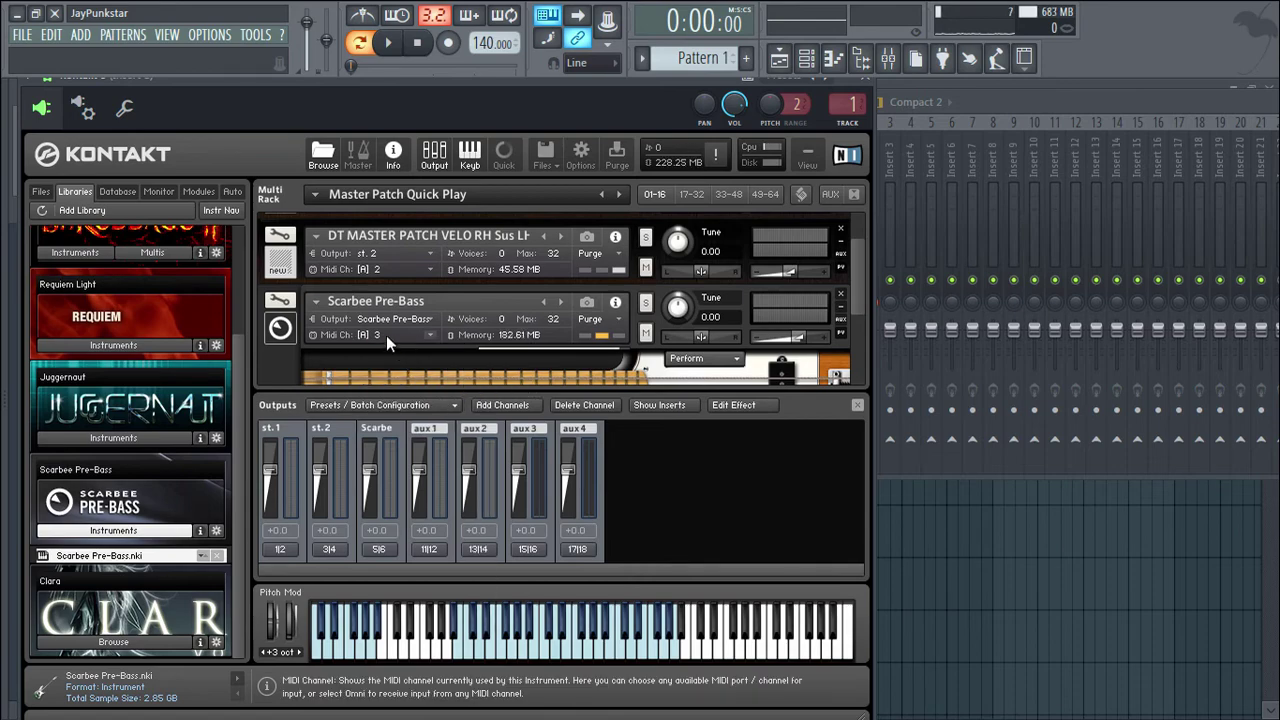
- Clone the MIDI Out channel in the channel rack and set the clone's MIDI channel to 3
drag(531, 78, 562, 203)
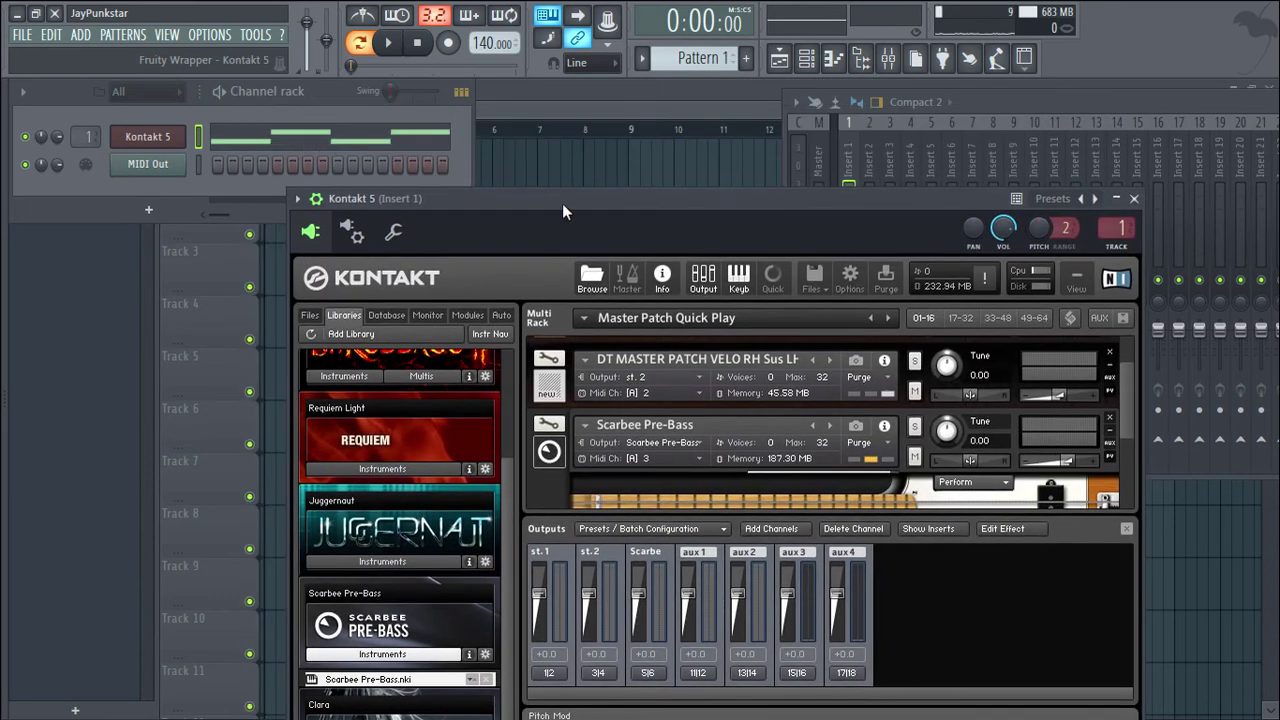
click(152, 212)
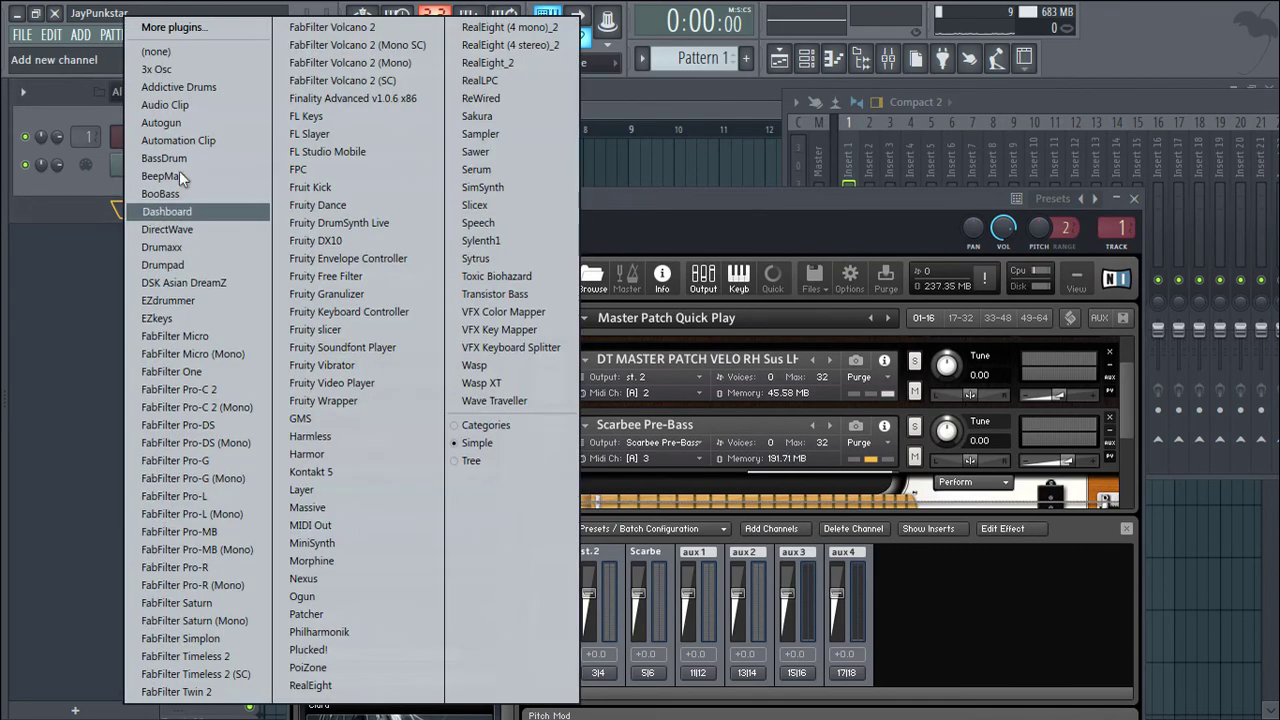
click(64, 184)
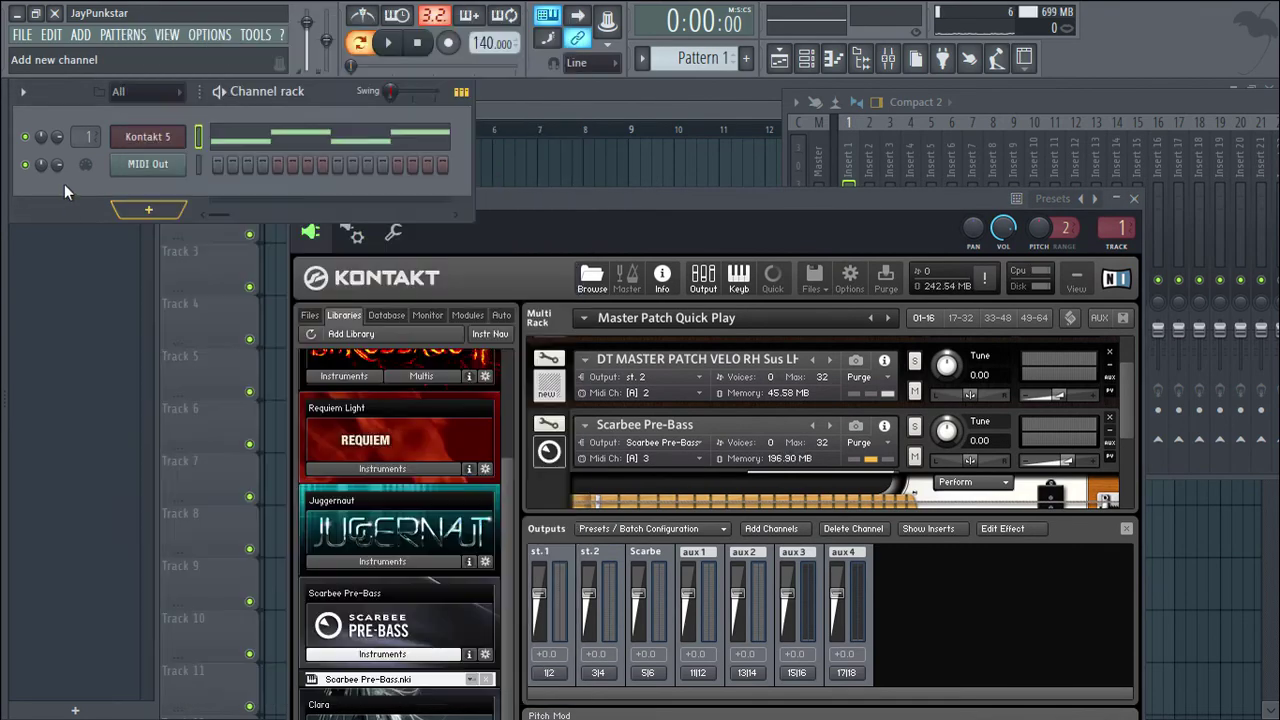
right_click(150, 175)
click(229, 311)
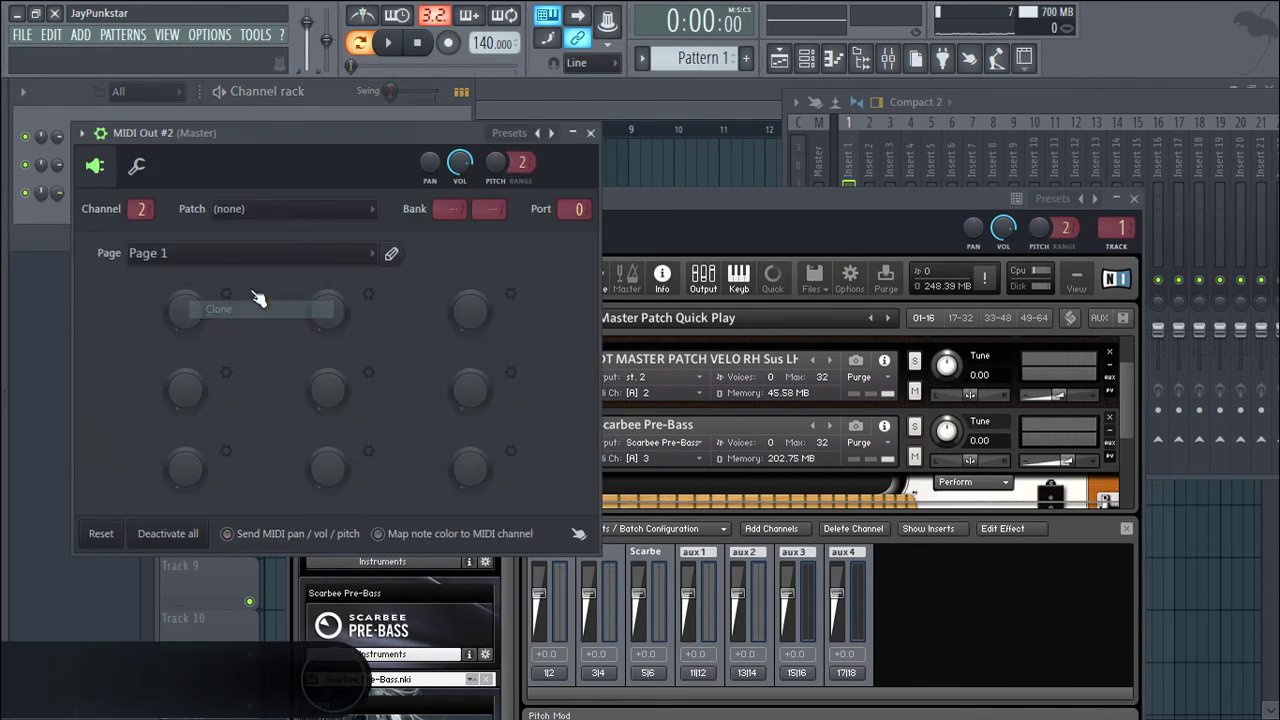
drag(266, 148, 564, 159)
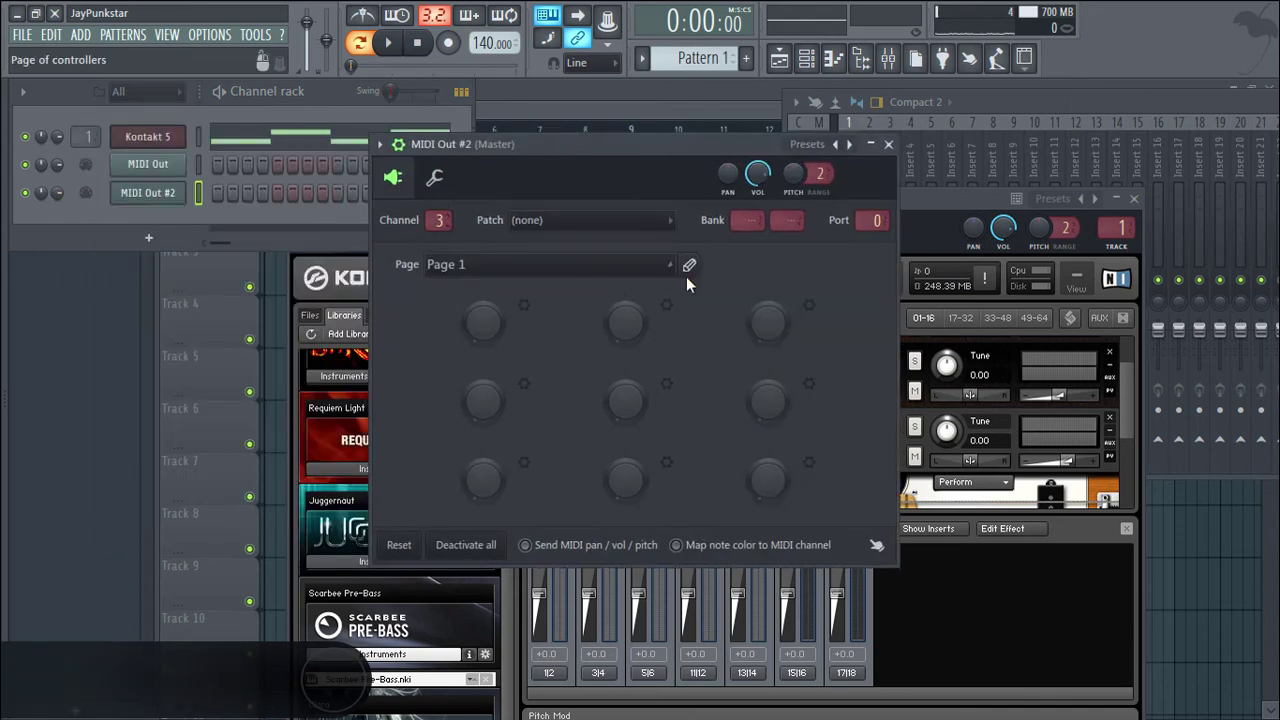
drag(747, 148, 1276, 80)
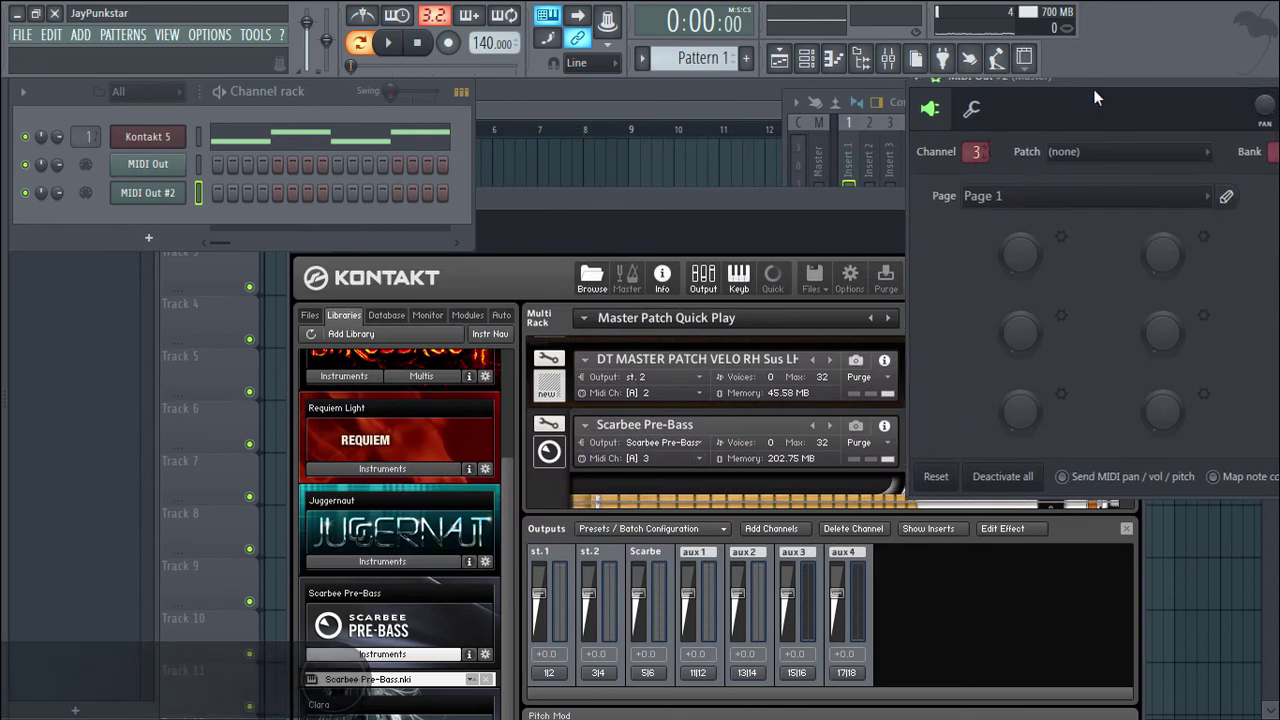
drag(1082, 92, 731, 118)
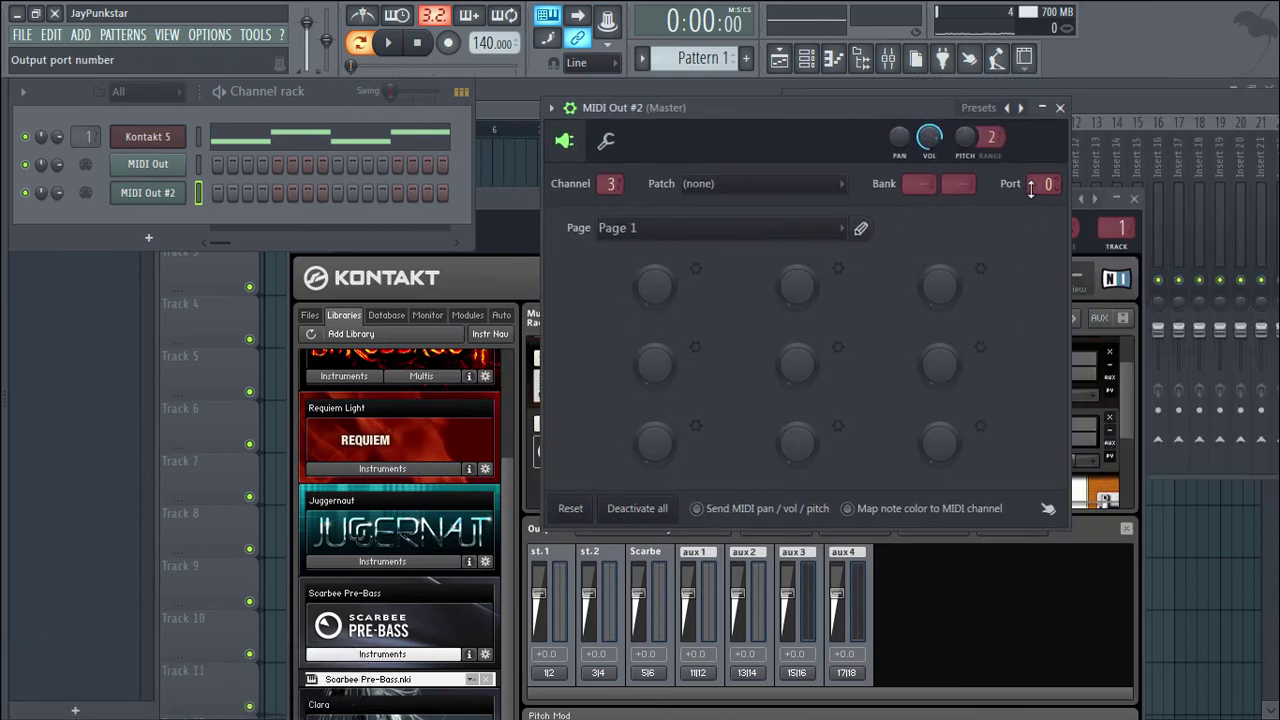
- Compare Kontakt 5's MIDI input port with the output port of MIDI Out #2
click(158, 193)
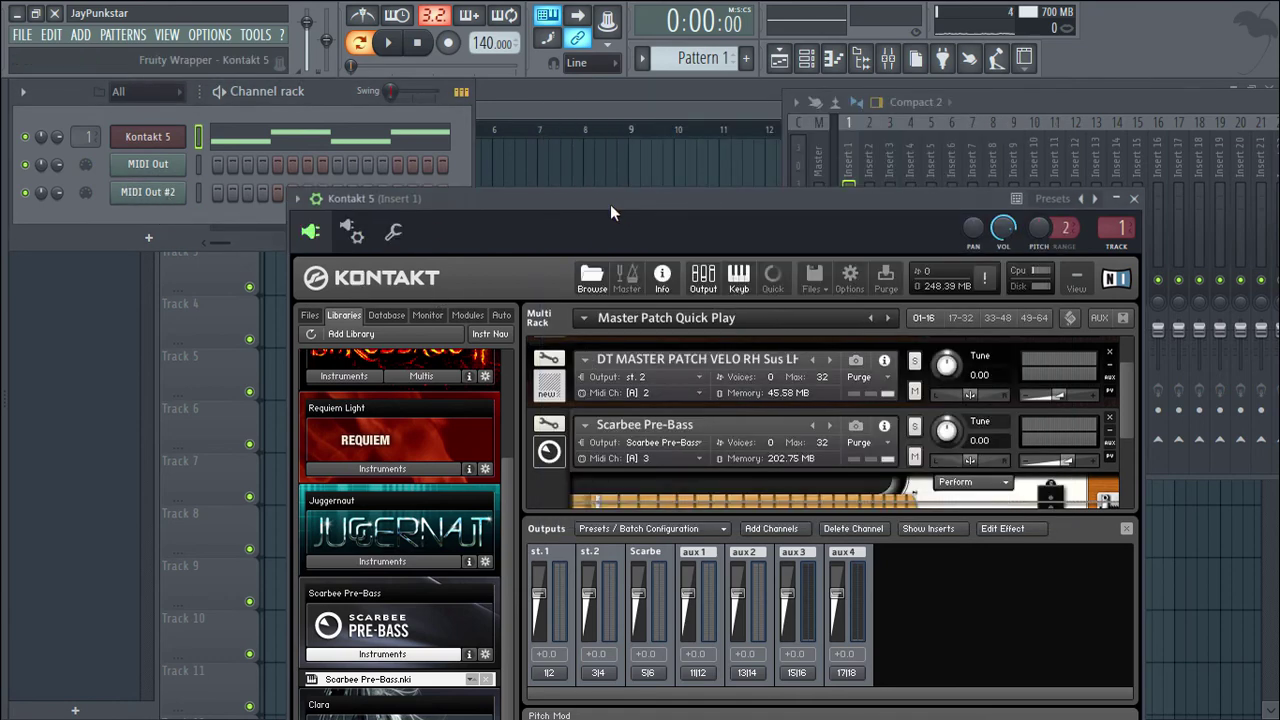
click(345, 231)
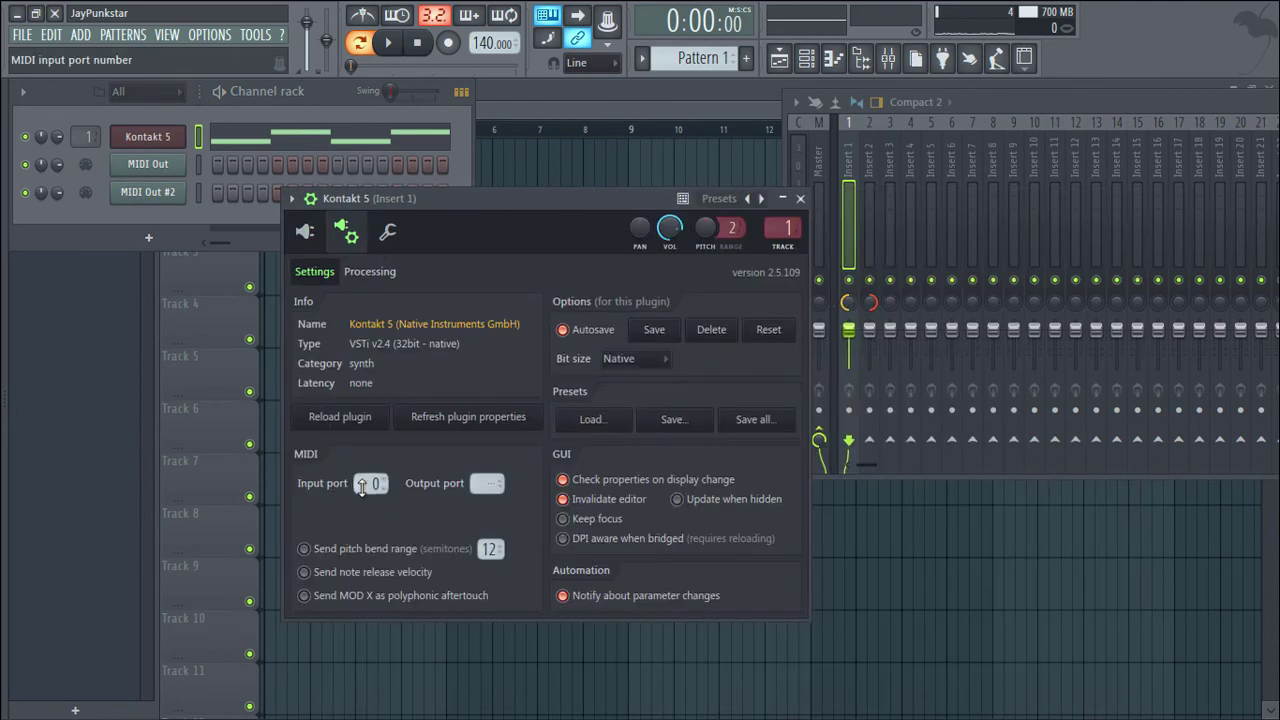
click(305, 230)
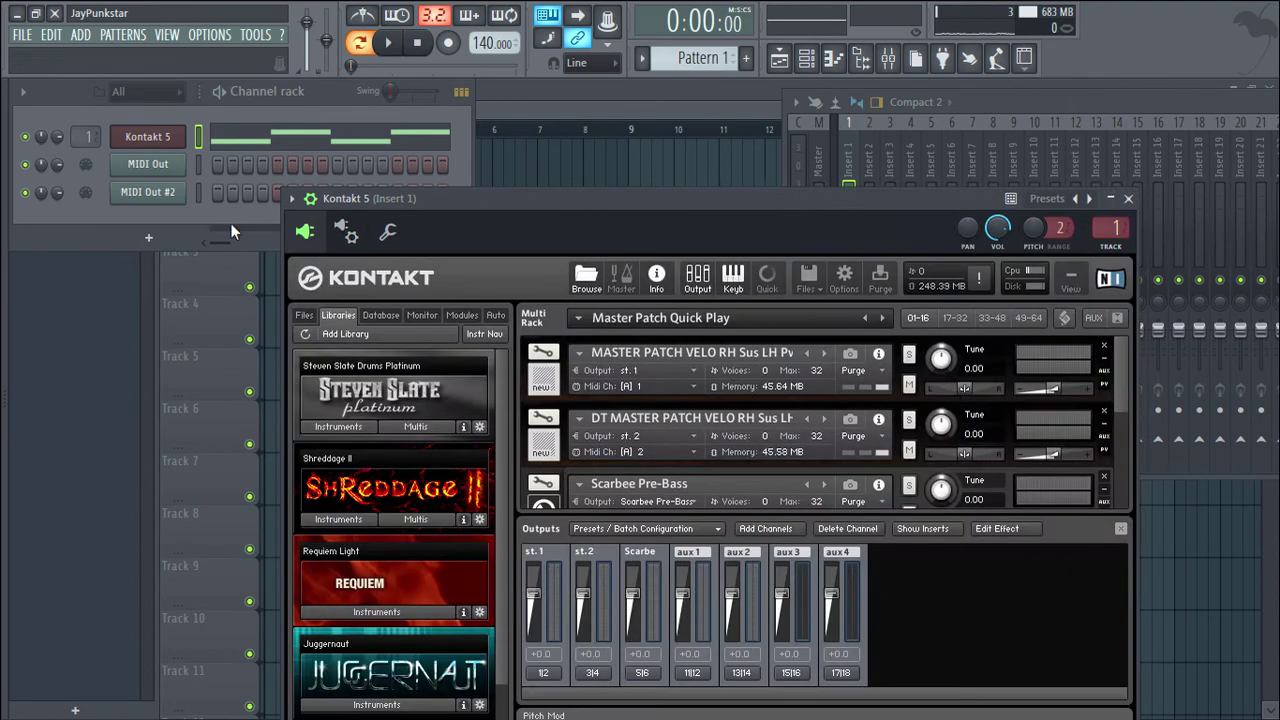
click(172, 194)
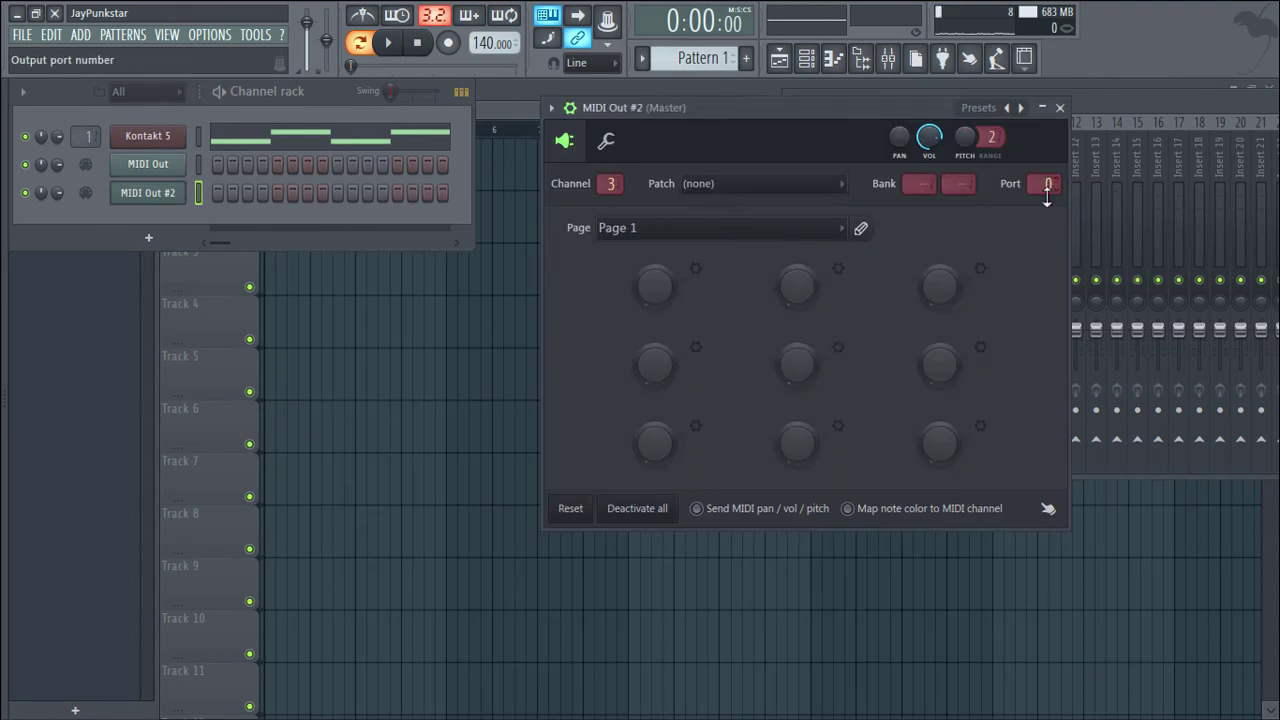
click(152, 194)
click(168, 137)
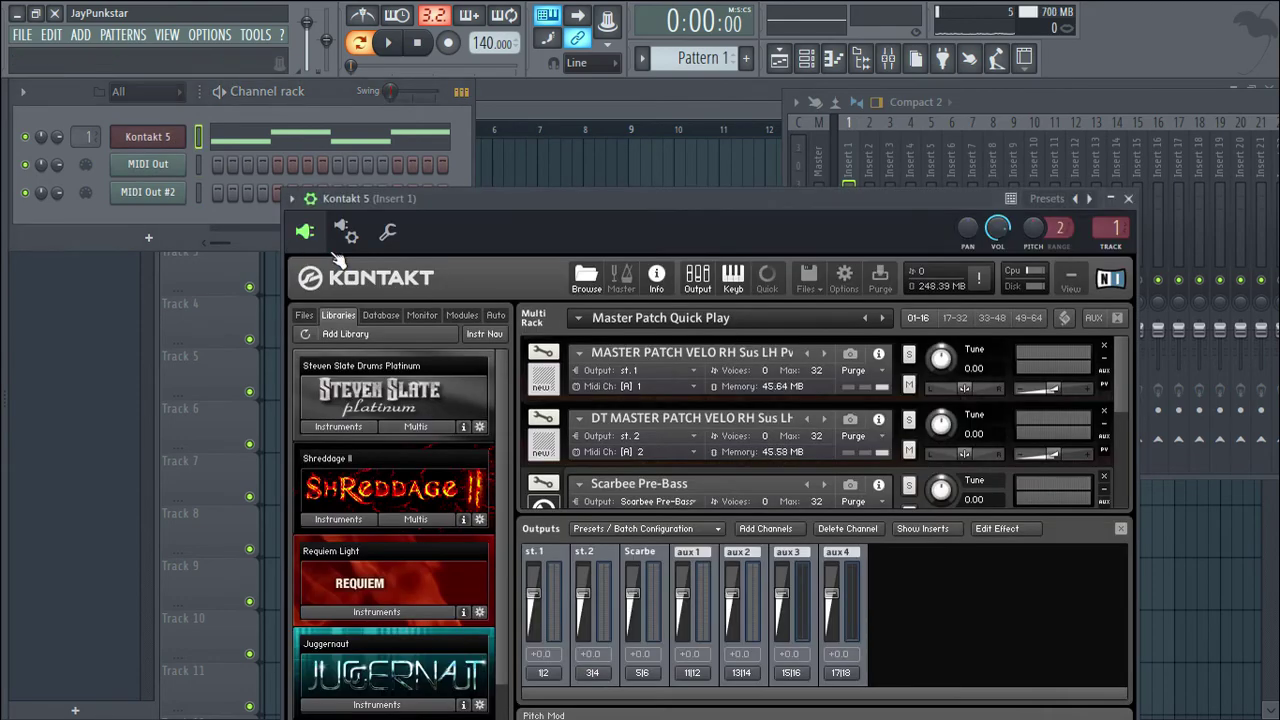
- Open MIDI Out #2's miscellaneous settings, play a test note on its keyboard, and close the window to check the mixer
click(144, 195)
click(606, 141)
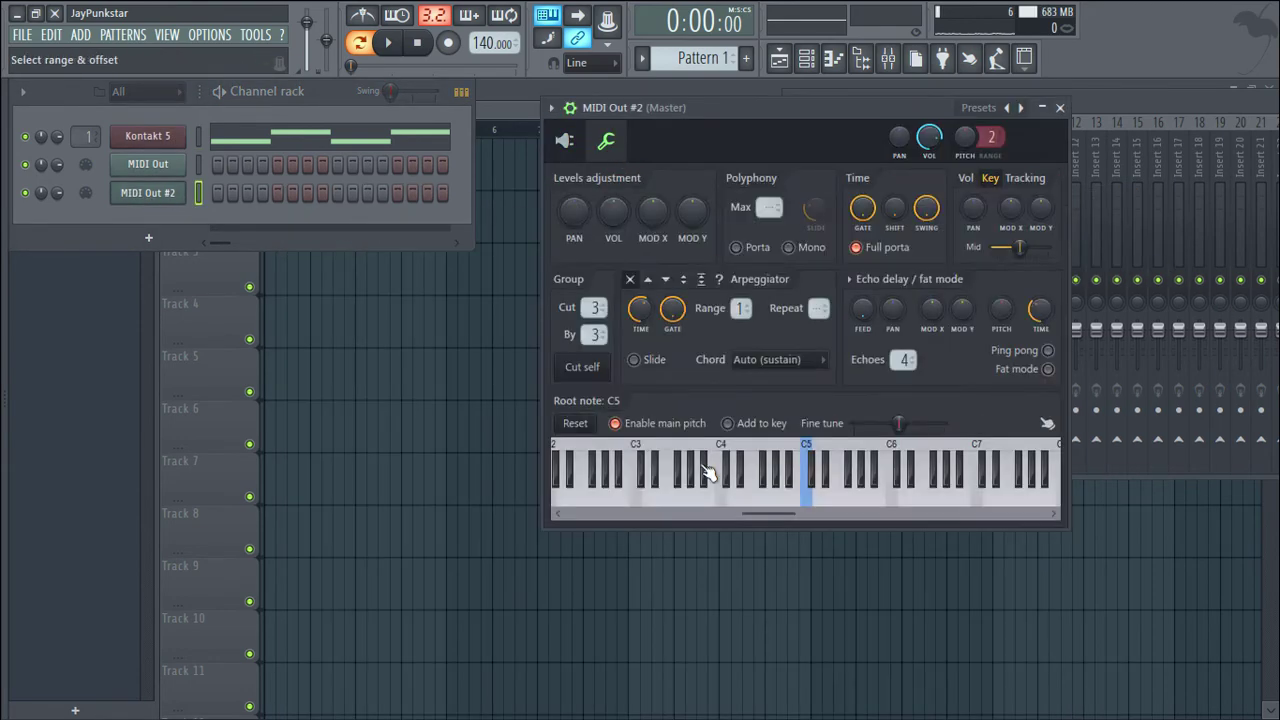
click(672, 480)
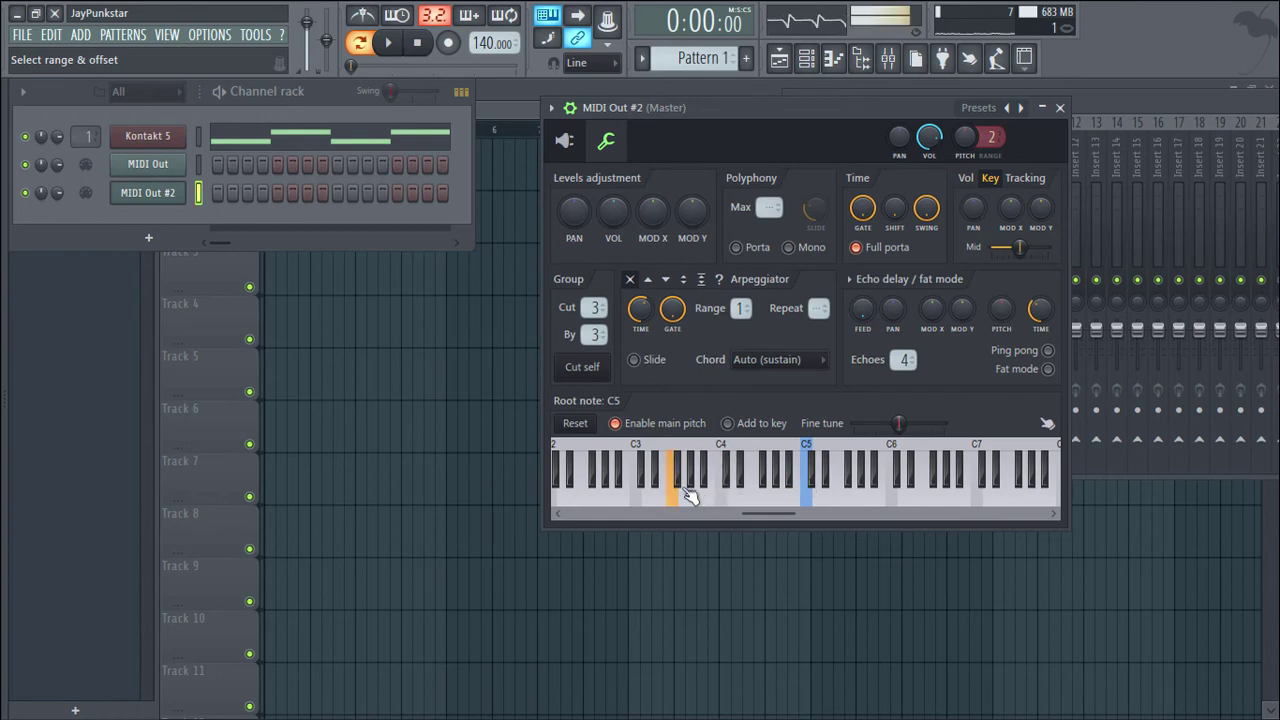
click(1060, 108)
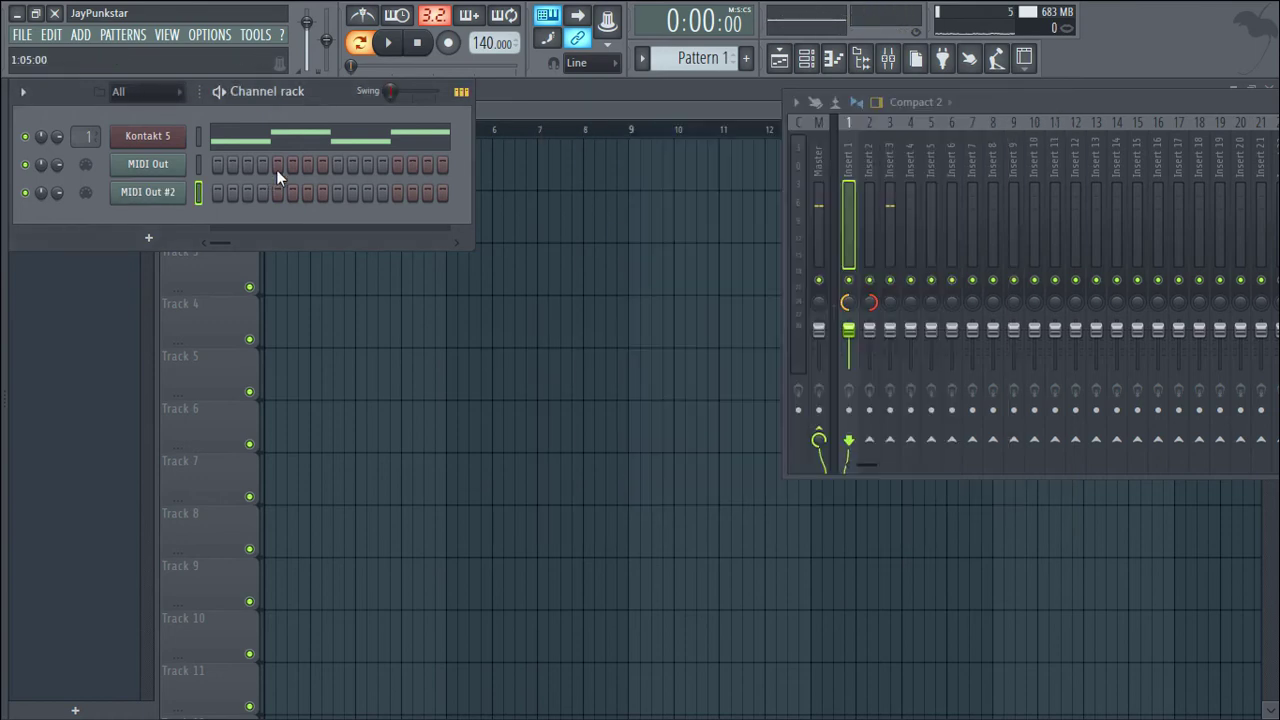
- In the MIDI Out channel's piano roll, enter four consecutive one-beat notes across bar 1: C2, D2, C2, D2
right_click(172, 191)
click(209, 167)
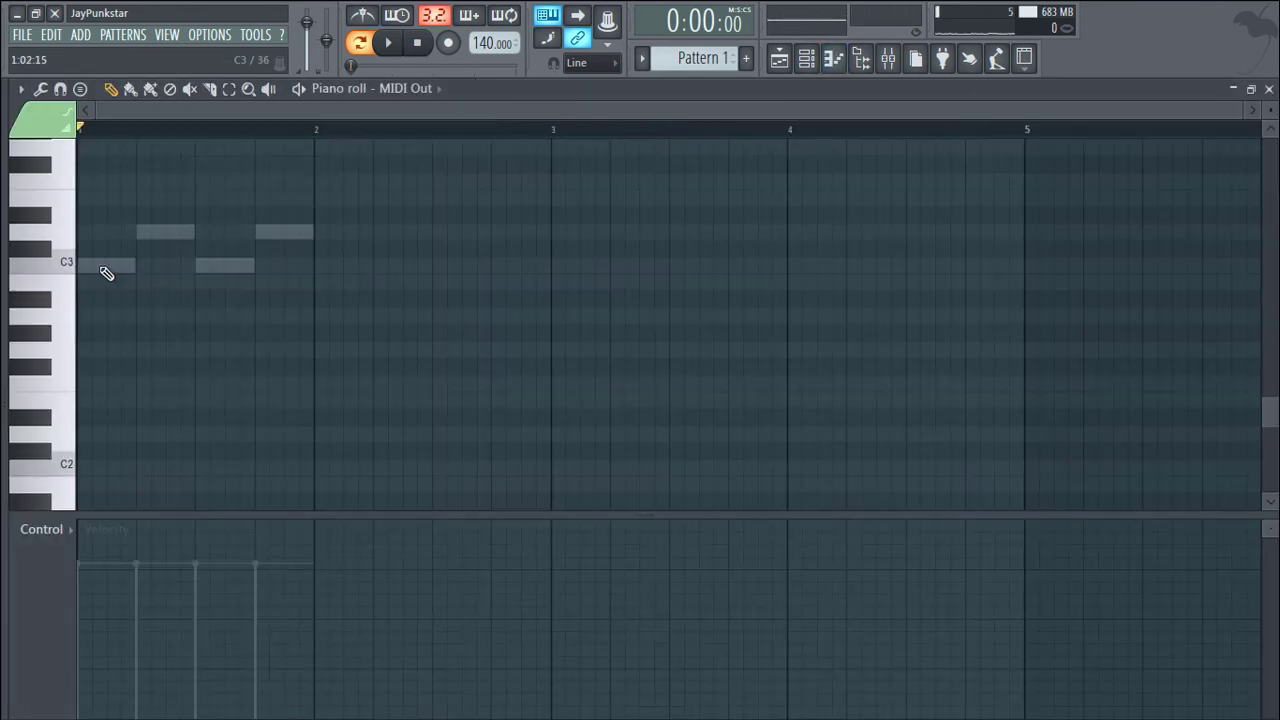
mouse_move(107, 273)
mouse_down()
mouse_move(79, 272)
mouse_move(78, 145)
mouse_move(97, 286)
mouse_up()
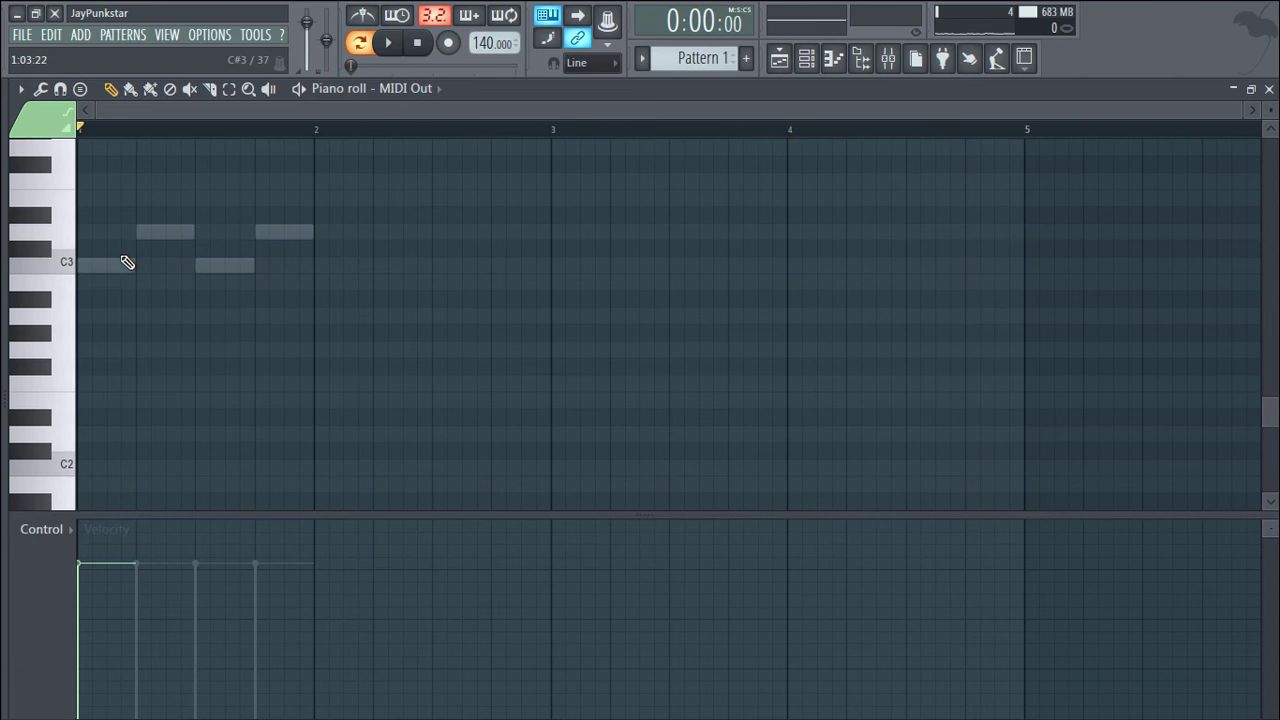
scroll(150, 262, up, 3)
double_click(96, 367)
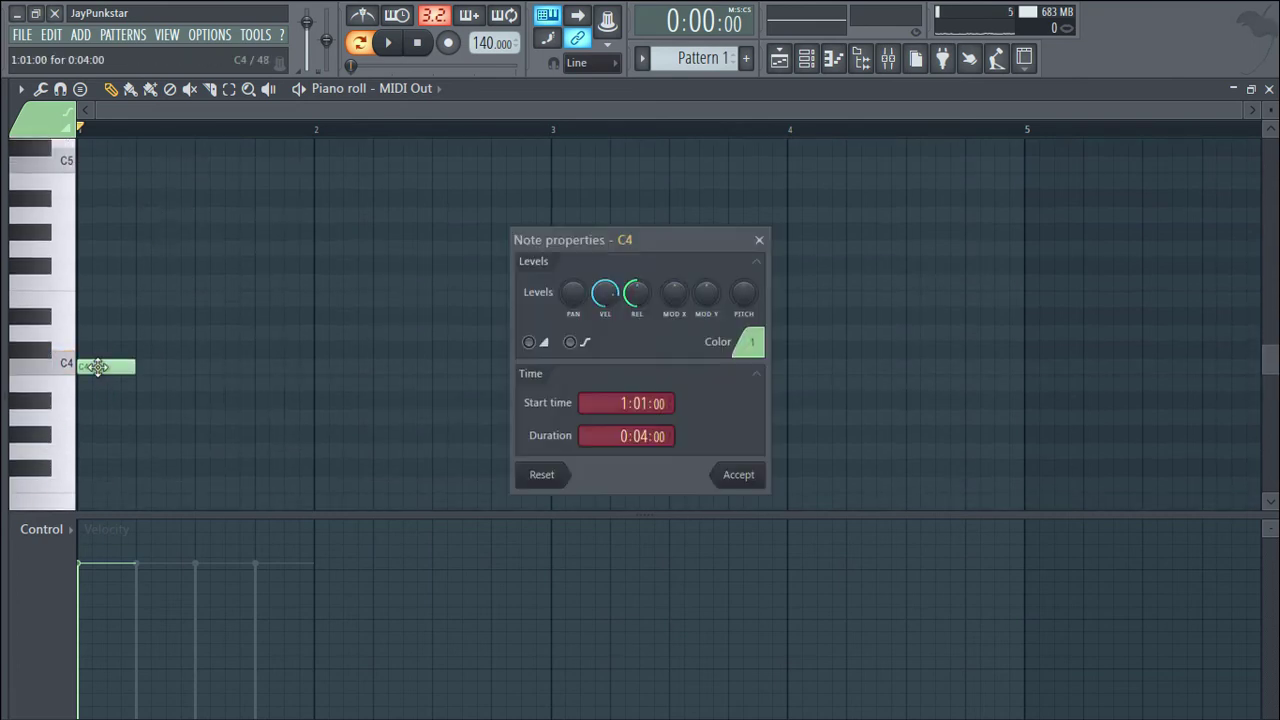
click(740, 476)
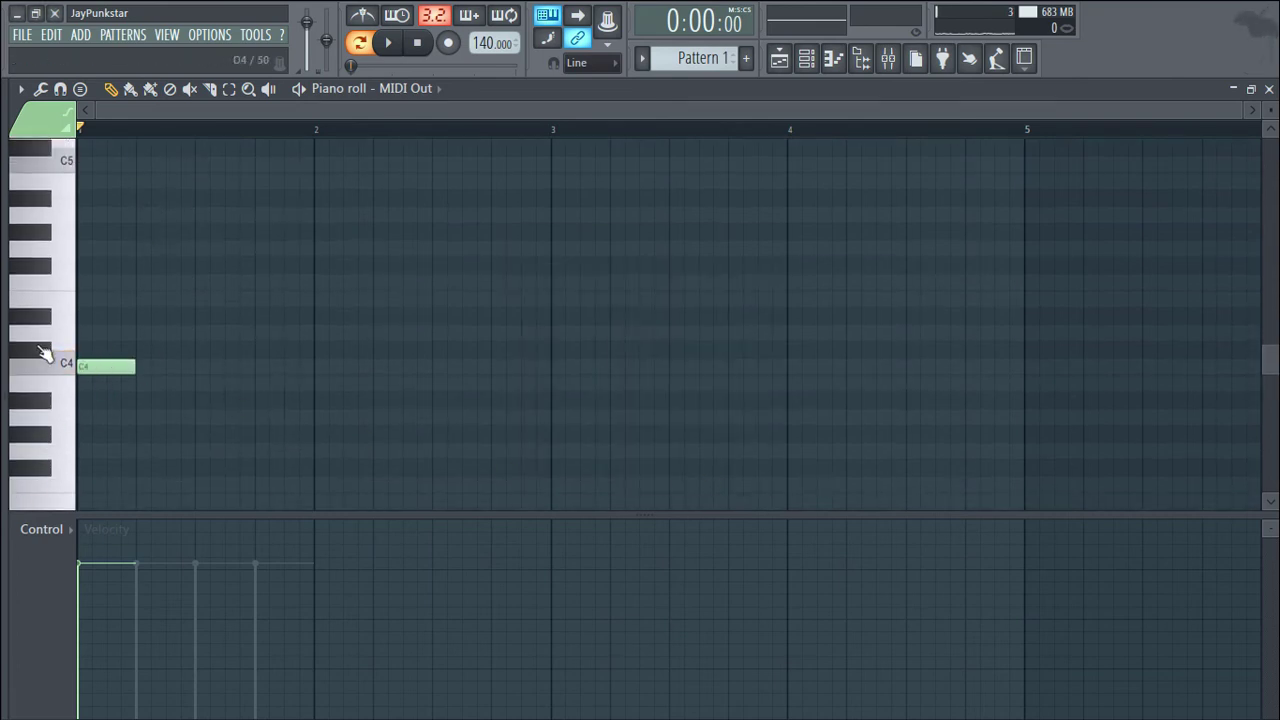
drag(107, 370, 89, 468)
click(153, 441)
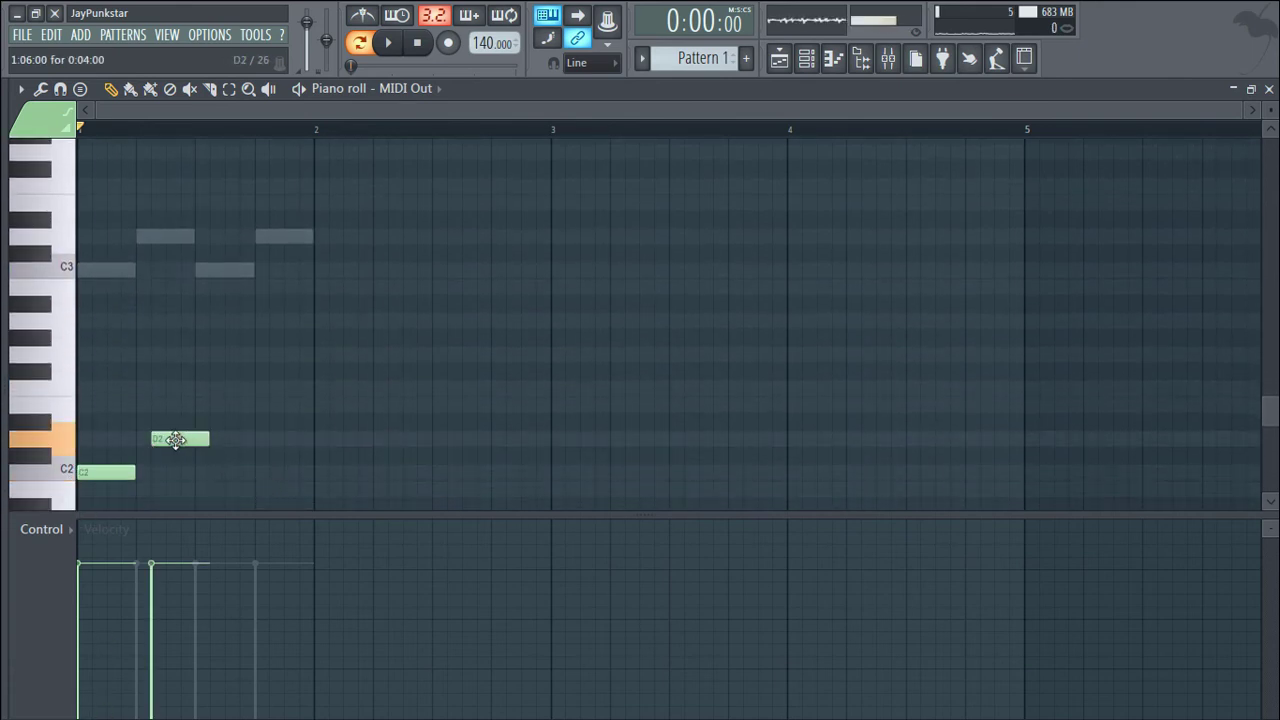
click(212, 471)
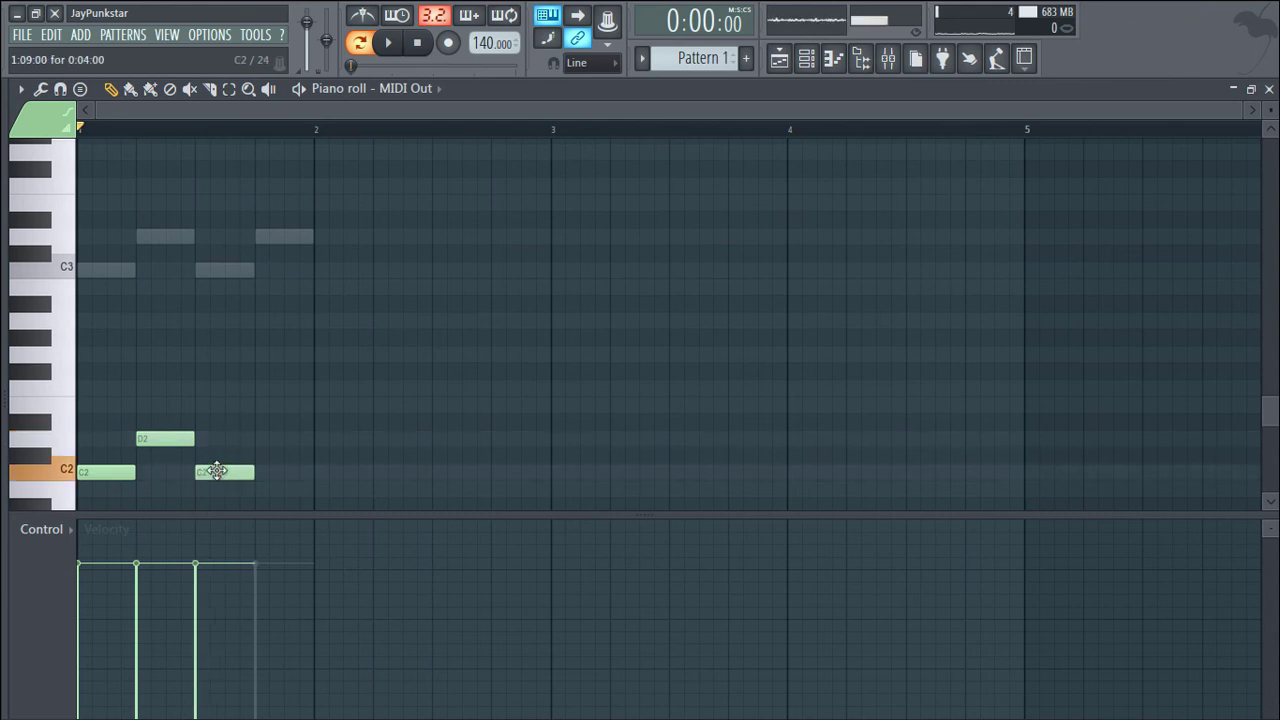
click(266, 440)
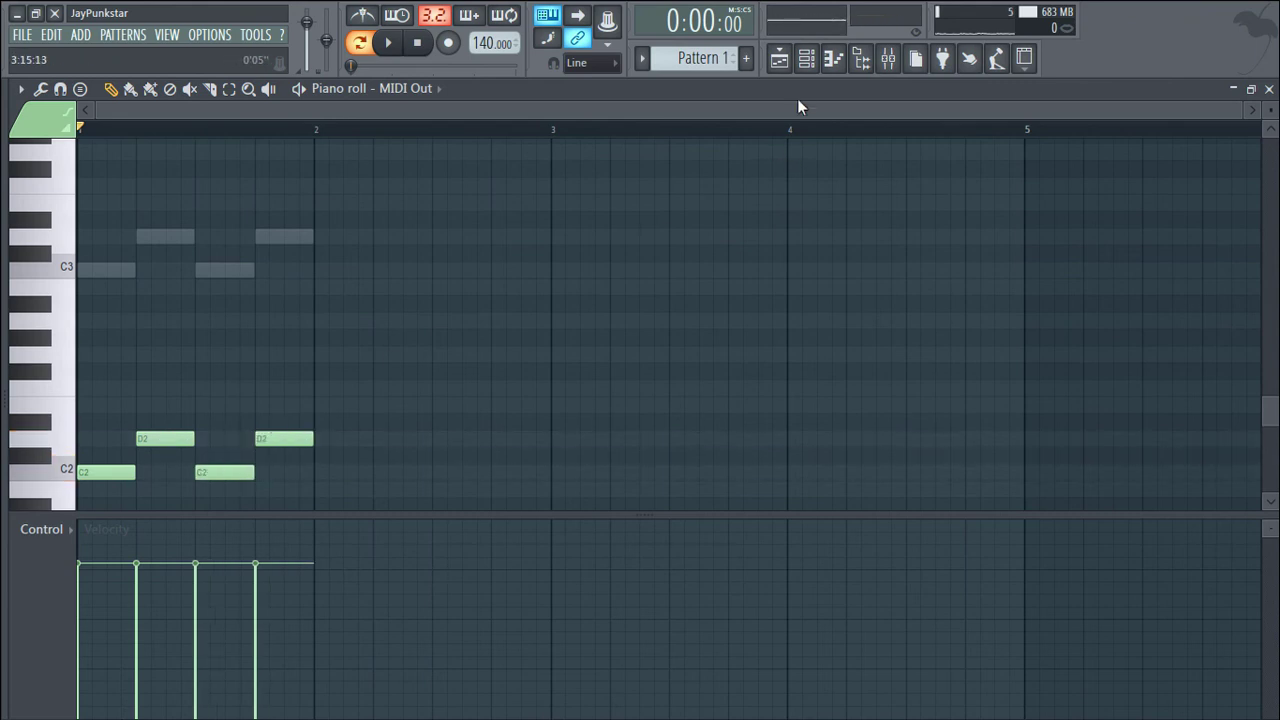
- Play the pattern with the mixer open to check which inserts receive signal, and stop playback
click(886, 62)
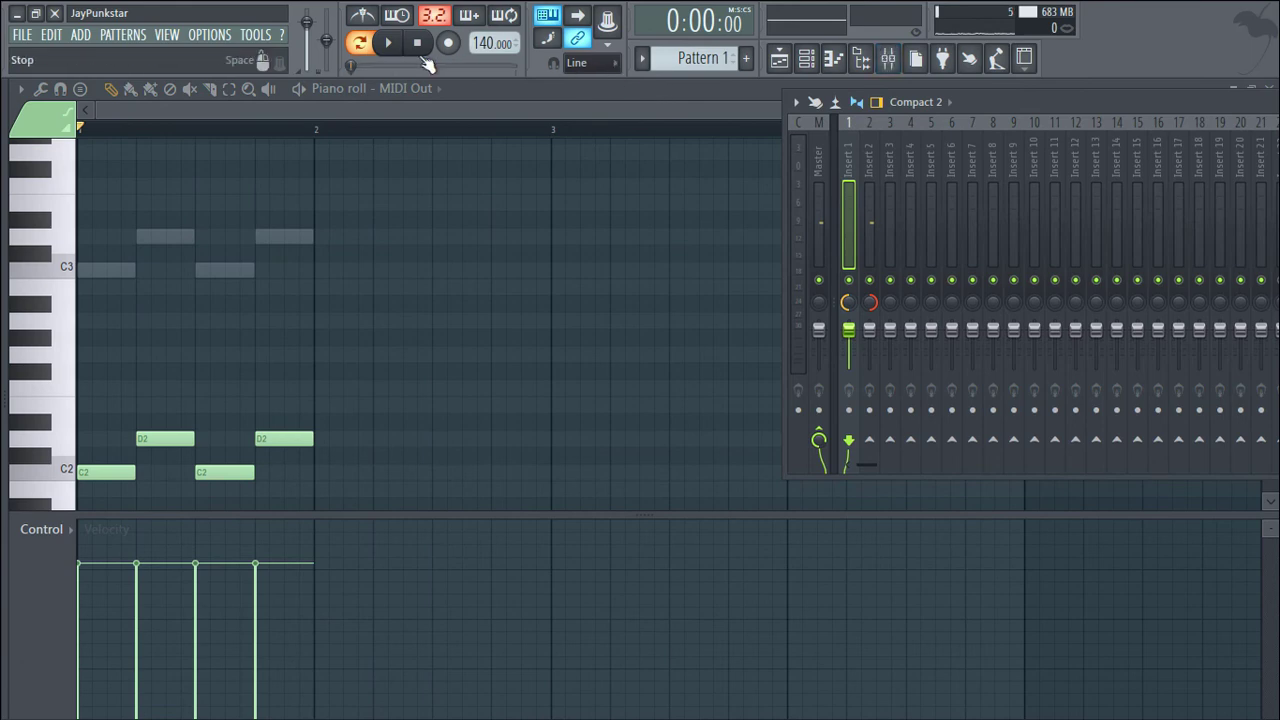
click(390, 44)
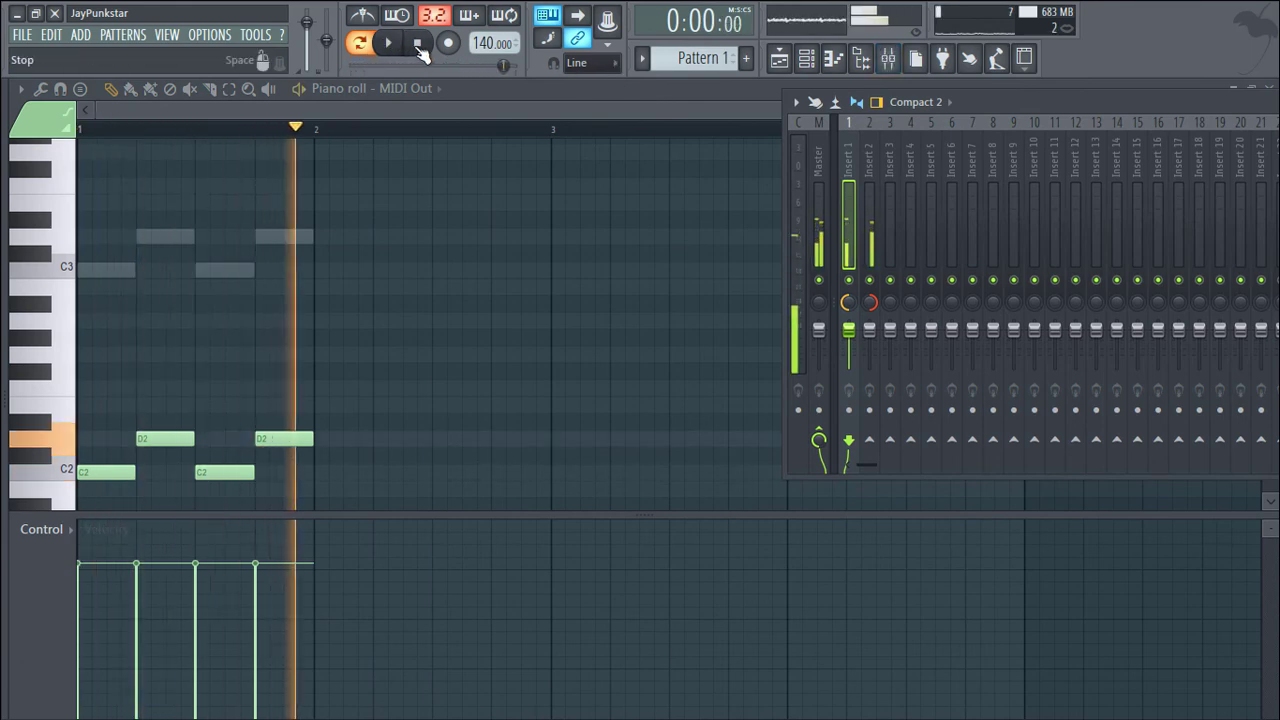
click(417, 43)
- Switch the piano roll to MIDI Out #2 and enter one-beat notes C4, D4, C4, D4 across bar 1
click(441, 100)
click(436, 90)
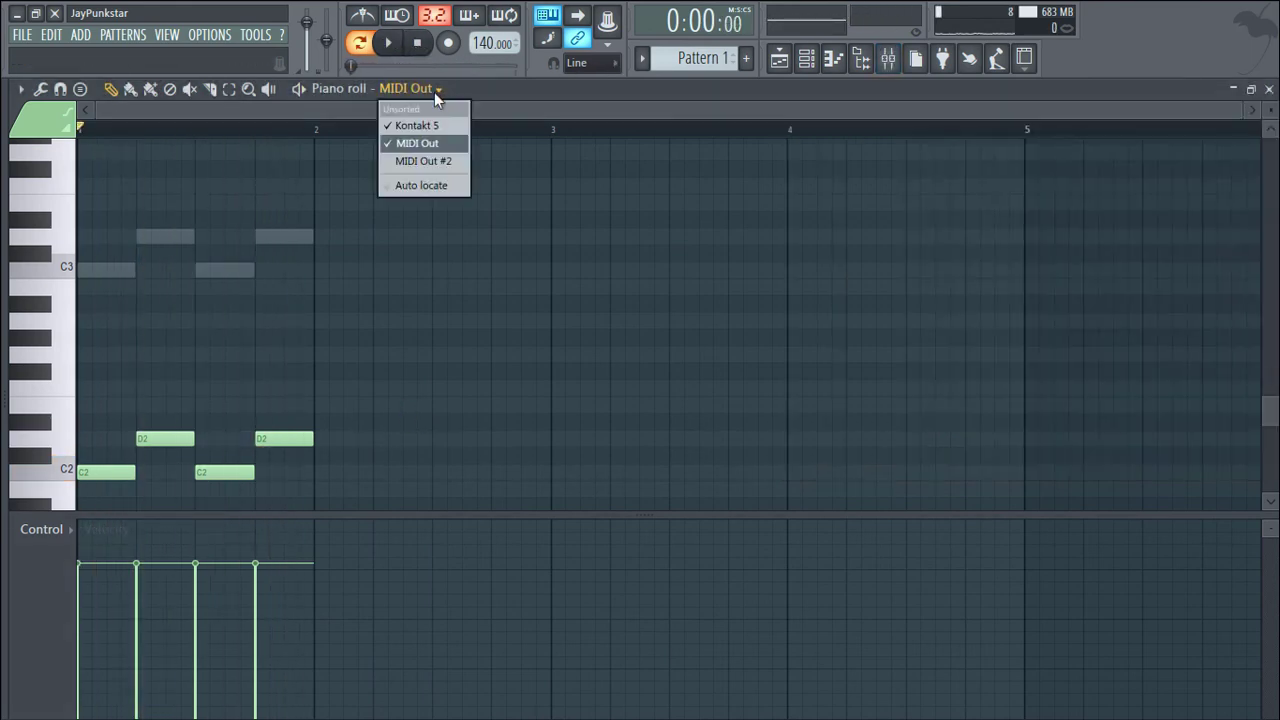
click(424, 161)
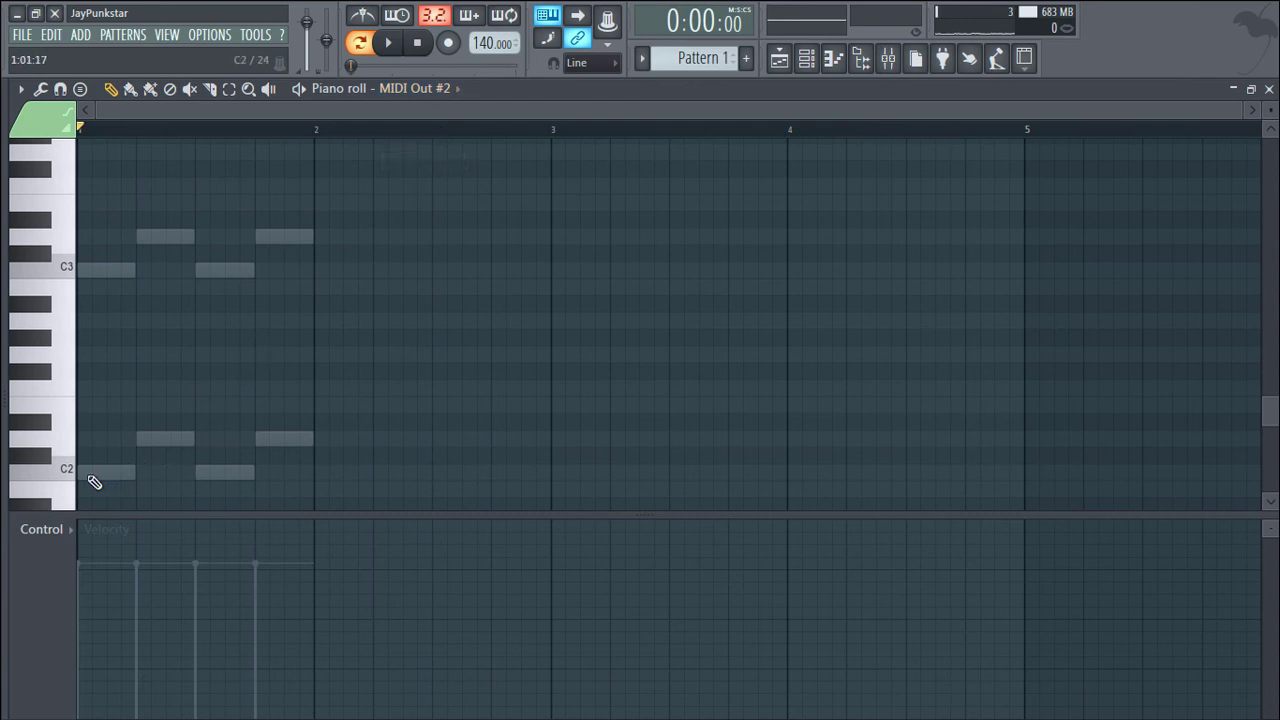
mouse_move(90, 480)
mouse_down()
mouse_move(86, 189)
mouse_move(60, 145)
mouse_move(37, 190)
mouse_move(15, 135)
mouse_move(14, 340)
mouse_move(14, 214)
mouse_move(12, 247)
mouse_up()
click(160, 207)
click(191, 208)
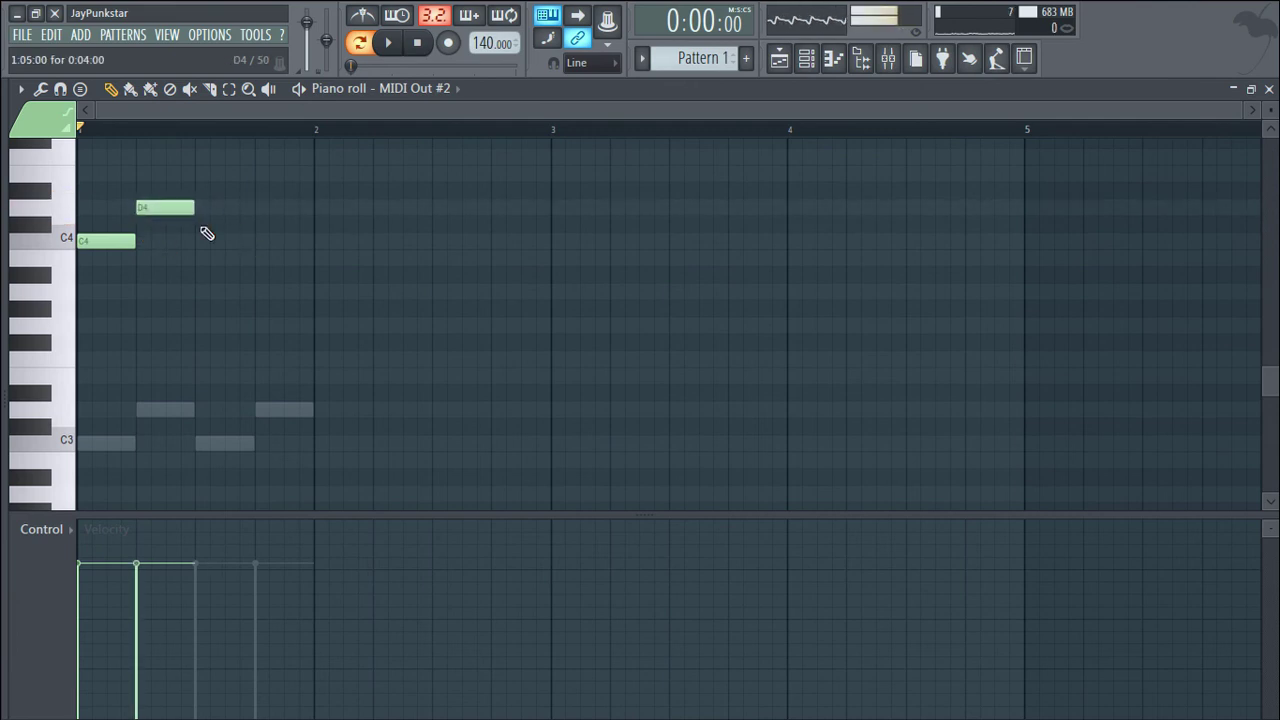
click(198, 241)
click(255, 209)
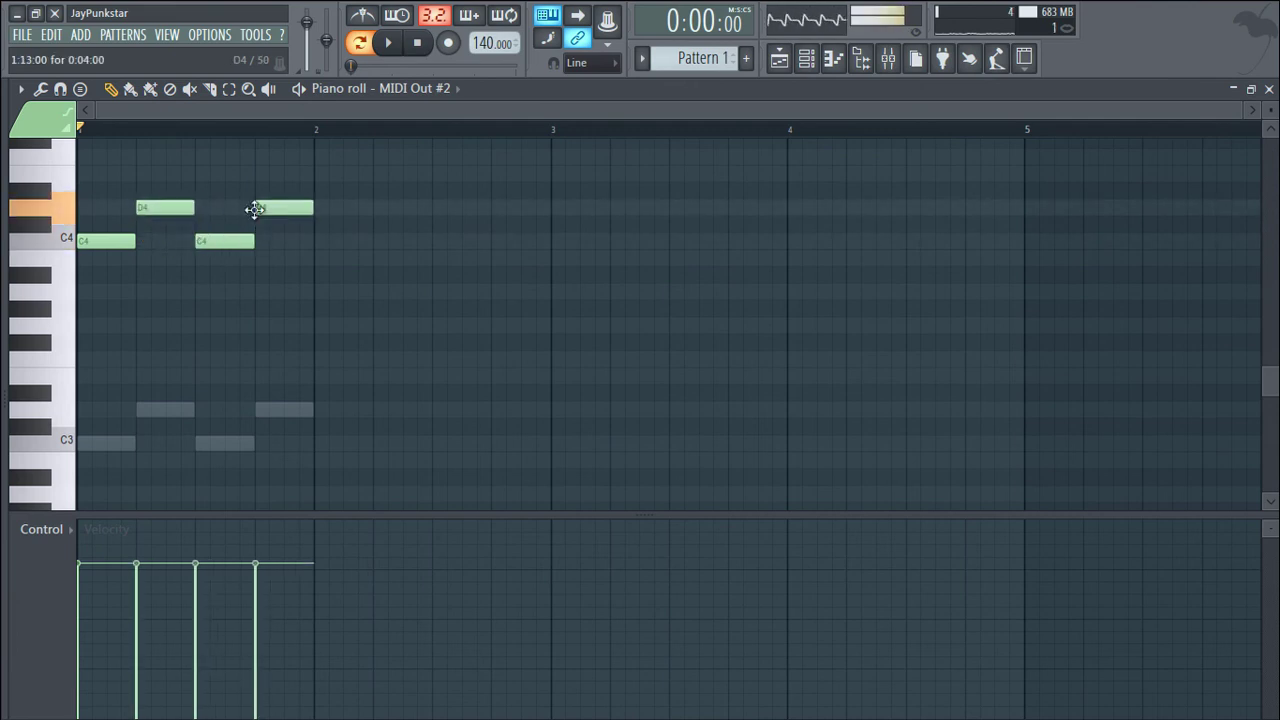
- Play all three parts while checking the mixer's insert levels, stop playback, and bring up the channel rack
click(388, 42)
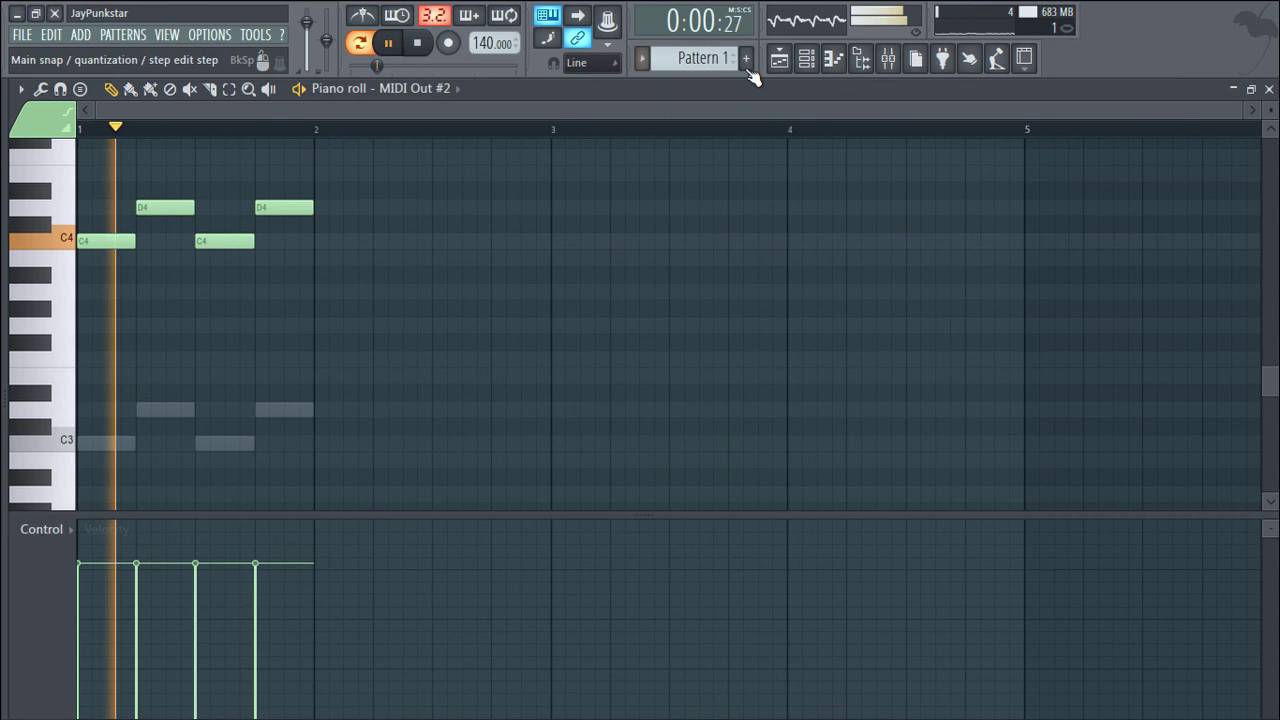
click(889, 60)
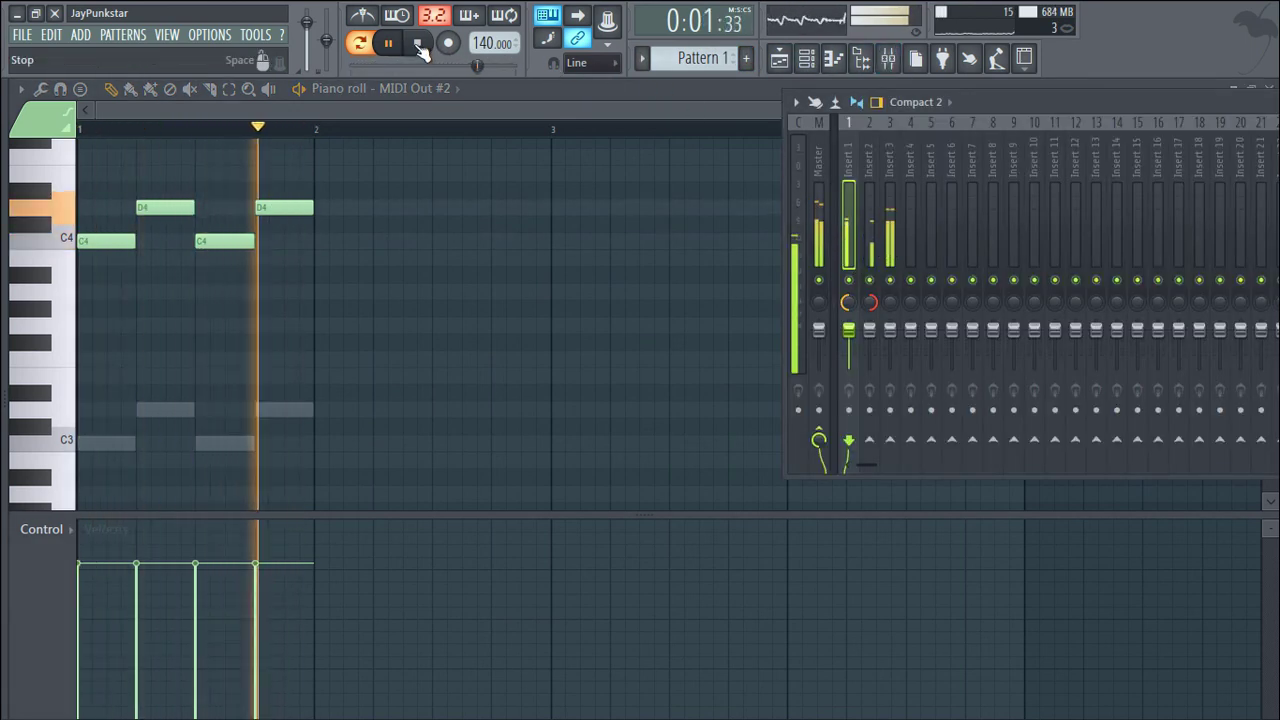
click(419, 45)
click(806, 58)
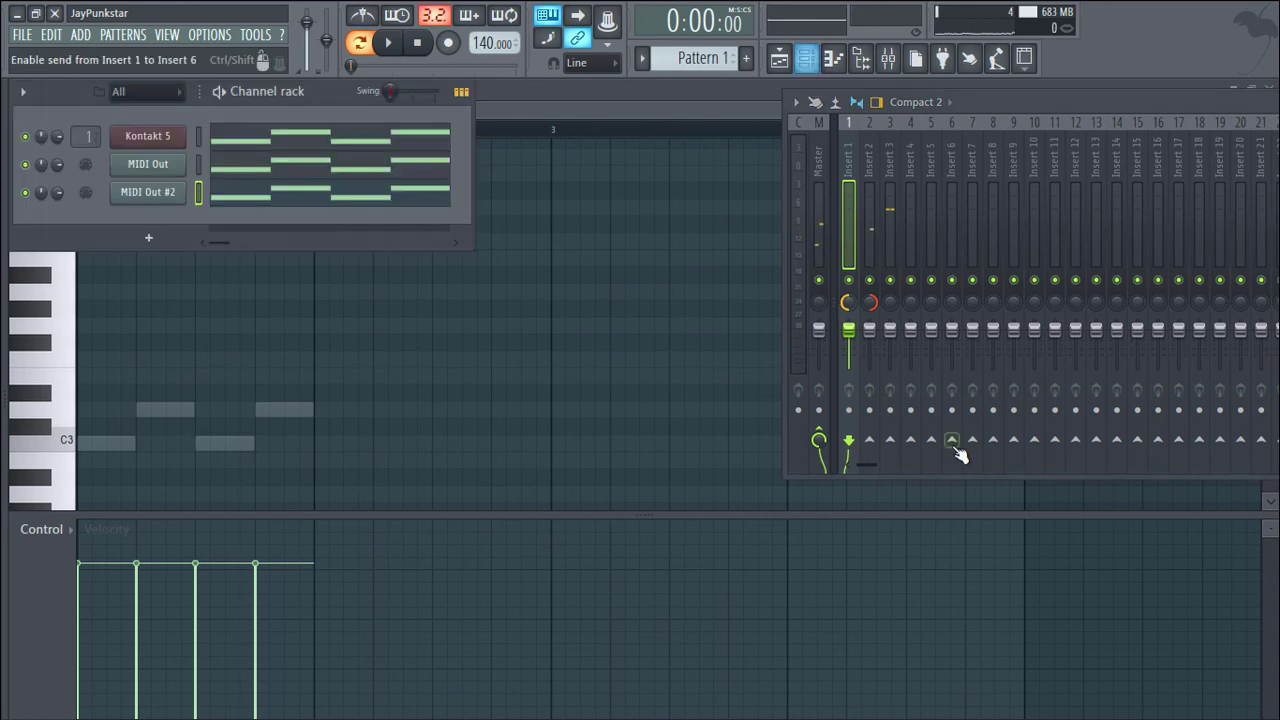